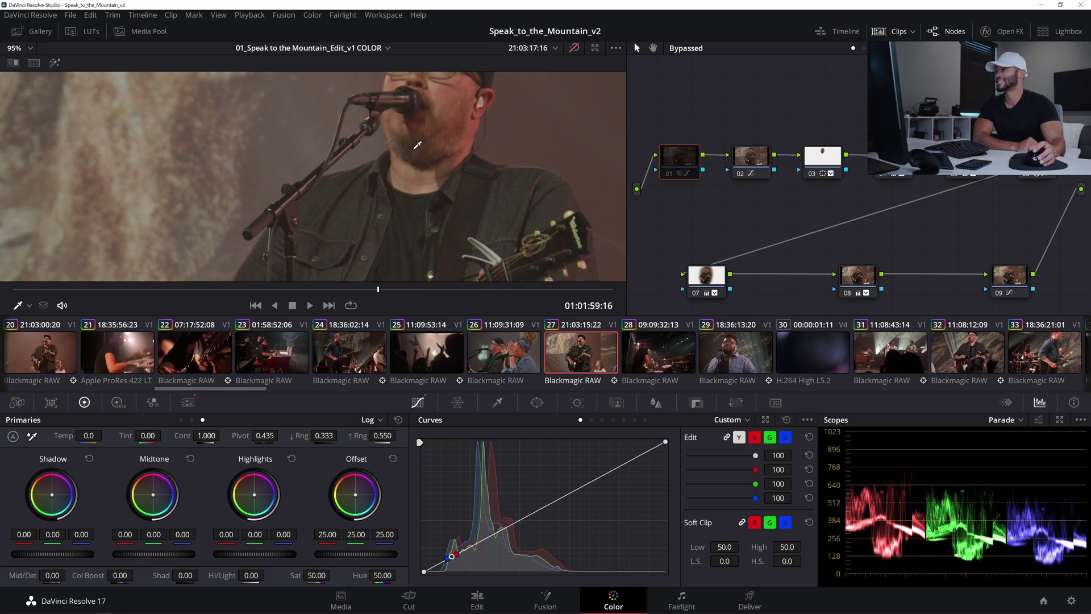
# Step: Turn off the grade bypass for the guitarist clip and reset all of its grades and nodes
pyautogui.scroll(-2, 456, 133)
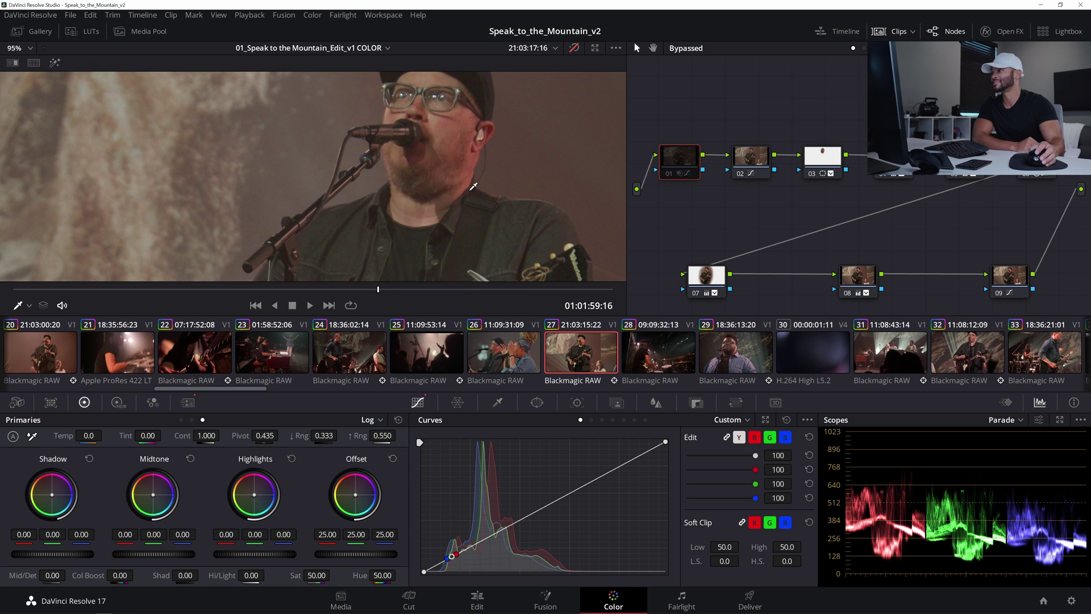
pyautogui.scroll(-3, 474, 204)
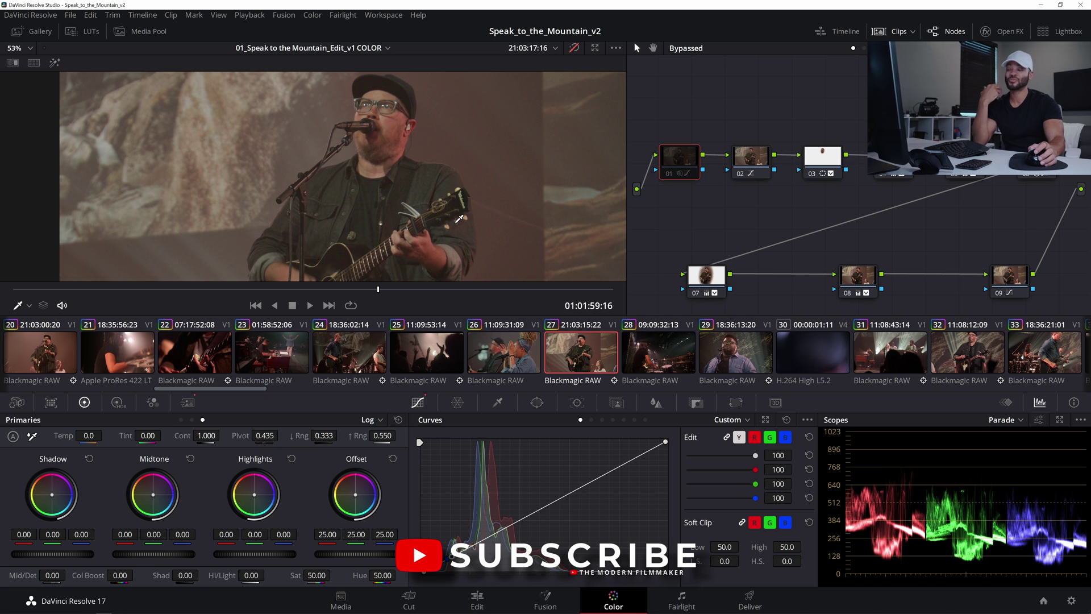
pyautogui.scroll(-2, 468, 229)
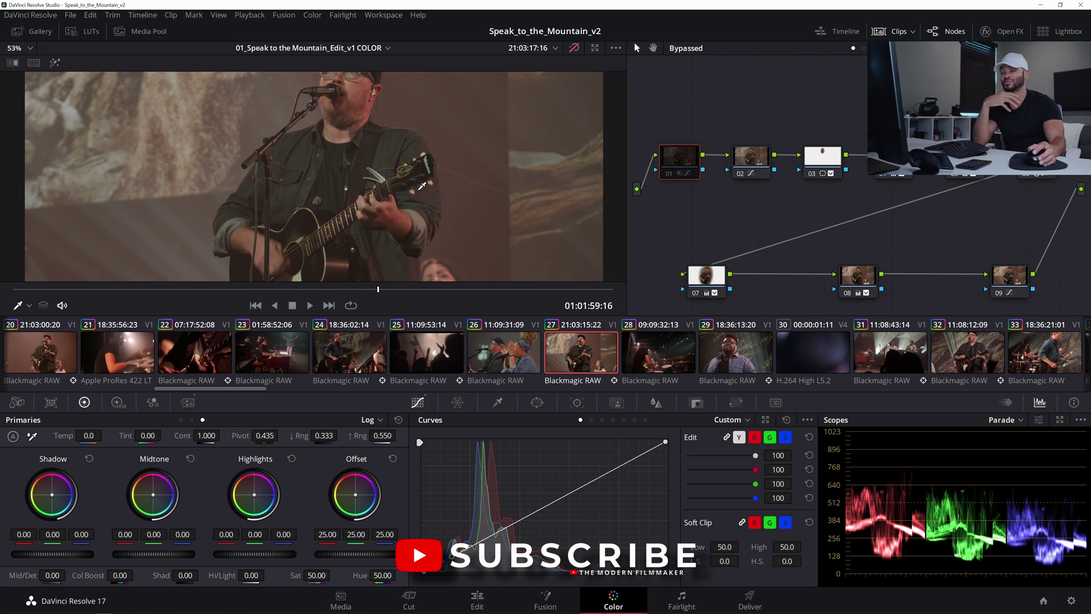
pyautogui.scroll(-1, 424, 183)
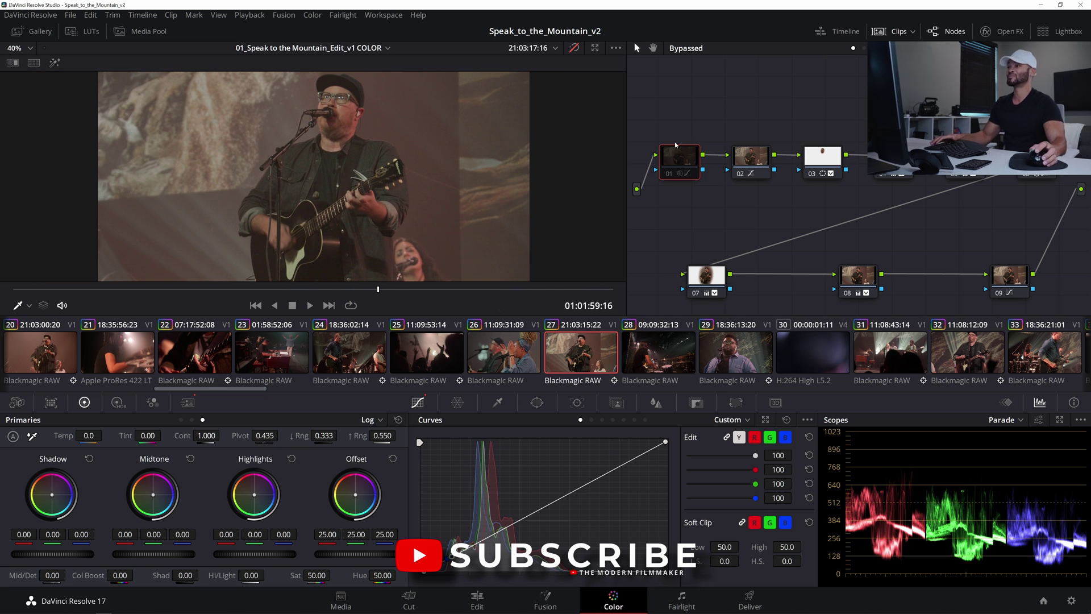
pyautogui.click(574, 48)
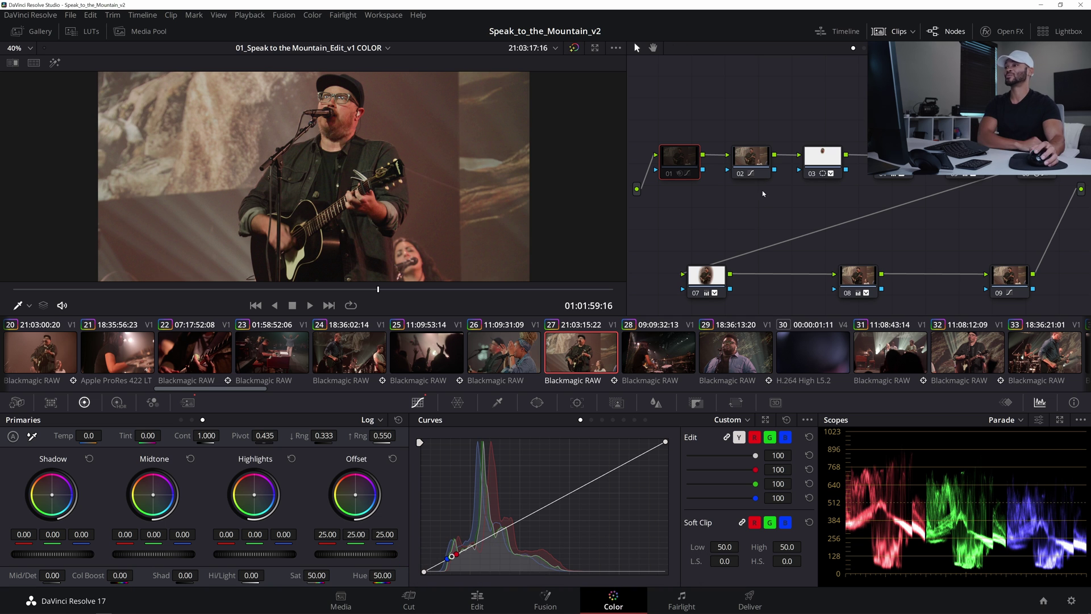
pyautogui.rightClick(765, 199)
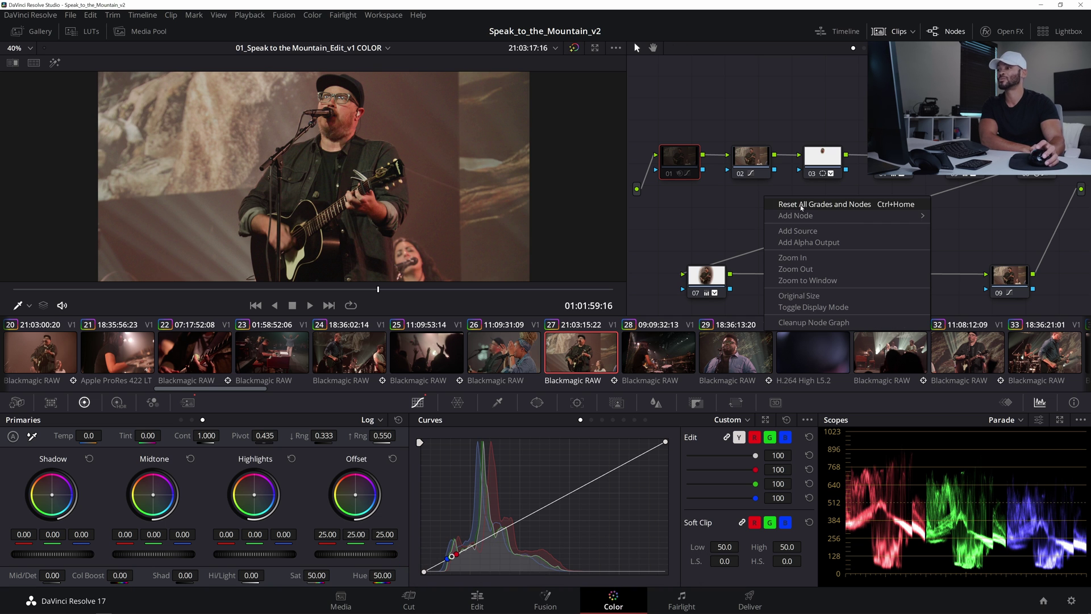
pyautogui.click(802, 206)
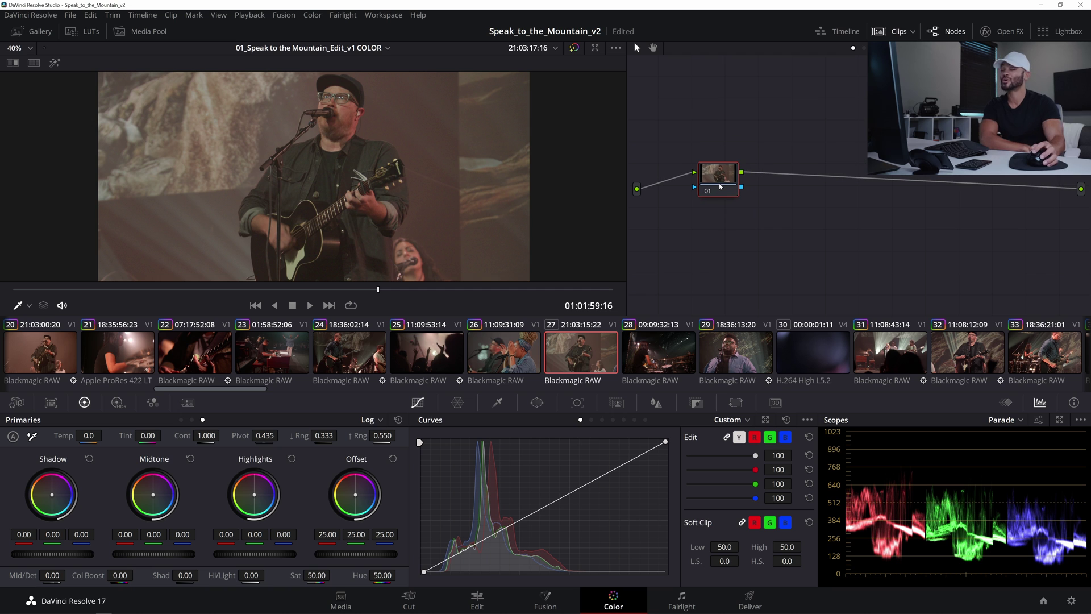
# Step: Hide the clip thumbnail strip to give the viewer and node graph more room
pyautogui.scroll(-1, 262, 167)
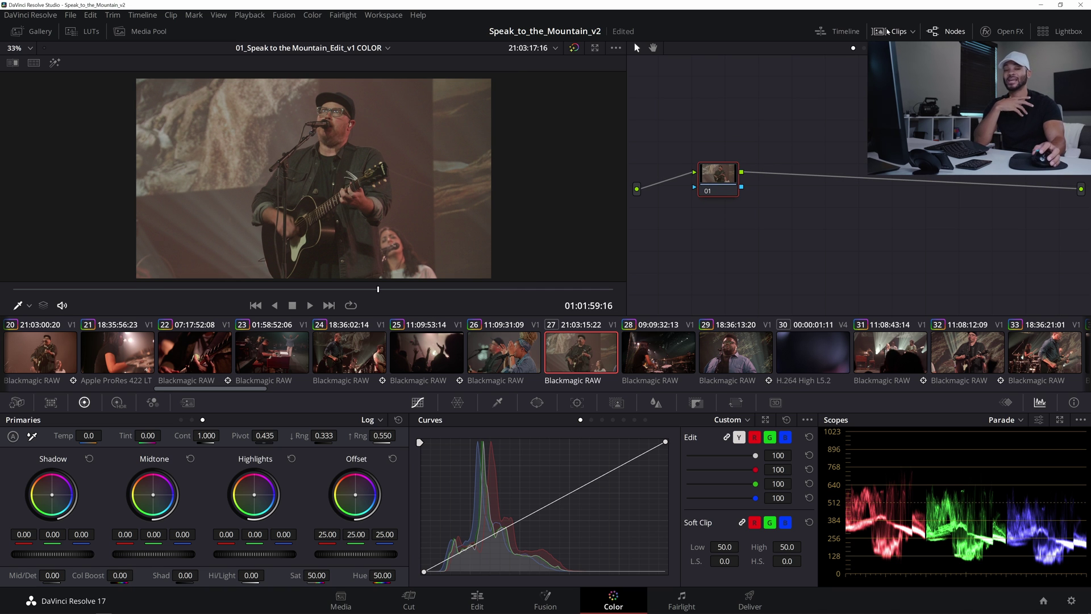
pyautogui.click(888, 31)
pyautogui.scroll(3, 329, 197)
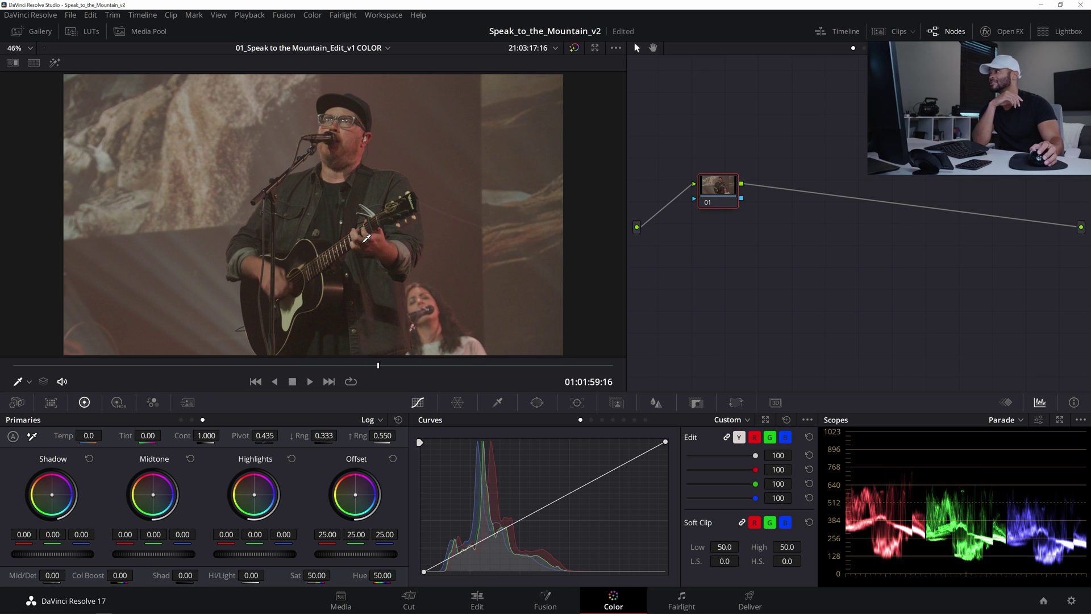
# Step: Add a serial node after node 01 and darken its shadows on the custom curve, anchoring the midtones with a point
pyautogui.moveTo(730, 192); pyautogui.dragTo(719, 232)
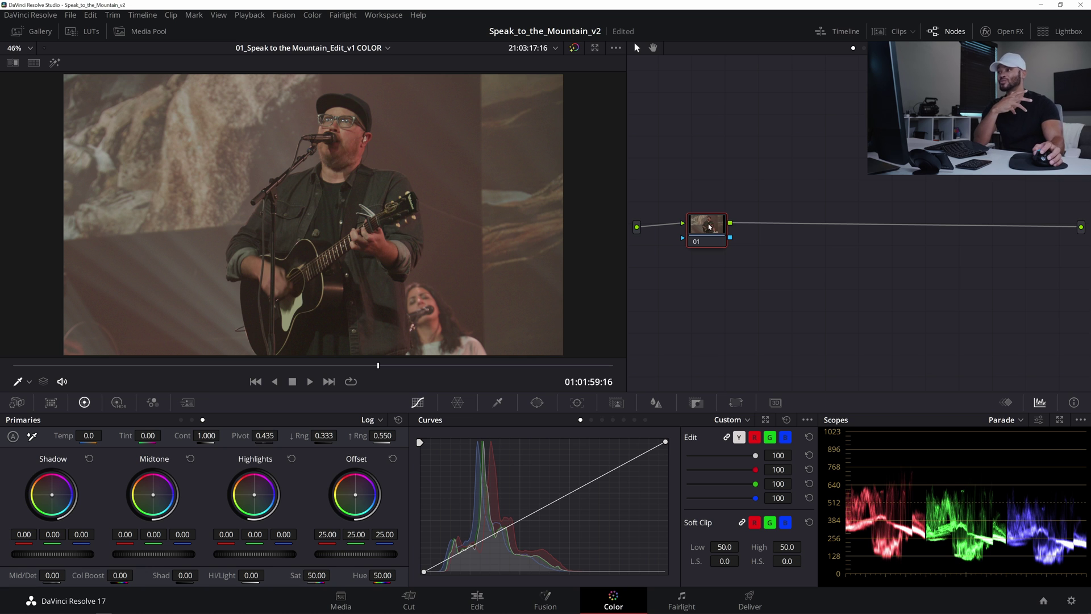
pyautogui.hotkey('alt', 's')
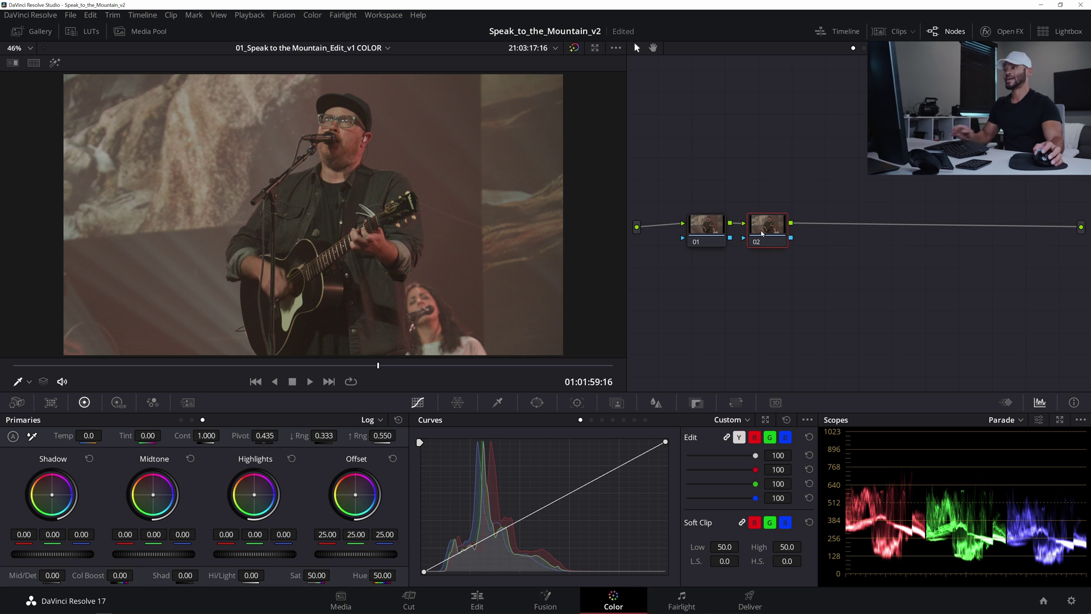
pyautogui.click(511, 529)
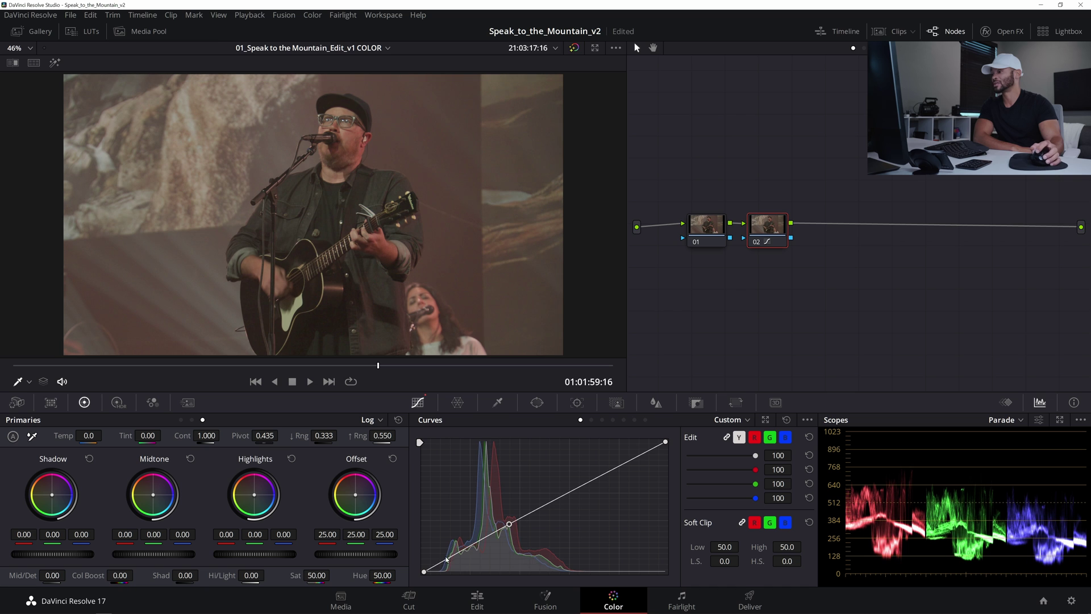
pyautogui.moveTo(457, 555); pyautogui.dragTo(459, 561)
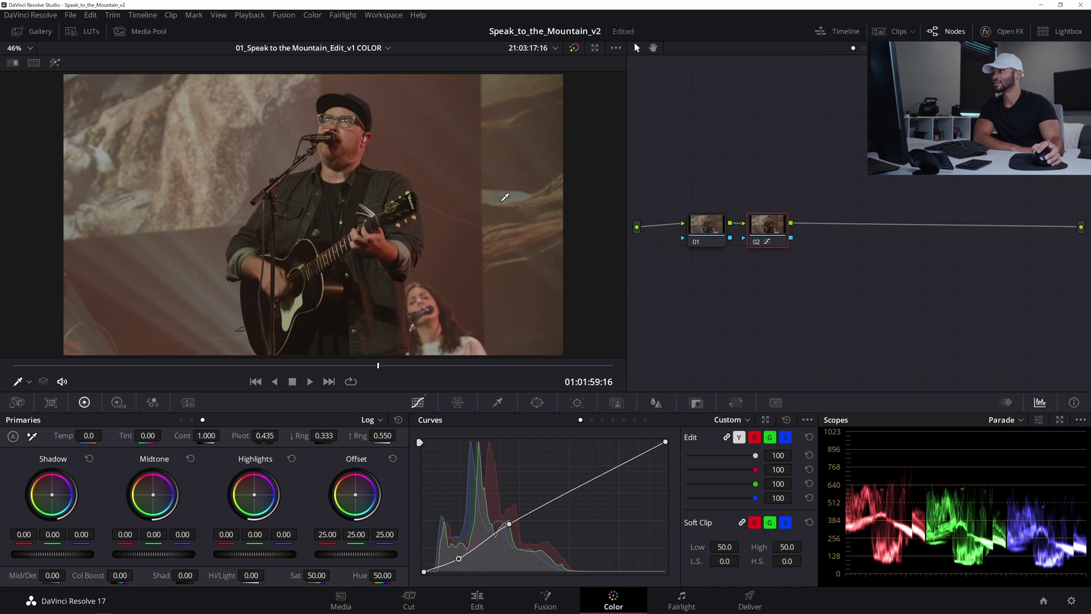
# Step: Set temporal noise reduction on node 01 to 3 frames in the motion effects
pyautogui.scroll(5, 513, 279)
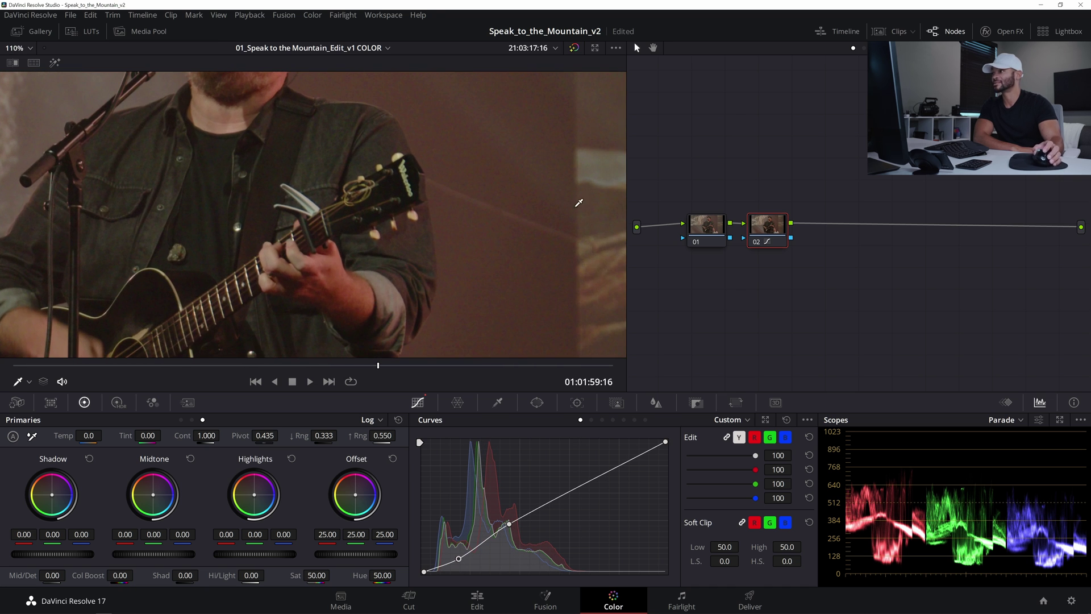
pyautogui.click(700, 227)
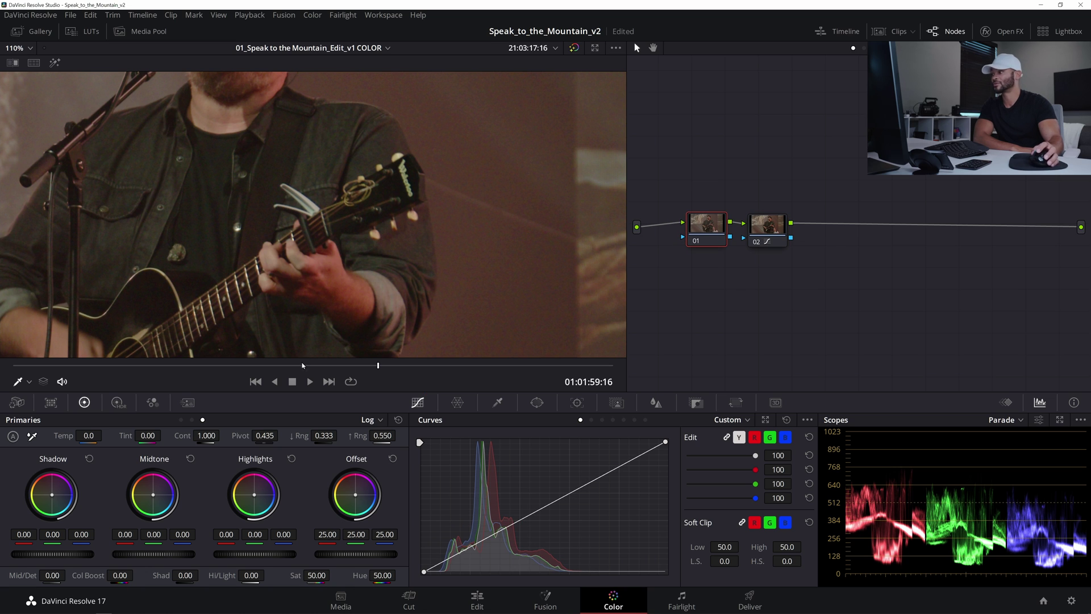
pyautogui.click(186, 402)
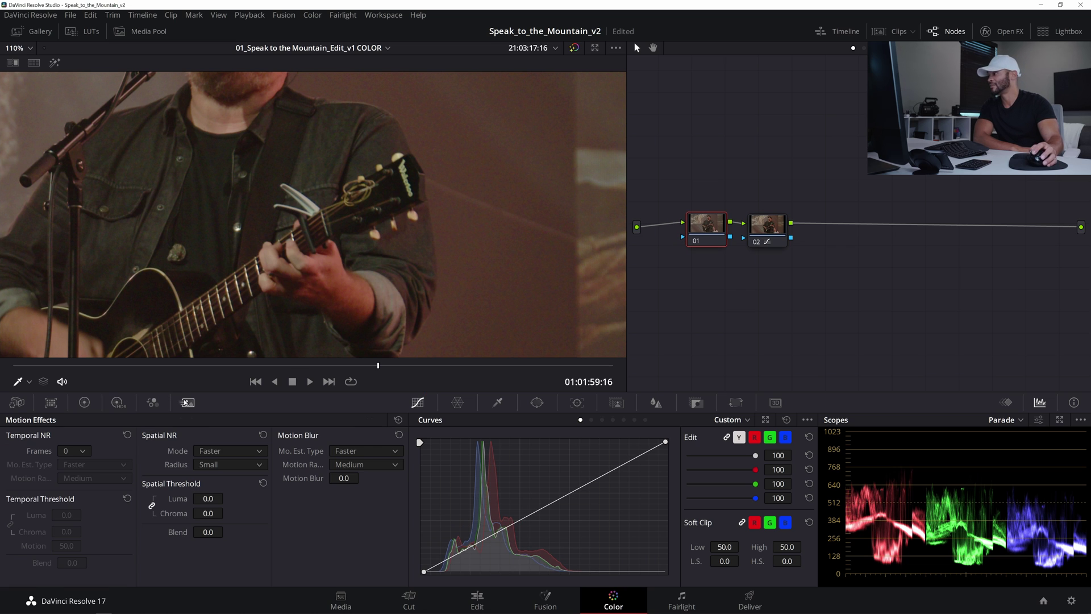
pyautogui.click(80, 452)
pyautogui.click(77, 505)
pyautogui.click(87, 452)
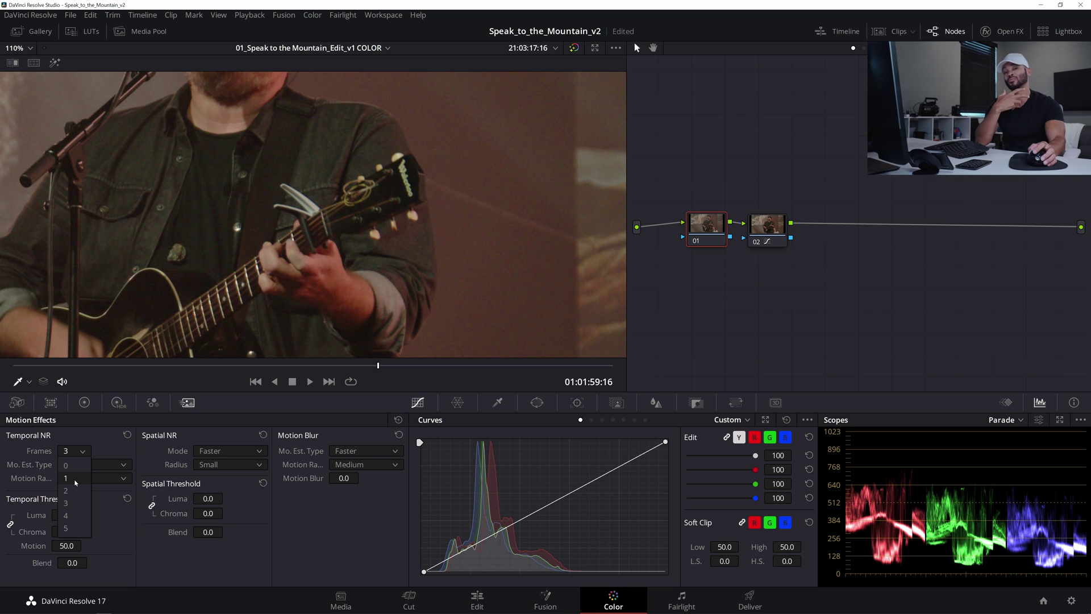
pyautogui.click(73, 504)
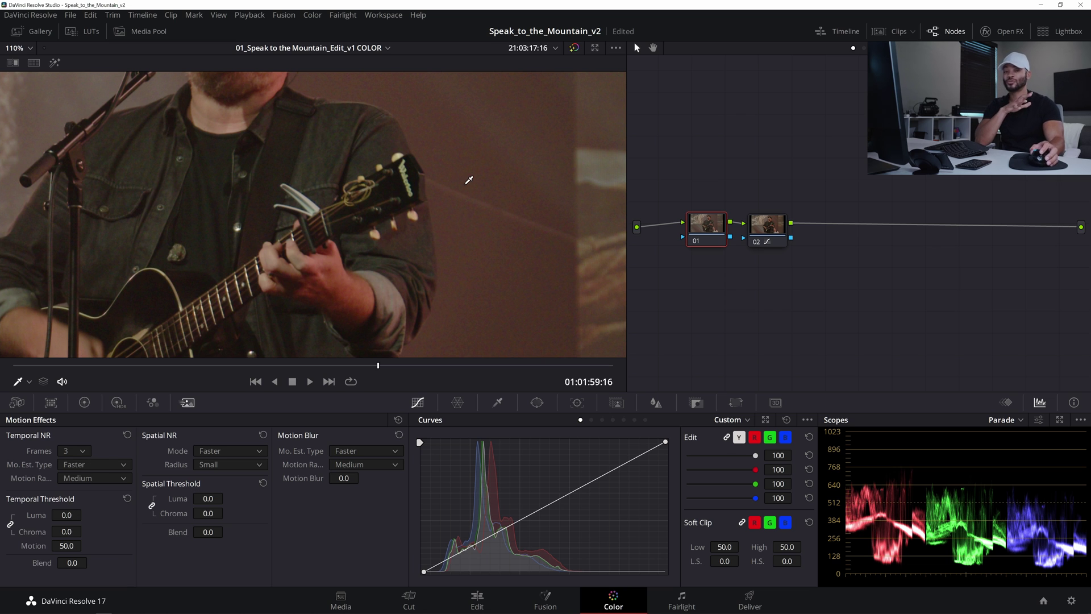
# Step: Set the temporal motion estimation type to Better and the linked luma and chroma temporal thresholds to 3.2
pyautogui.click(94, 464)
pyautogui.click(92, 490)
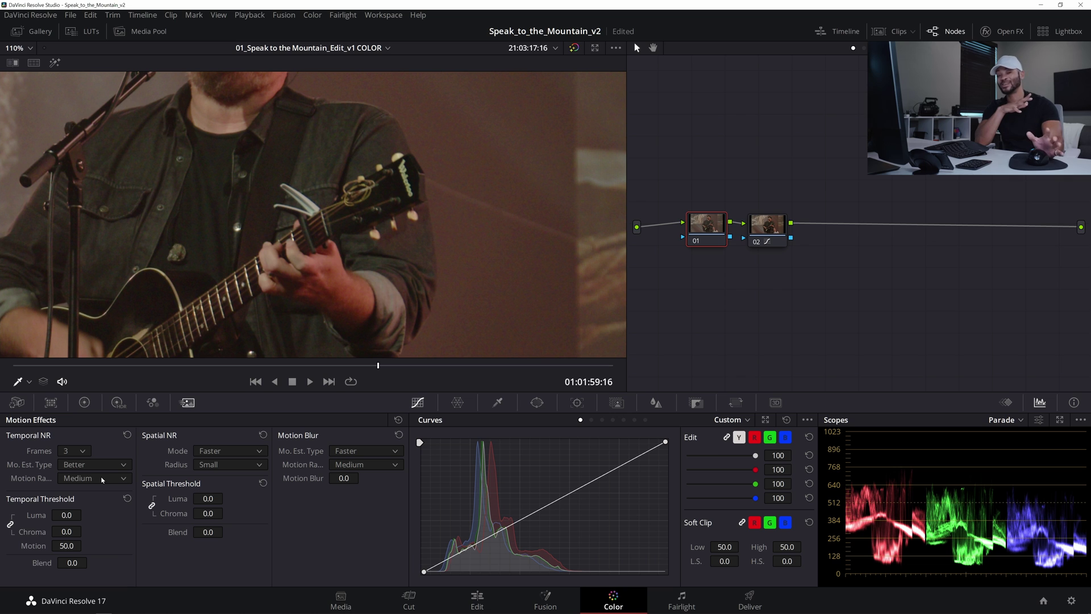
pyautogui.click(102, 468)
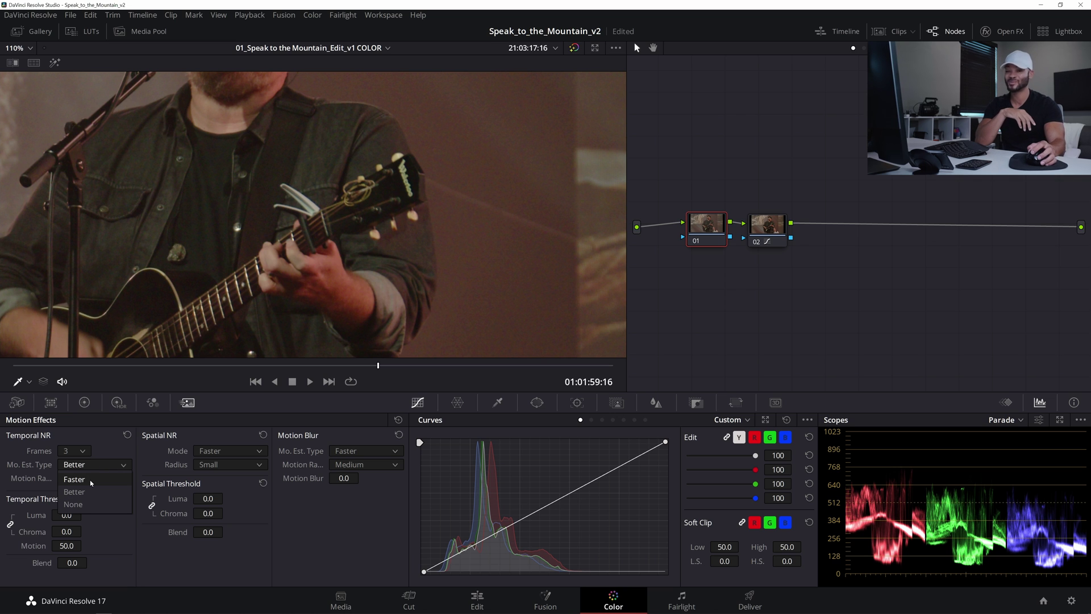
pyautogui.click(91, 490)
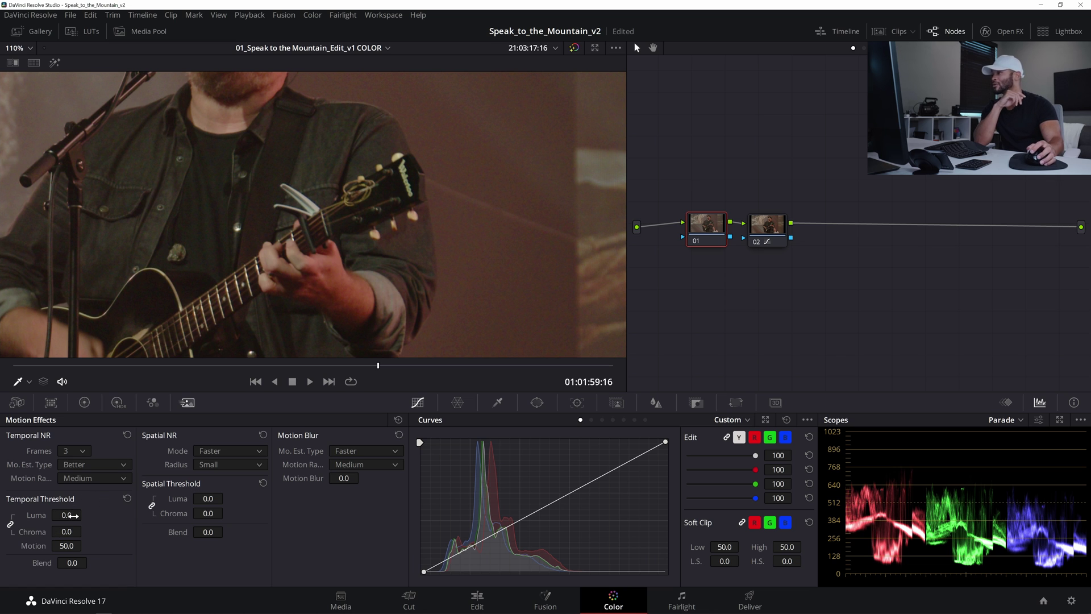
pyautogui.moveTo(85, 514); pyautogui.dragTo(85, 514)
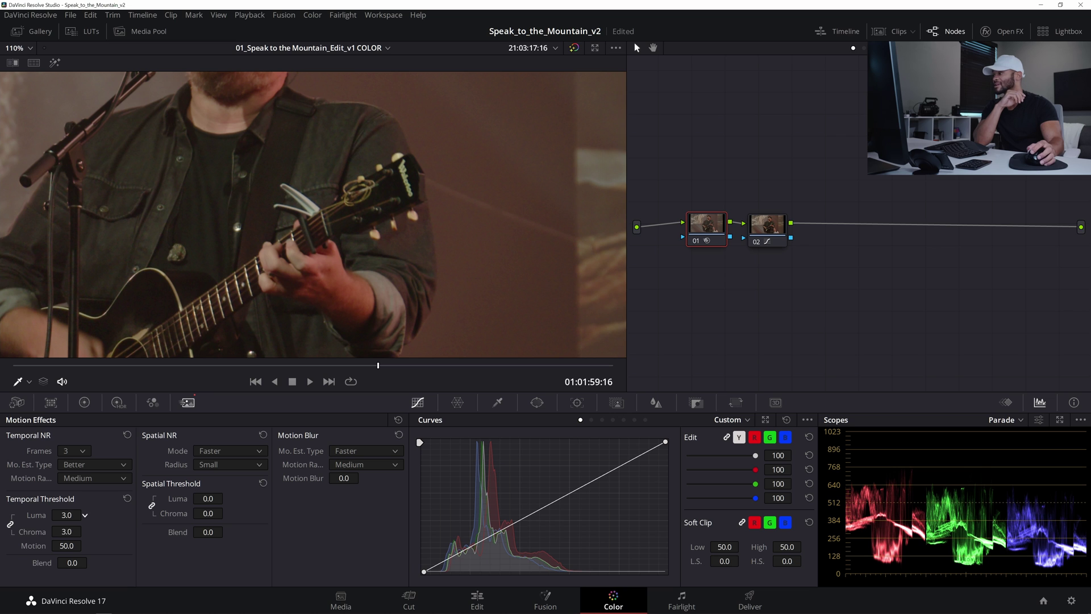
pyautogui.moveTo(68, 515); pyautogui.dragTo(67, 514)
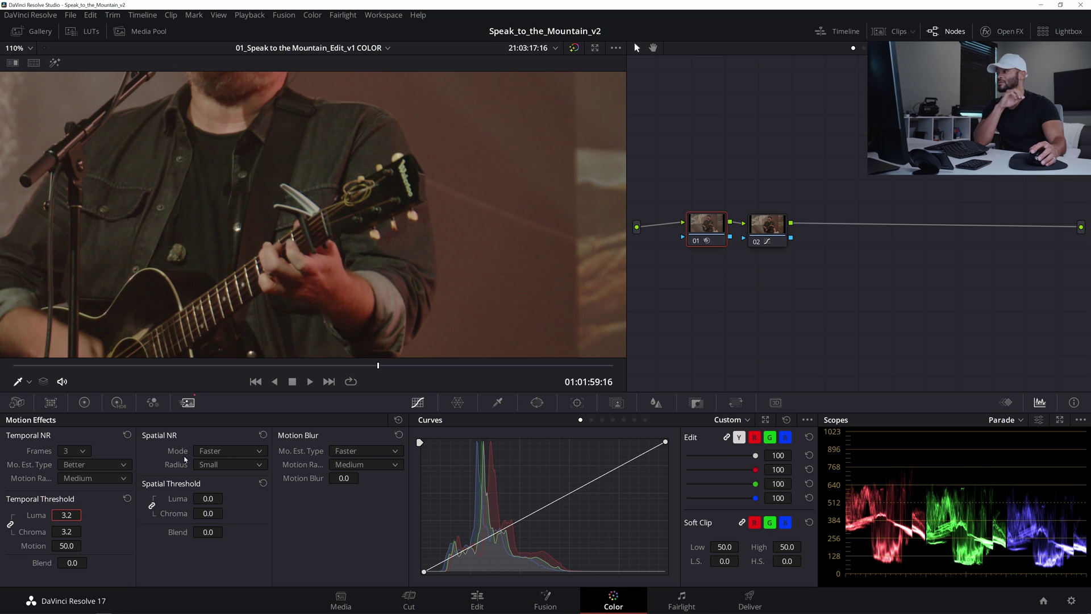
# Step: Unlink the spatial threshold's luma and chroma, and raise only the chroma to 13.0
pyautogui.click(153, 506)
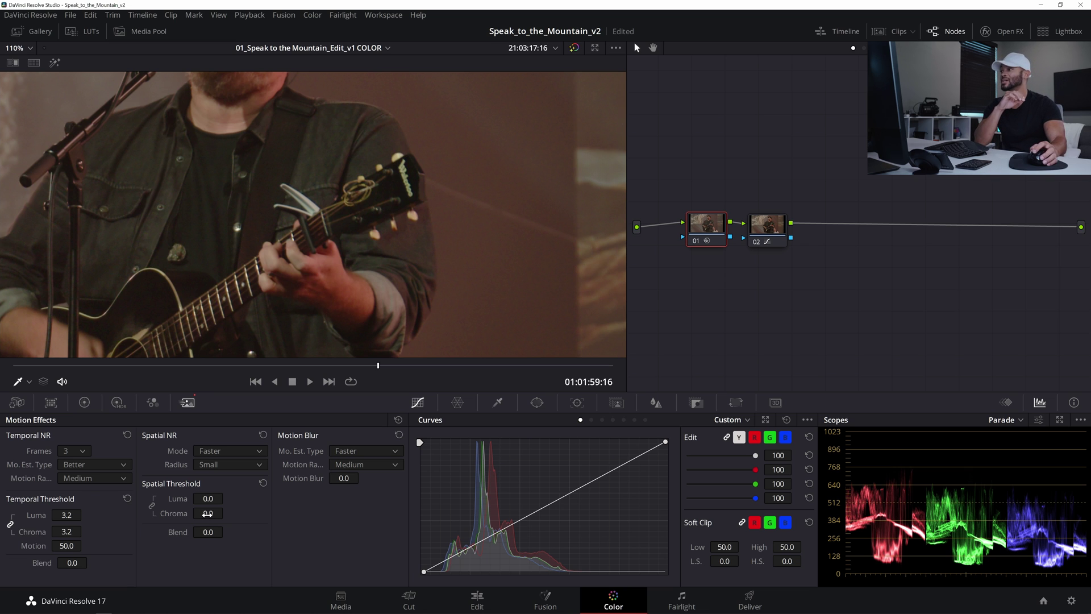
pyautogui.moveTo(208, 514); pyautogui.dragTo(226, 513)
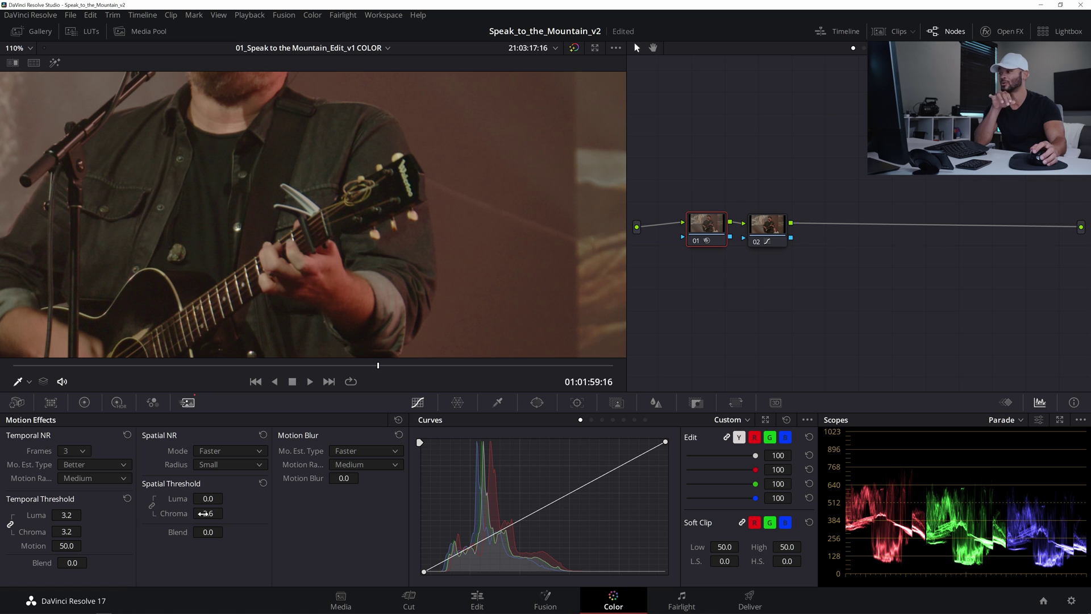
pyautogui.moveTo(226, 513); pyautogui.dragTo(226, 513)
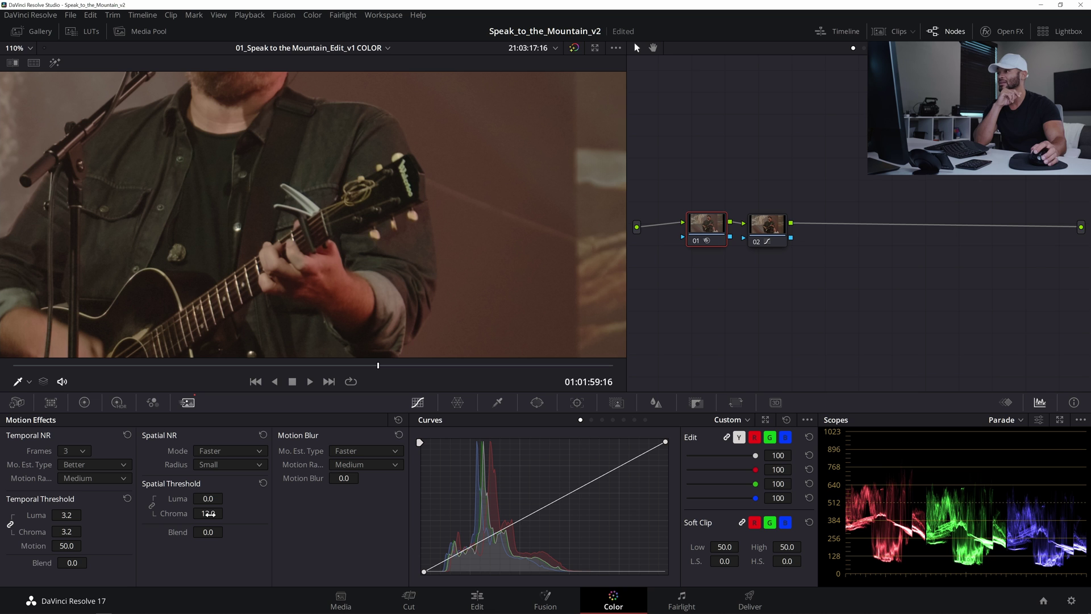
# Step: Compare the noise in the wall and guitar area up close with node 01 switched on and off
pyautogui.scroll(2, 295, 305)
pyautogui.moveTo(544, 229); pyautogui.dragTo(495, 226)
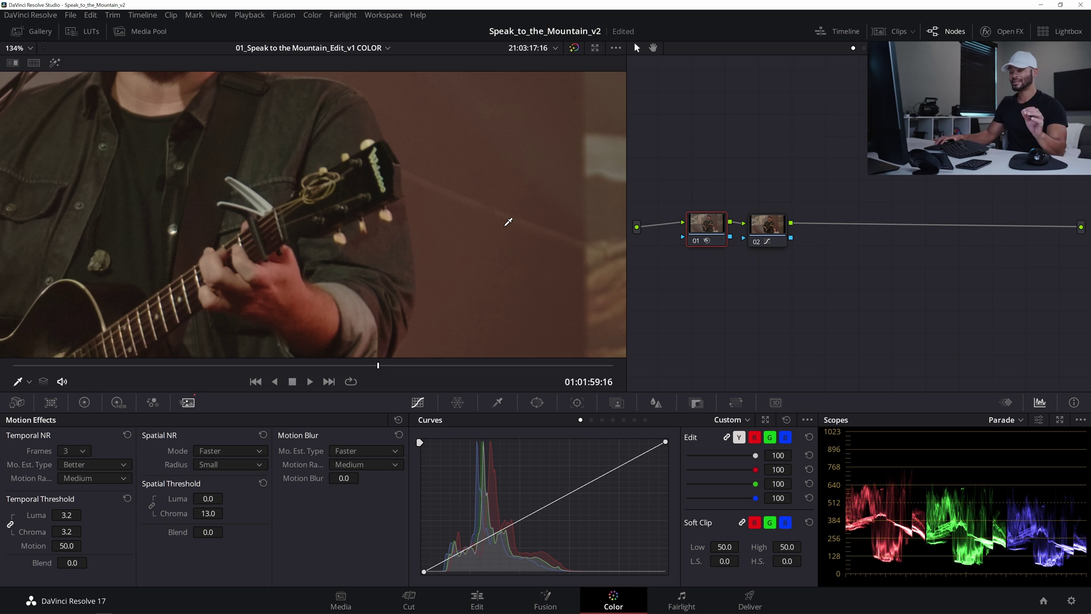
pyautogui.hotkey('ctrl', 'd')
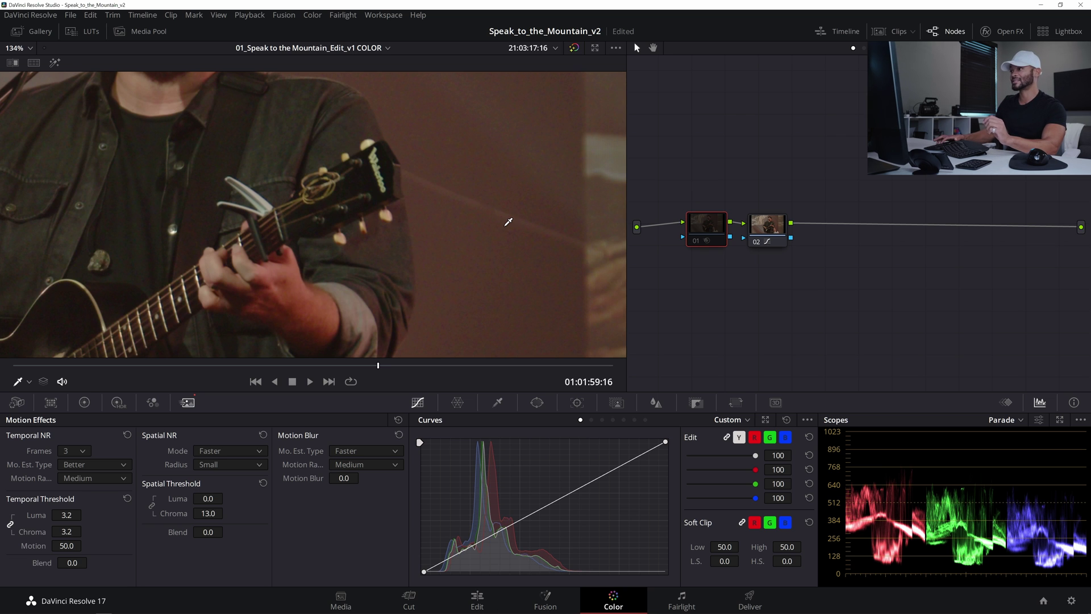
pyautogui.scroll(1, 443, 191)
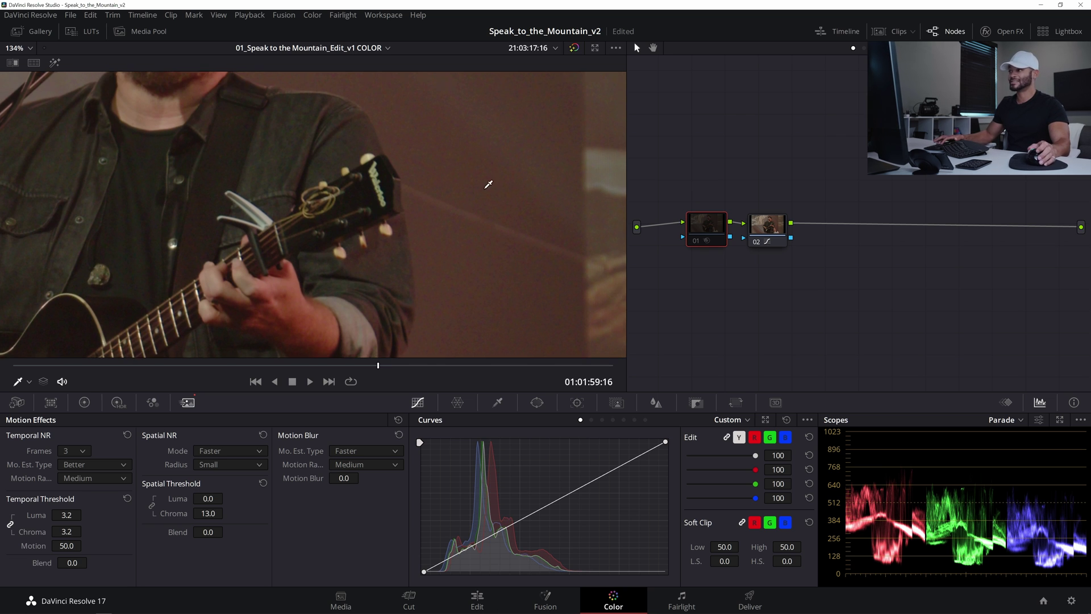
pyautogui.scroll(1, 565, 228)
pyautogui.scroll(1, 560, 218)
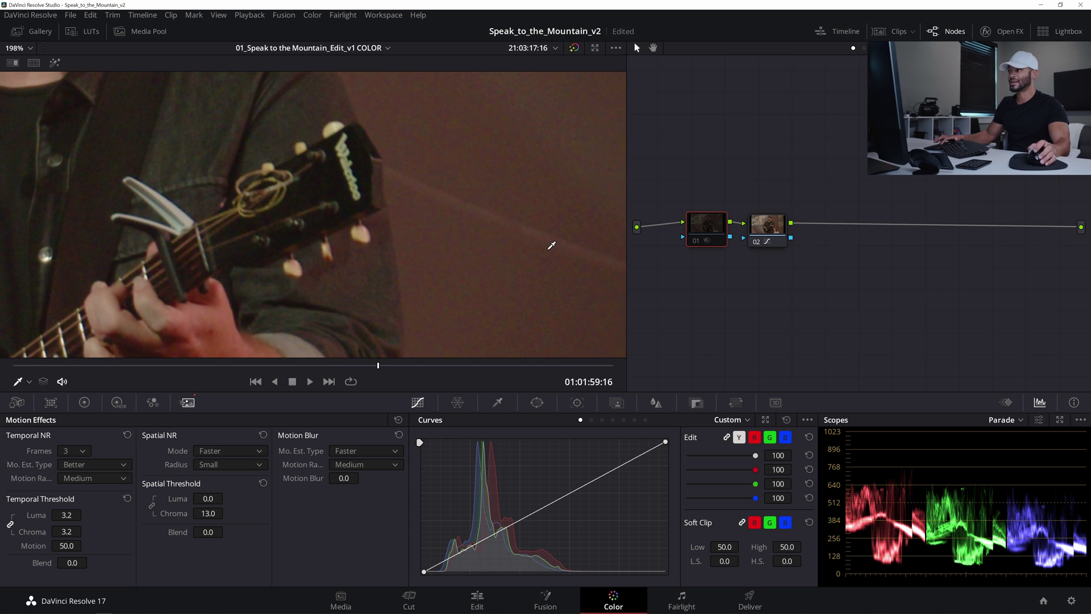
pyautogui.hotkey('ctrl', 'd')
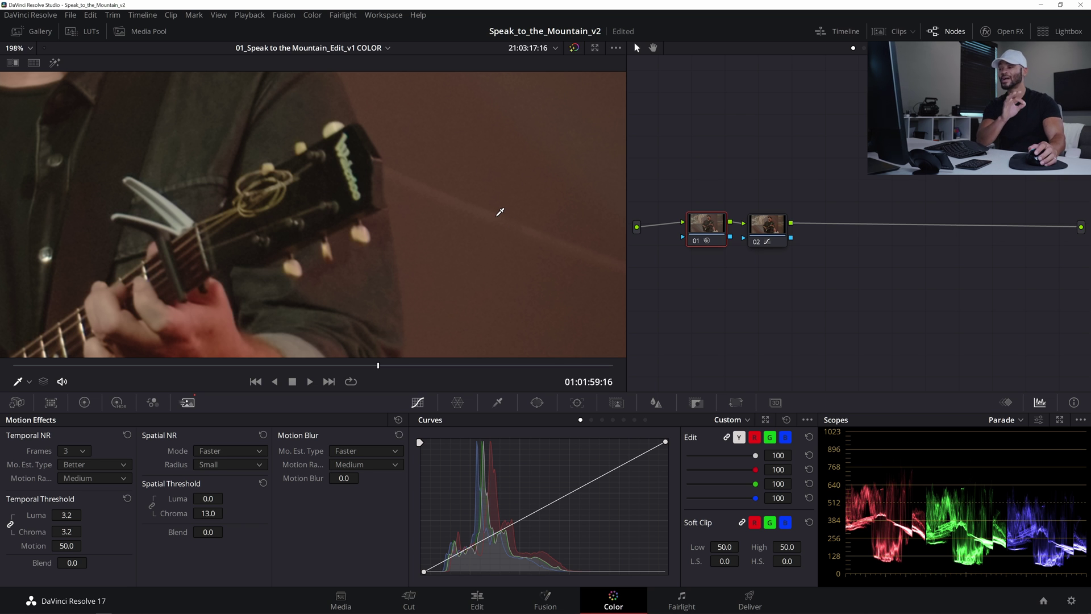
pyautogui.scroll(-1, 483, 219)
pyautogui.hotkey('ctrl', 'd')
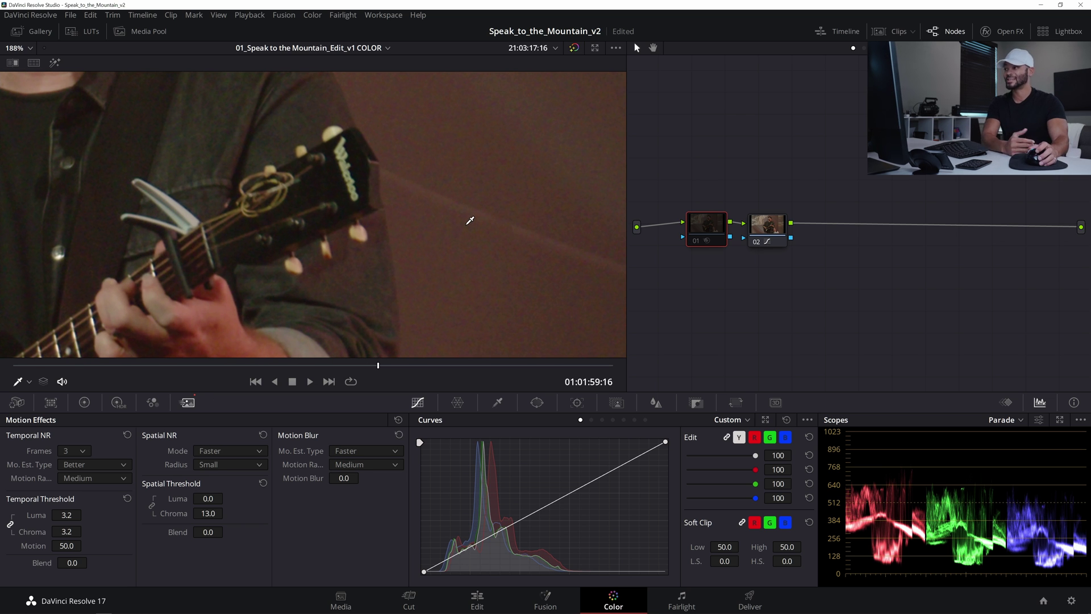
pyautogui.scroll(2, 470, 225)
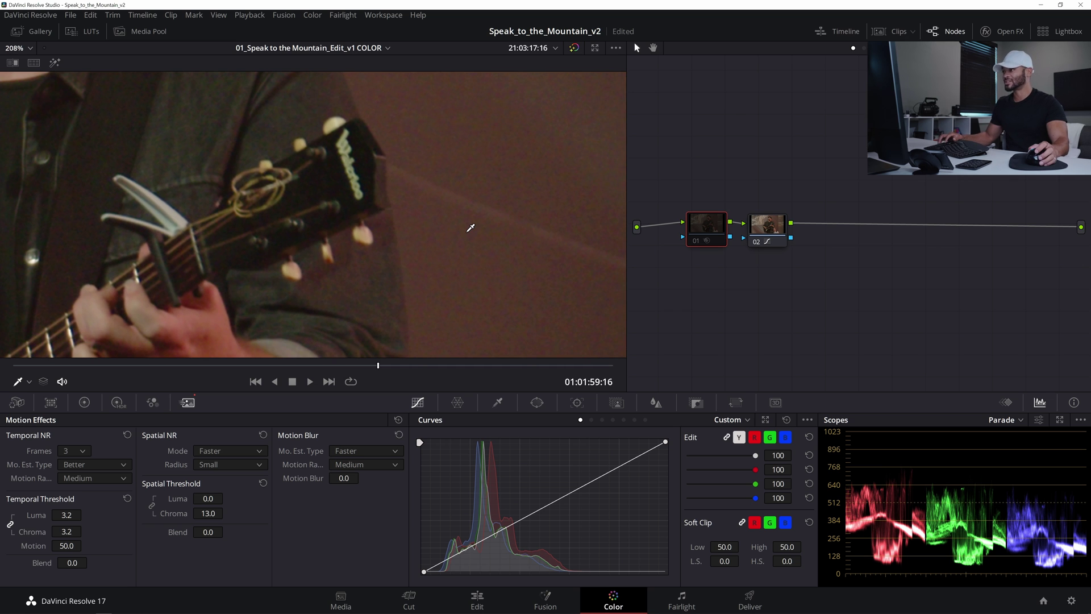
pyautogui.hotkey('ctrl', 'd')
pyautogui.hotkey('ctrl', 'd')
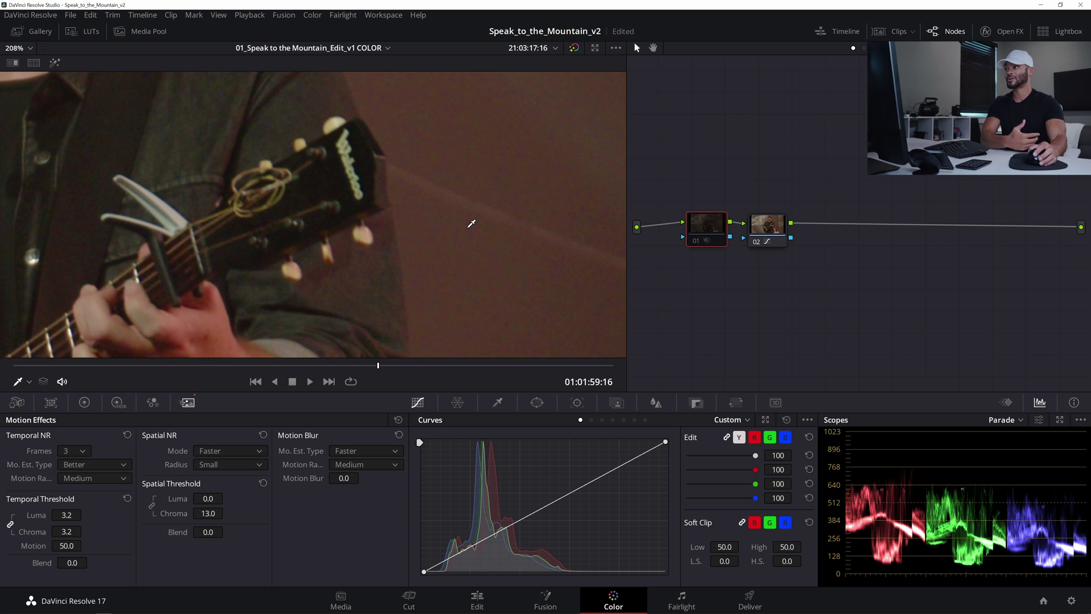
pyautogui.scroll(-5, 469, 212)
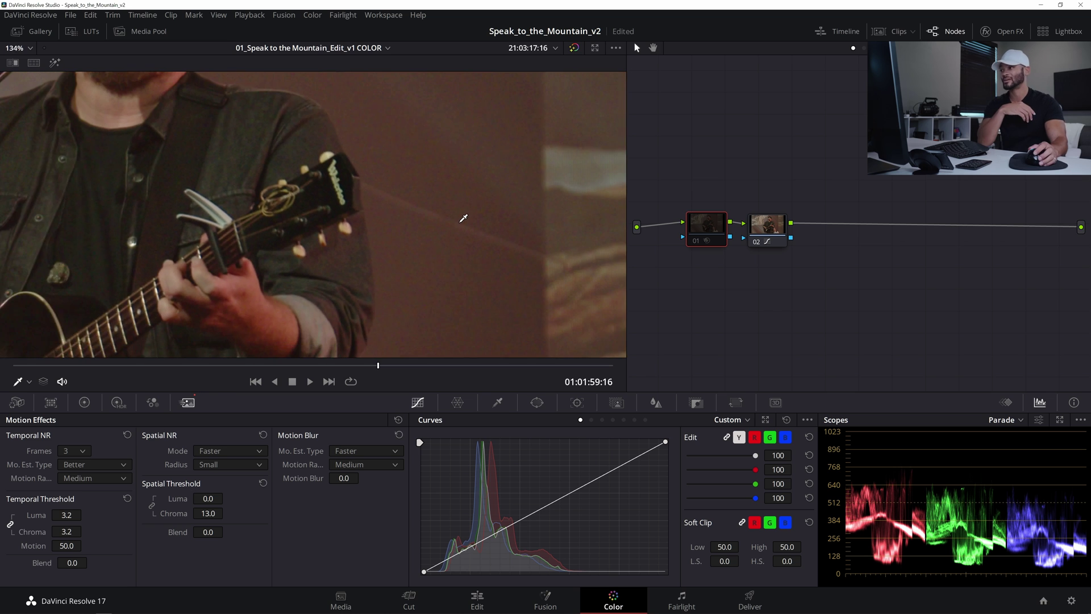
# Step: Switch node 01 with its noise reduction back on
pyautogui.hotkey('ctrl', 'd')
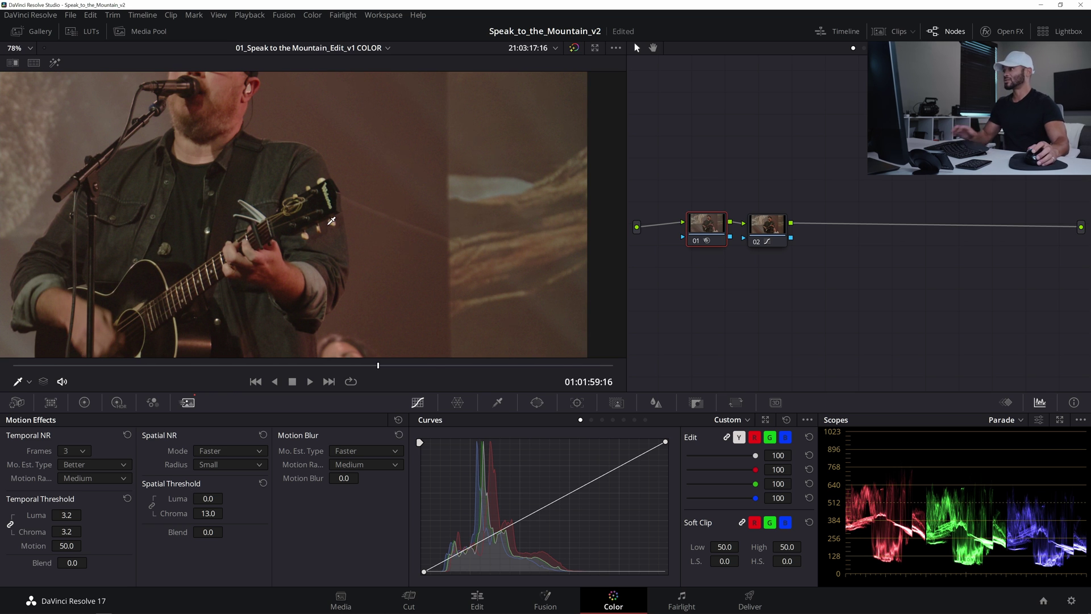
pyautogui.scroll(-2, 449, 199)
pyautogui.scroll(-2, 445, 190)
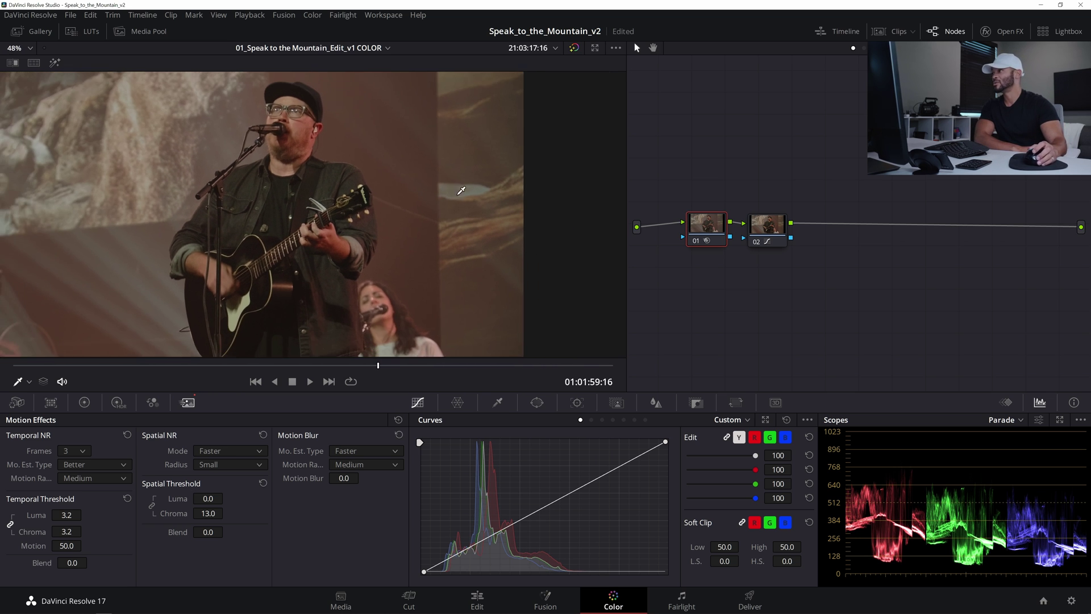
# Step: On node 02's custom curve, raise the midtone point slightly and lower the shadow point slightly for more contrast
pyautogui.click(767, 224)
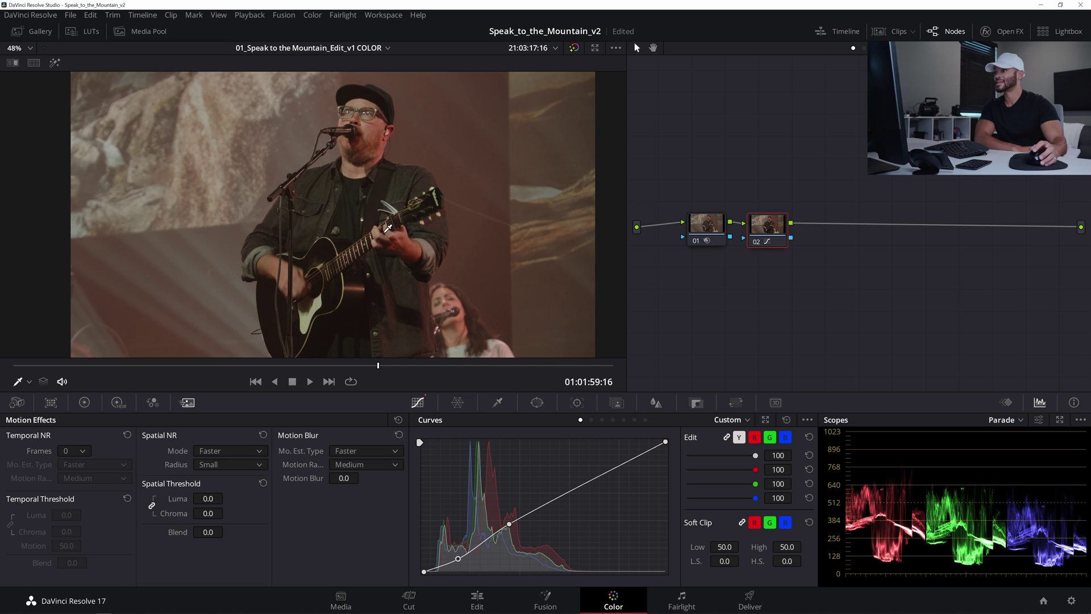
pyautogui.scroll(-1, 435, 185)
pyautogui.click(84, 402)
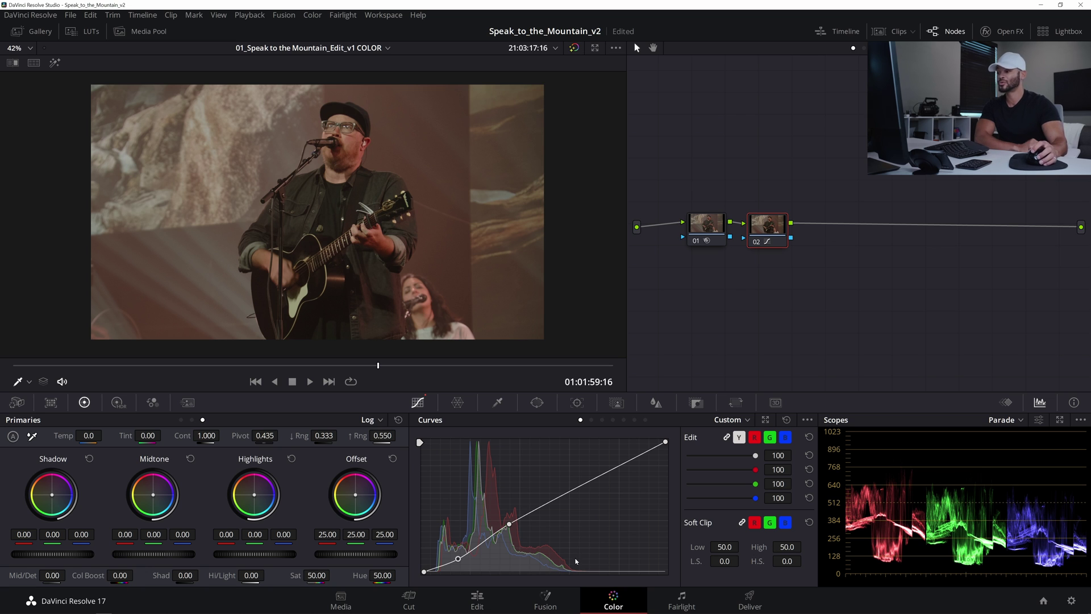
pyautogui.click(510, 526)
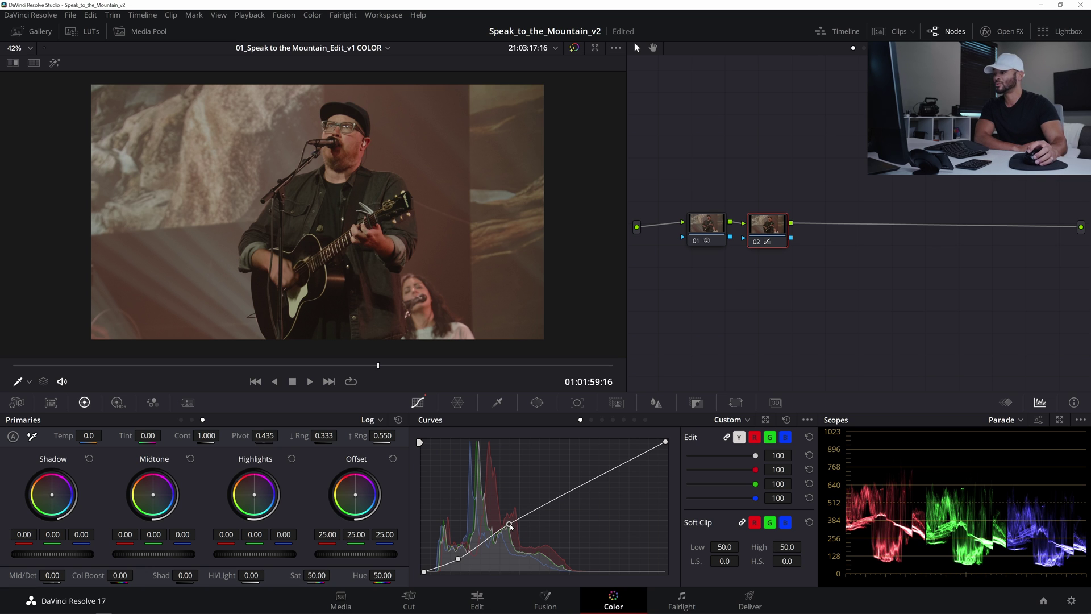
pyautogui.moveTo(510, 525); pyautogui.dragTo(514, 521)
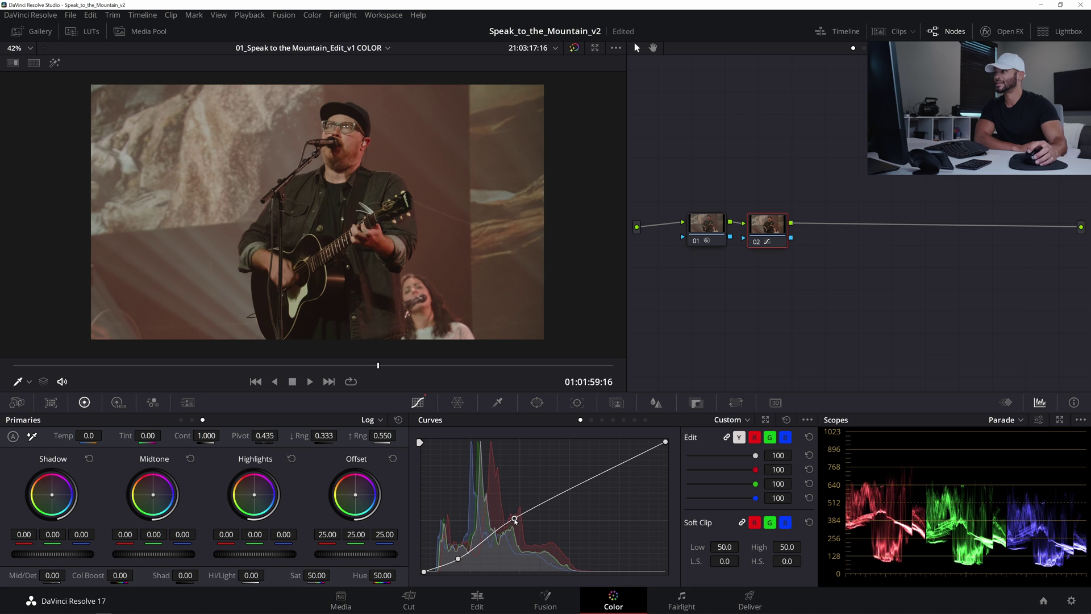
pyautogui.moveTo(458, 560); pyautogui.dragTo(457, 563)
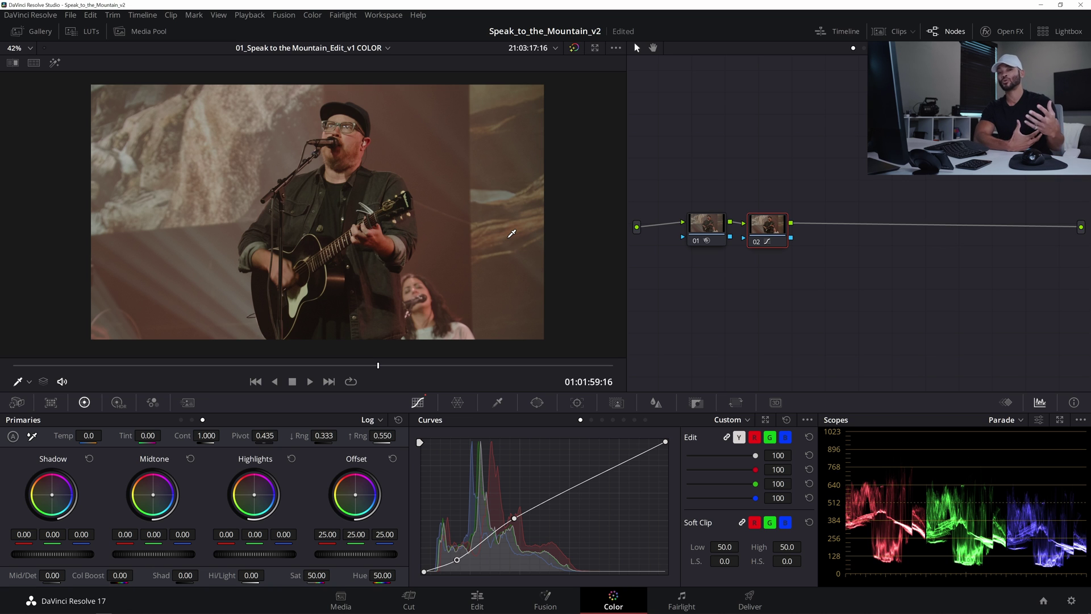
# Step: Add a new serial node after node 02
pyautogui.moveTo(760, 230); pyautogui.dragTo(762, 226)
pyautogui.hotkey('alt', 's')
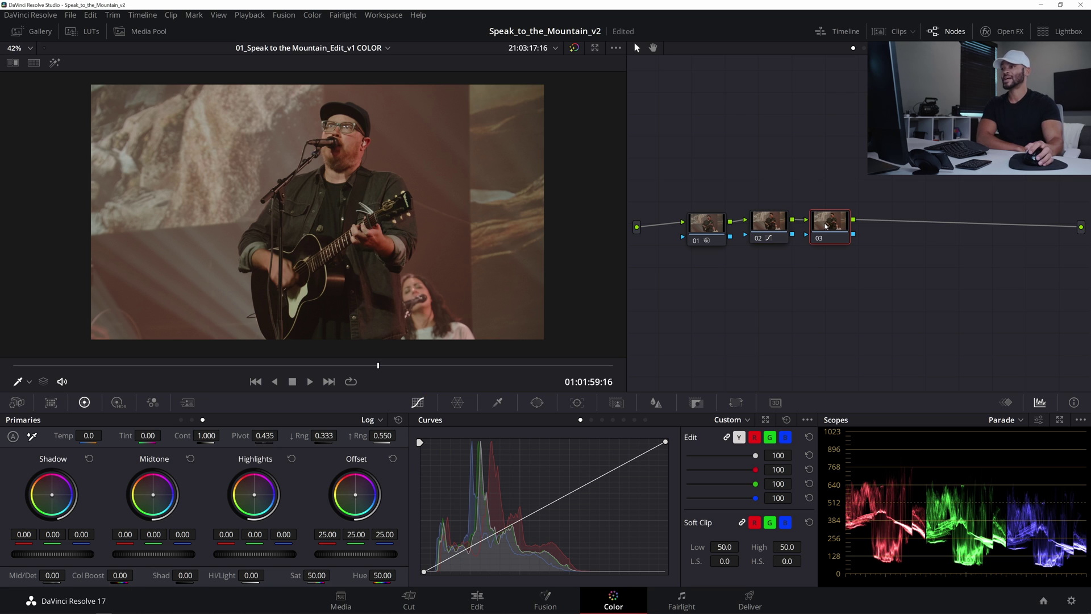
pyautogui.moveTo(830, 225); pyautogui.dragTo(831, 226)
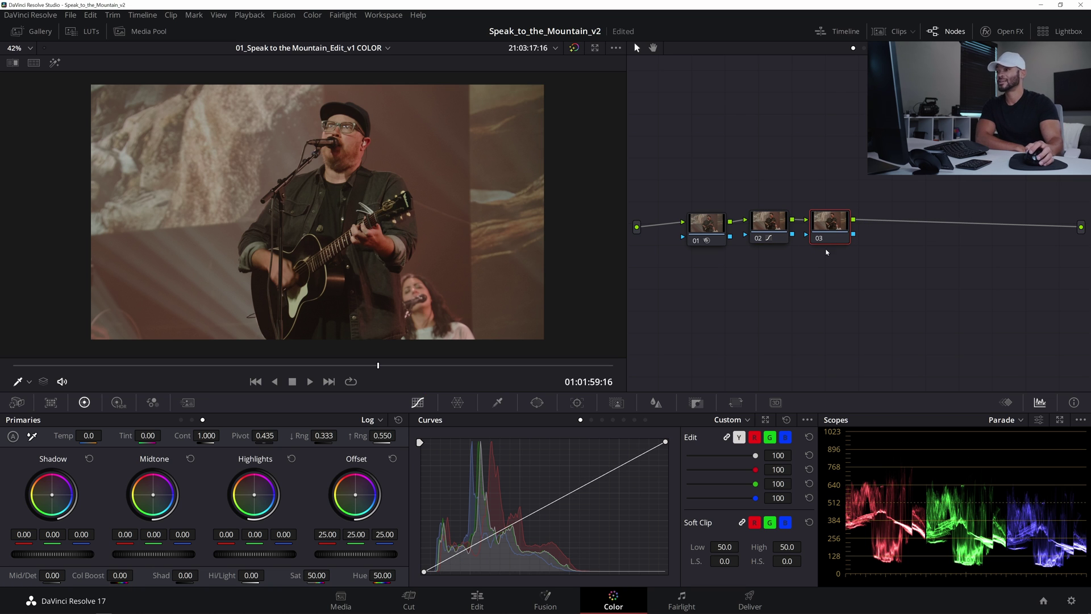
# Step: Add a circular window on node 03, shape it into a narrow oval over the singer's face with size 25.09 and rotation 9.37, and save the project
pyautogui.scroll(2, 404, 204)
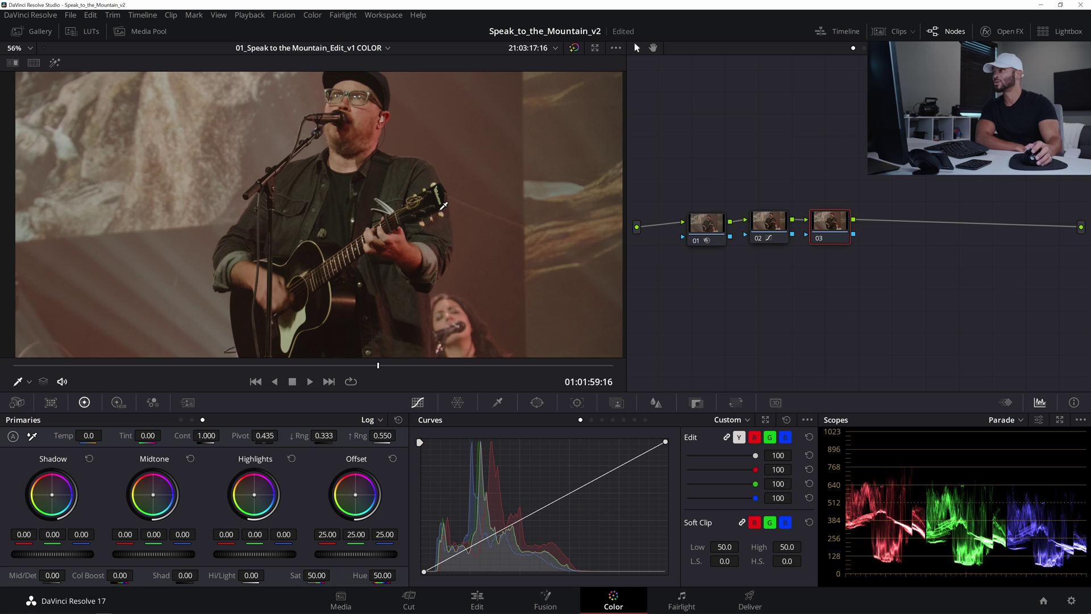
pyautogui.scroll(-2, 404, 216)
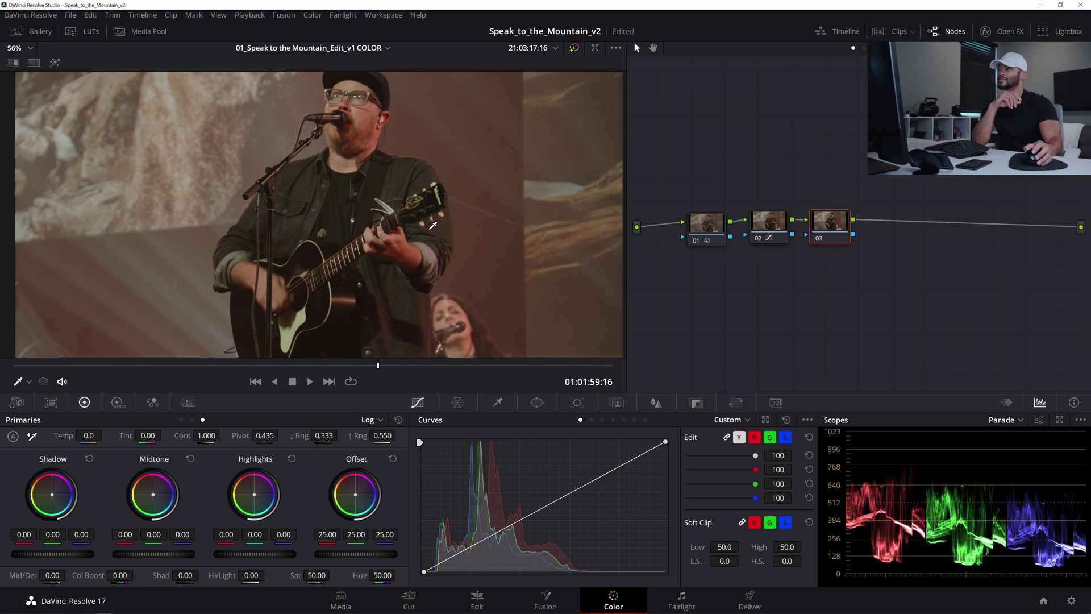
pyautogui.click(537, 402)
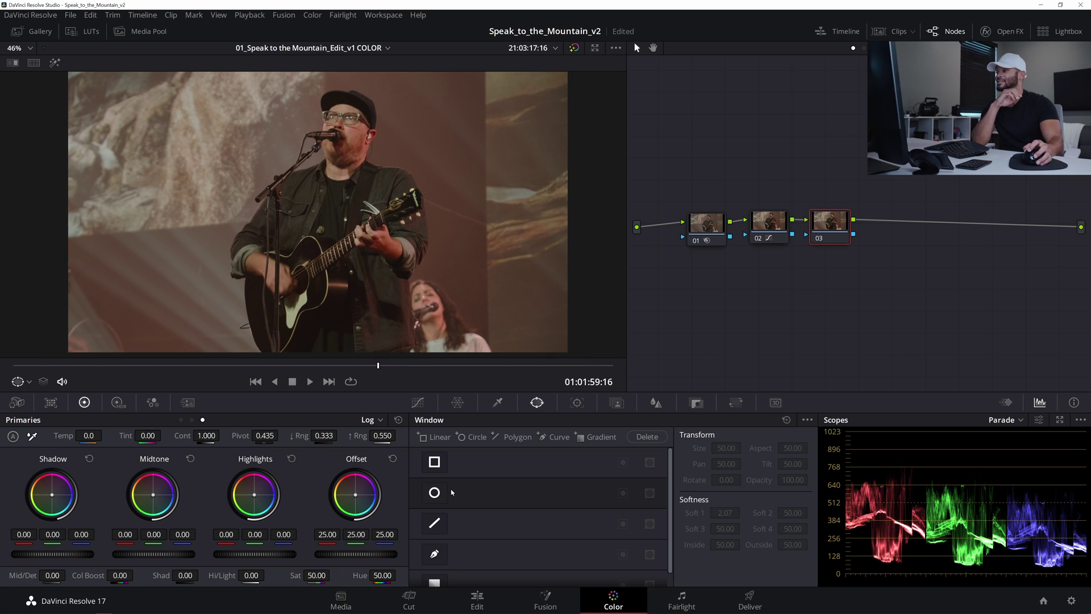
pyautogui.click(434, 492)
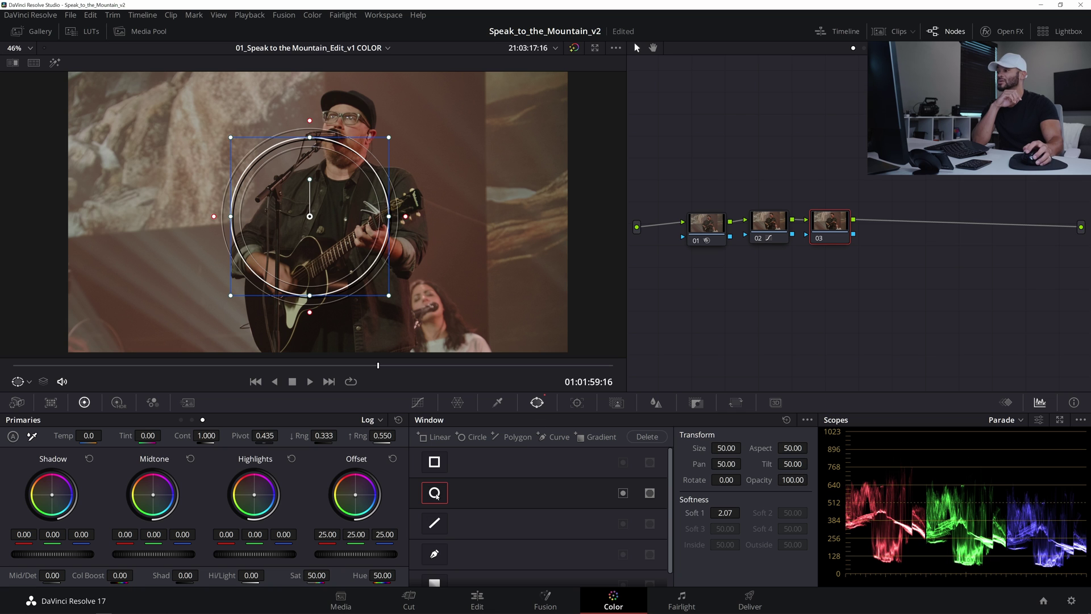
pyautogui.moveTo(335, 250); pyautogui.dragTo(365, 159)
pyautogui.moveTo(337, 88); pyautogui.dragTo(344, 90)
pyautogui.moveTo(405, 218); pyautogui.dragTo(368, 171)
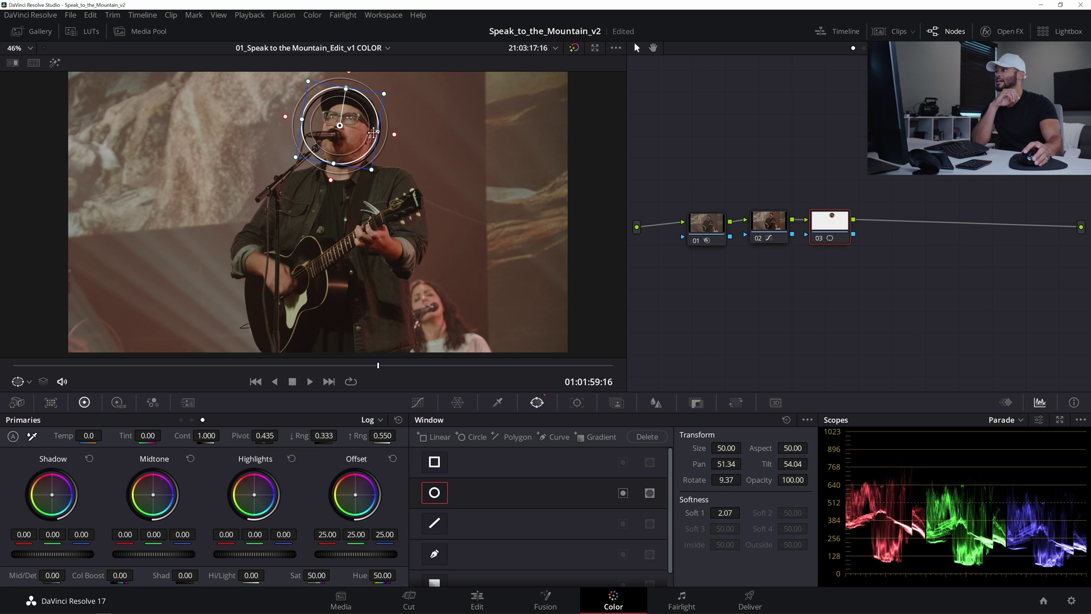
pyautogui.moveTo(376, 133); pyautogui.dragTo(343, 125)
pyautogui.scroll(3, 343, 125)
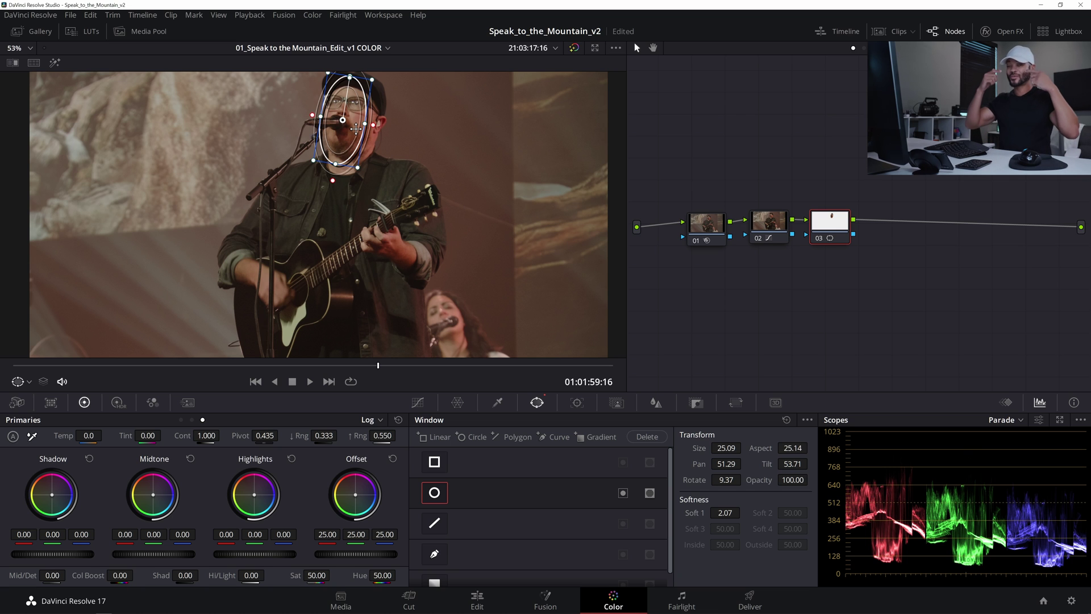
pyautogui.hotkey('ctrl', 's')
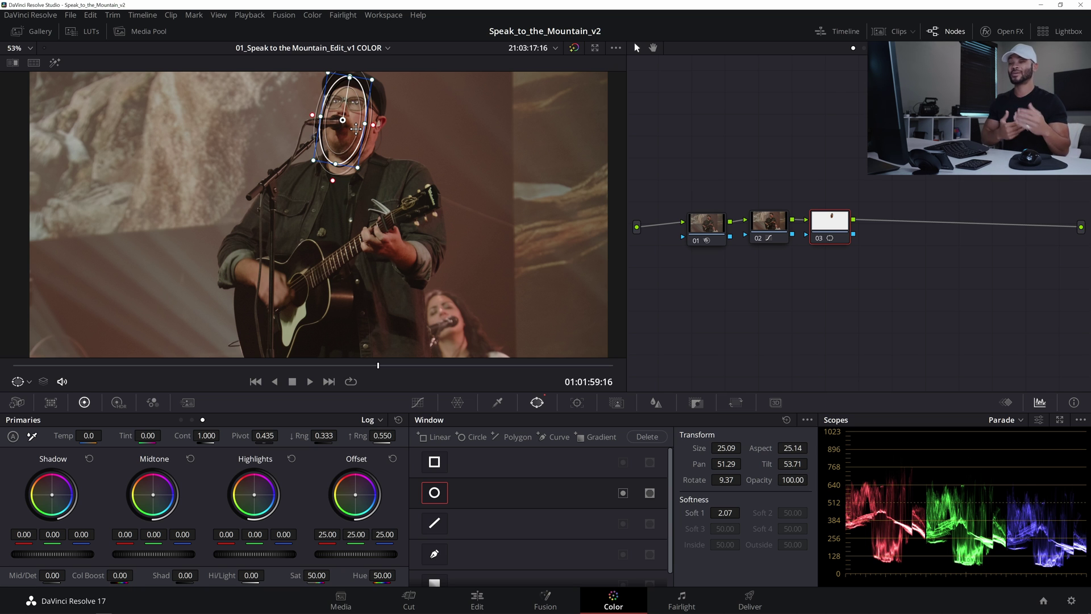
# Step: Shift the oval window to pan 51.40 and tilt 53.83, and set its Soft 1 softness to 1.46
pyautogui.scroll(5, 356, 134)
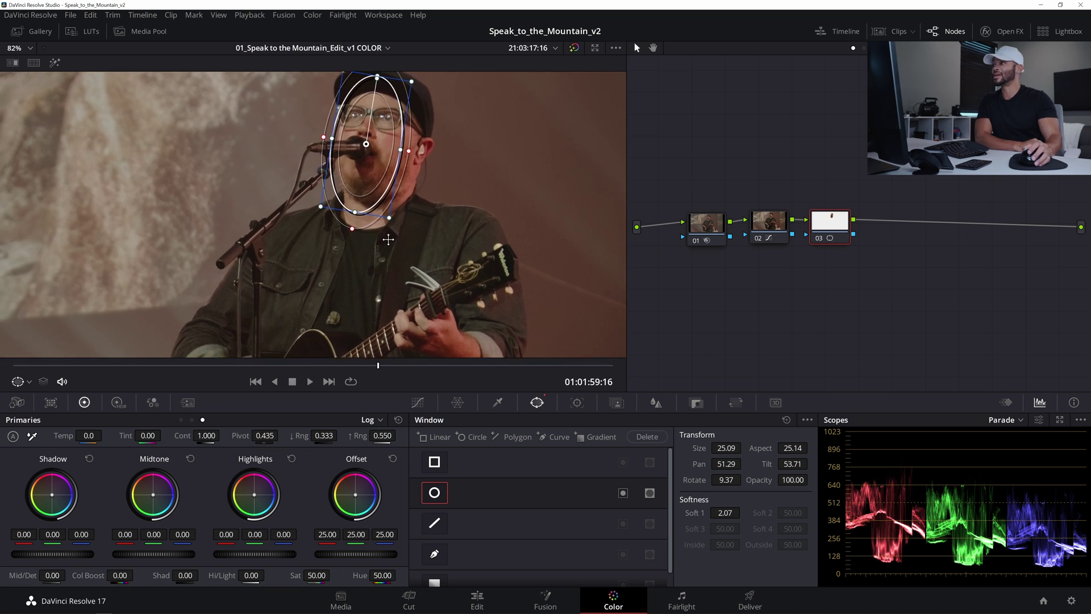
pyautogui.moveTo(355, 166); pyautogui.dragTo(359, 160)
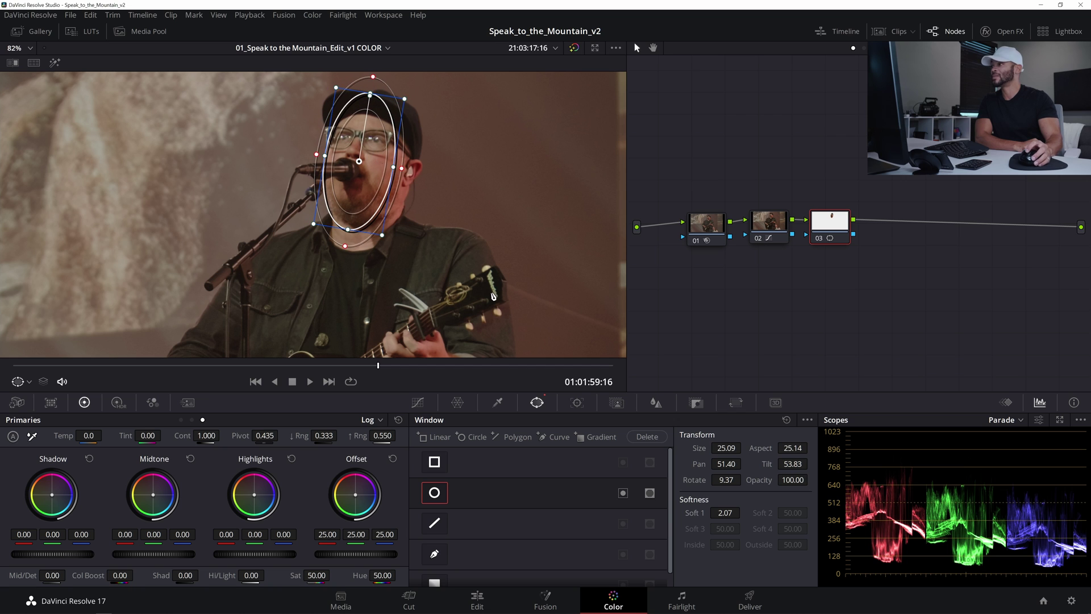
pyautogui.moveTo(727, 514); pyautogui.dragTo(743, 512)
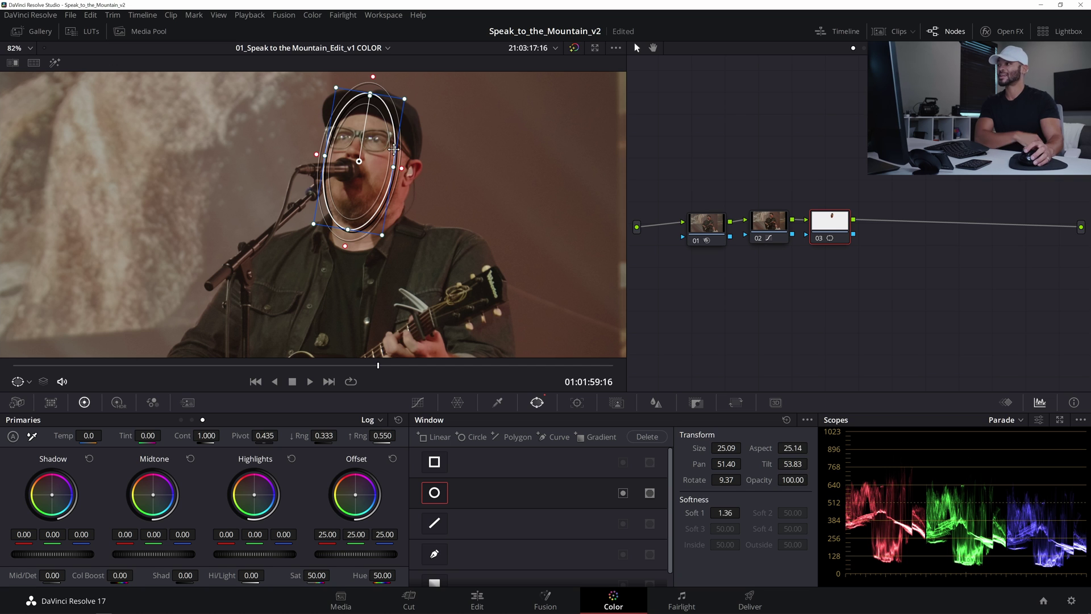
pyautogui.moveTo(726, 513); pyautogui.dragTo(734, 512)
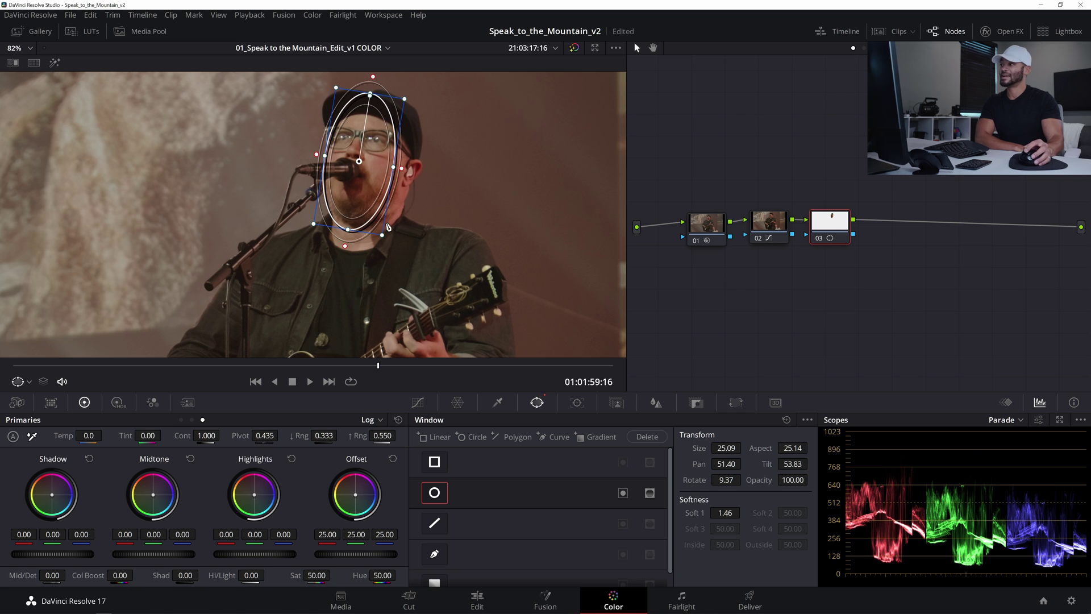
# Step: Adjust the face window's aspect to 28.89 and its position to pan 51.36, tilt 53.77, checking the coverage with Highlight
pyautogui.moveTo(349, 203)
pyautogui.mouseDown()
pyautogui.moveTo(353, 195)
pyautogui.moveTo(349, 233)
pyautogui.moveTo(345, 223)
pyautogui.mouseUp()
pyautogui.click(55, 63)
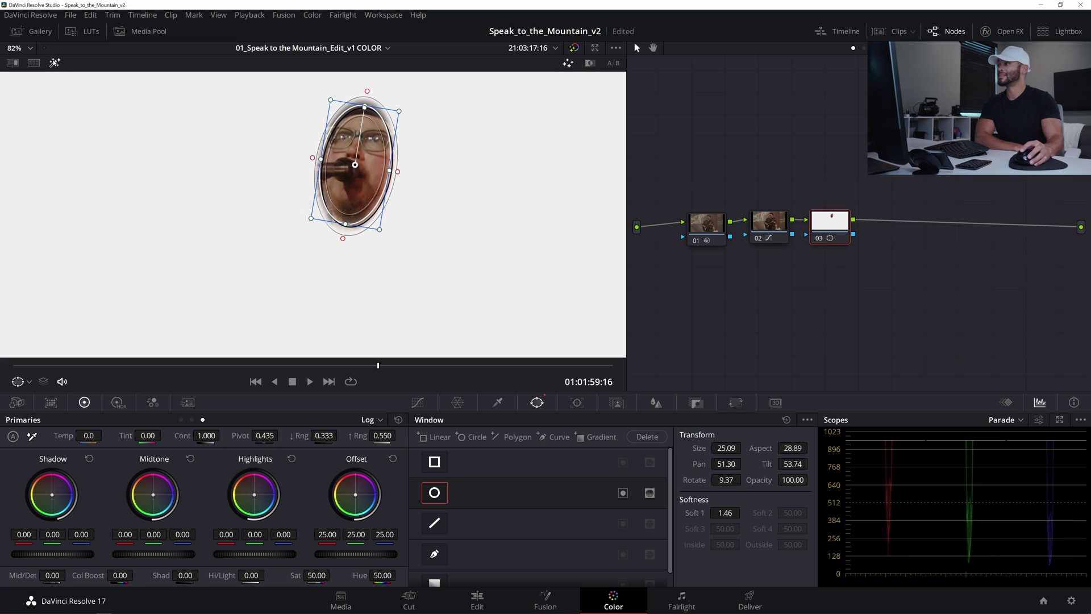
pyautogui.moveTo(356, 176); pyautogui.dragTo(358, 174)
pyautogui.click(55, 62)
pyautogui.scroll(-2, 373, 183)
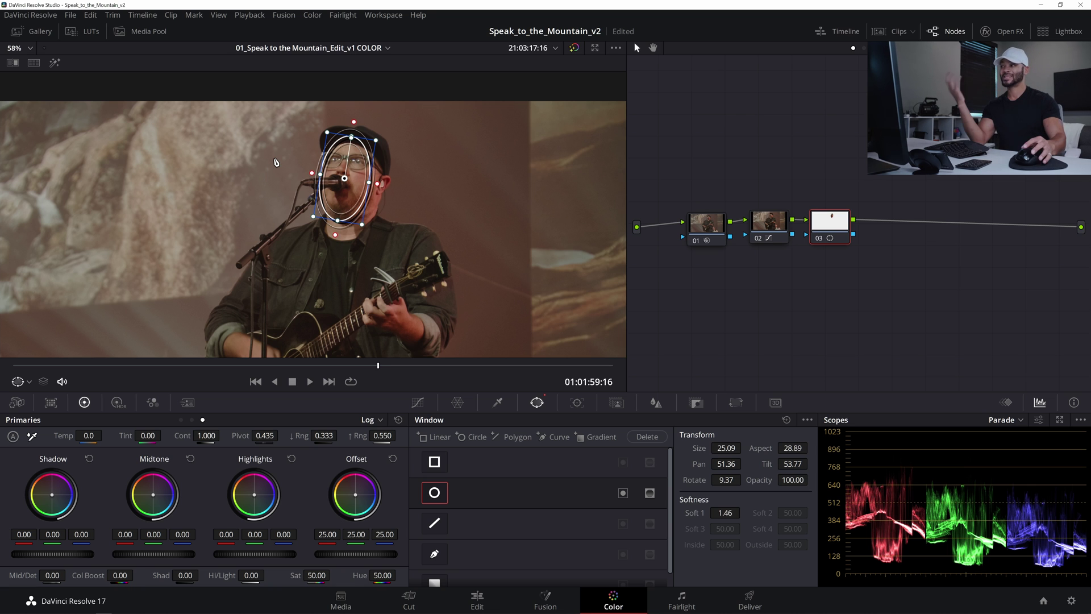
pyautogui.click(55, 63)
pyautogui.click(55, 62)
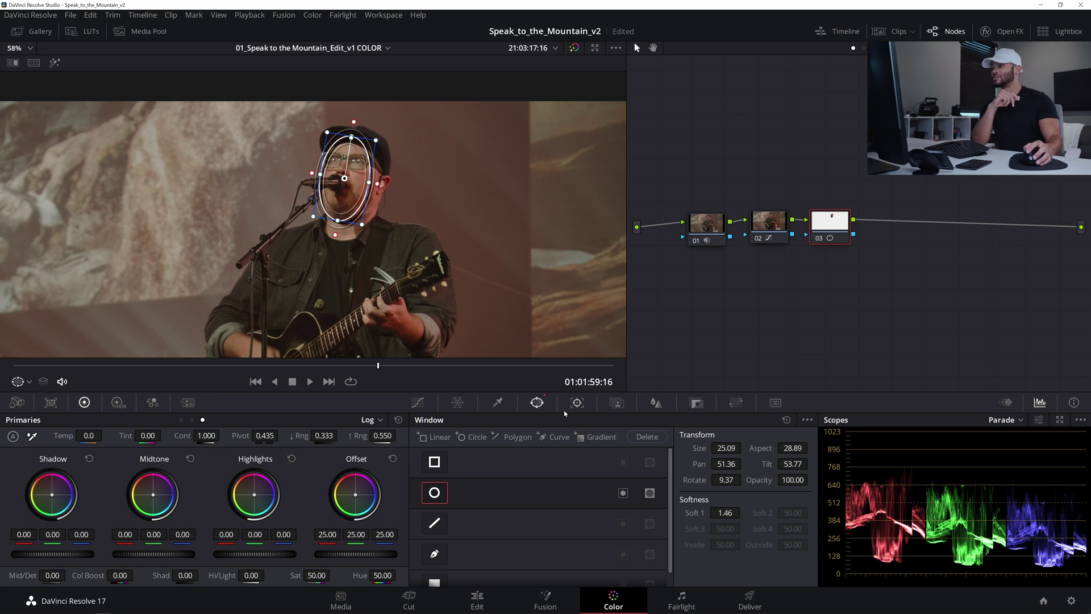
# Step: Switch node 03's blur controls to Sharpen mode and set the linked scaling to 0.24
pyautogui.click(657, 403)
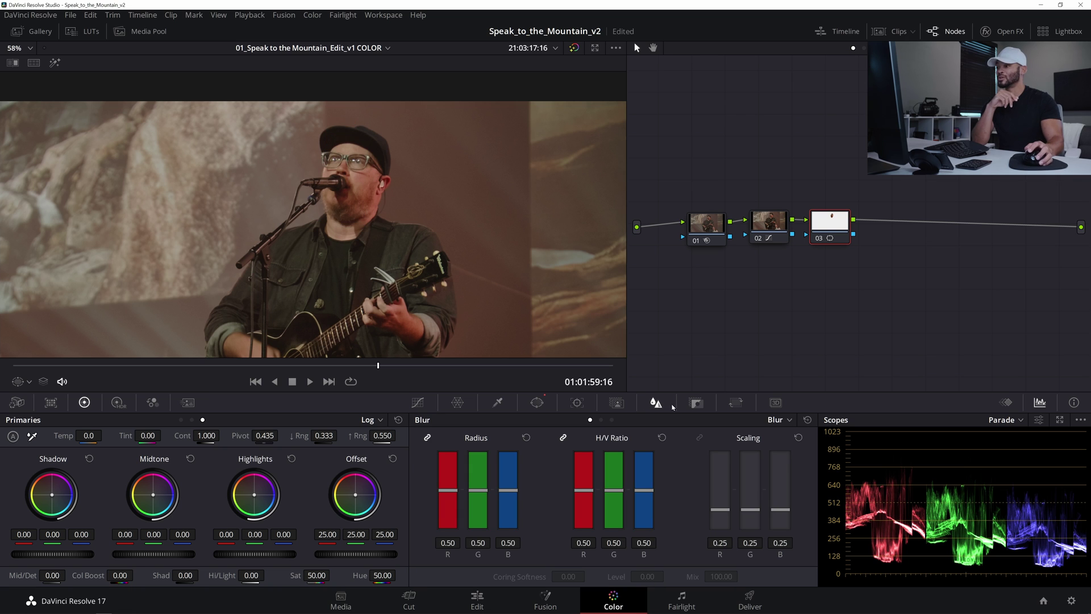
pyautogui.click(779, 420)
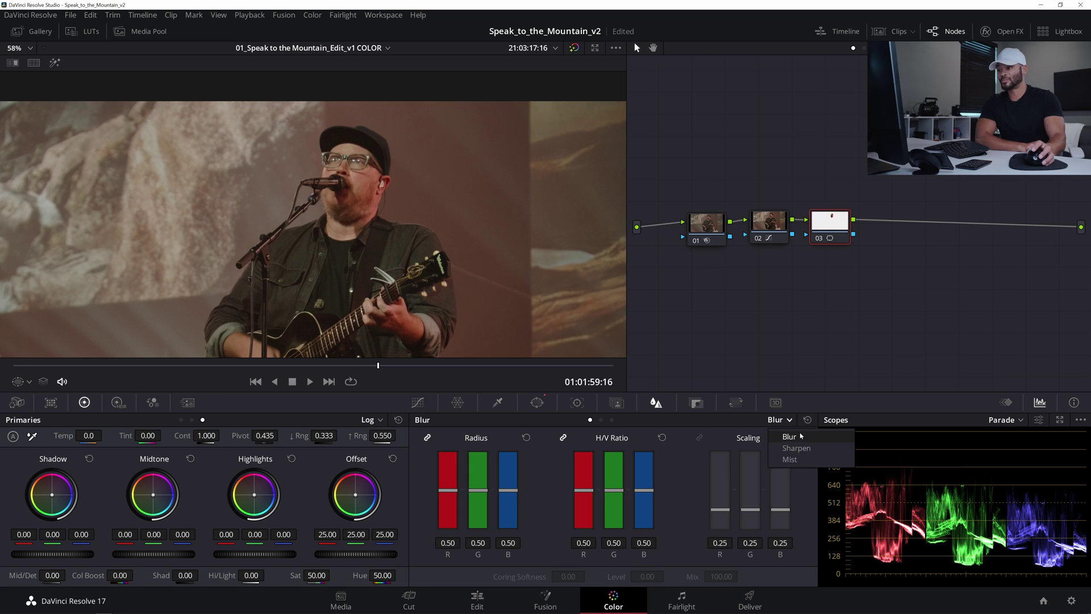
pyautogui.click(797, 448)
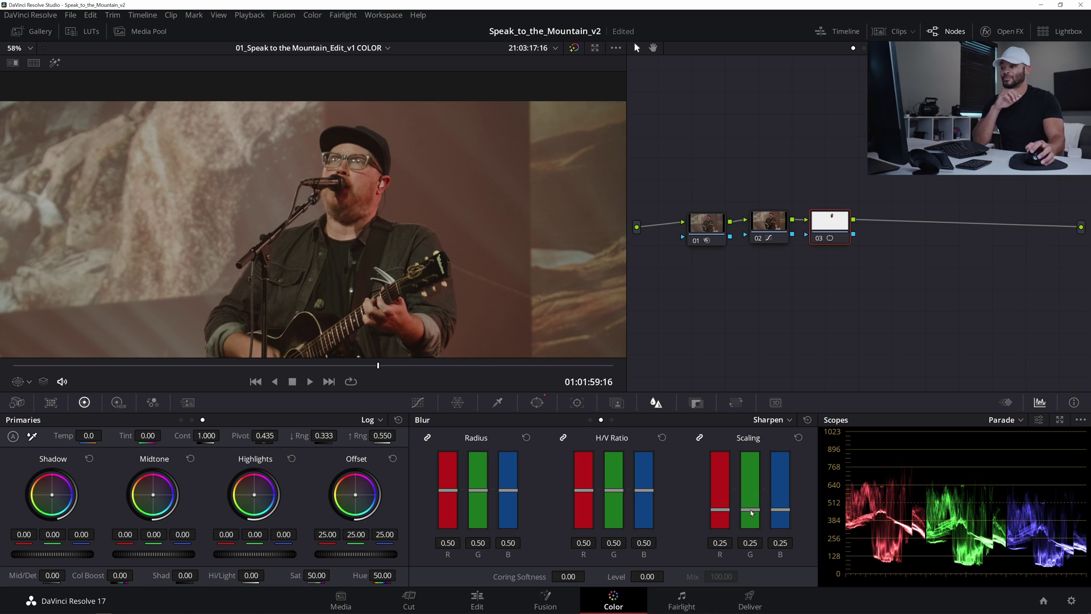
pyautogui.moveTo(750, 513); pyautogui.dragTo(752, 520)
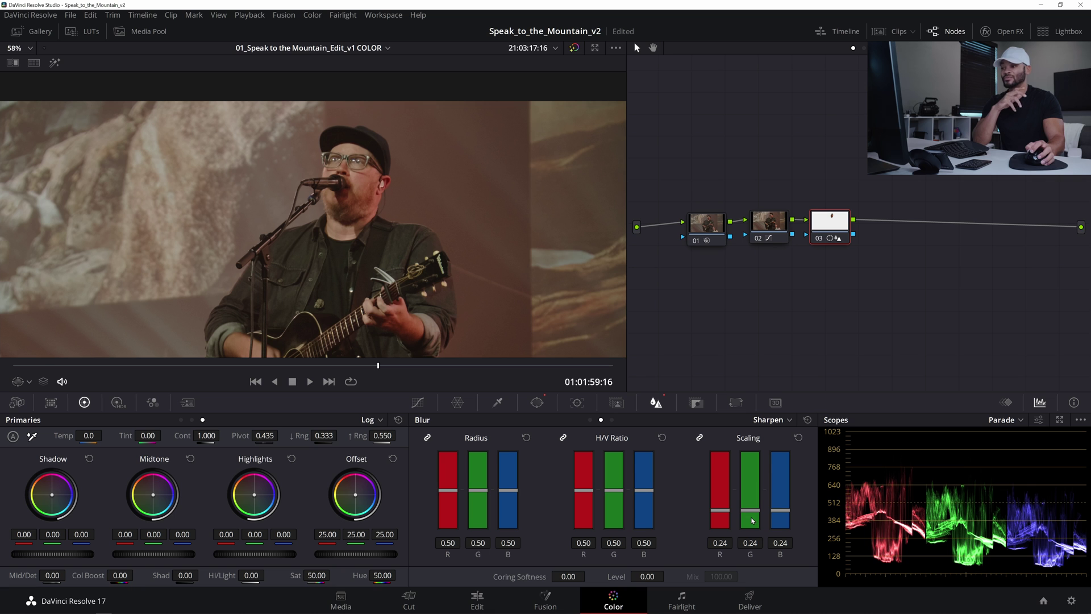
# Step: Sharpen the singer's face by setting the linked RGB radius to 0.47
pyautogui.scroll(5, 325, 192)
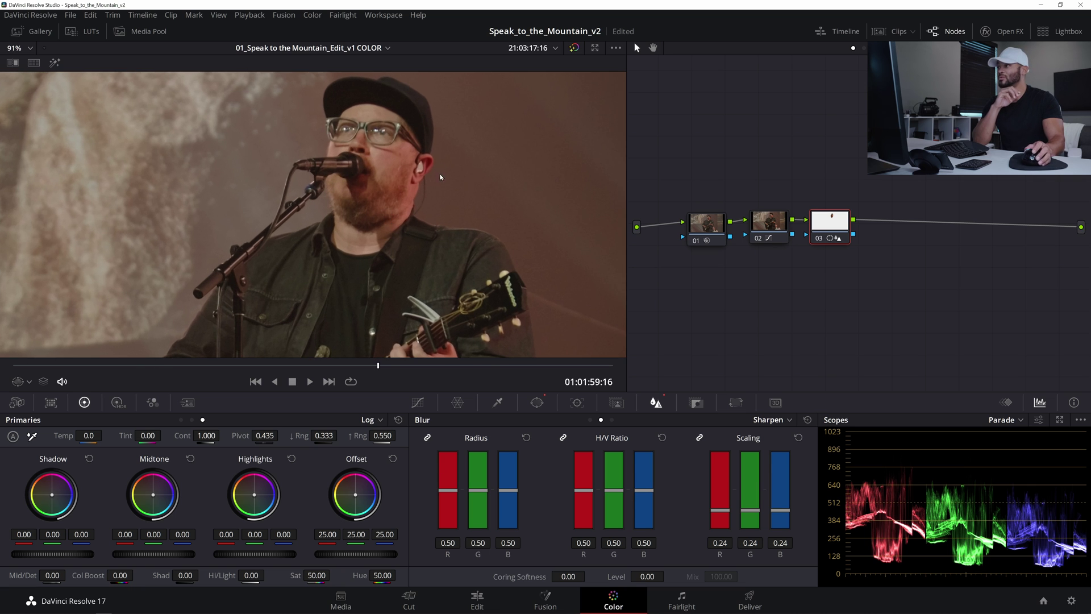
pyautogui.scroll(1, 417, 193)
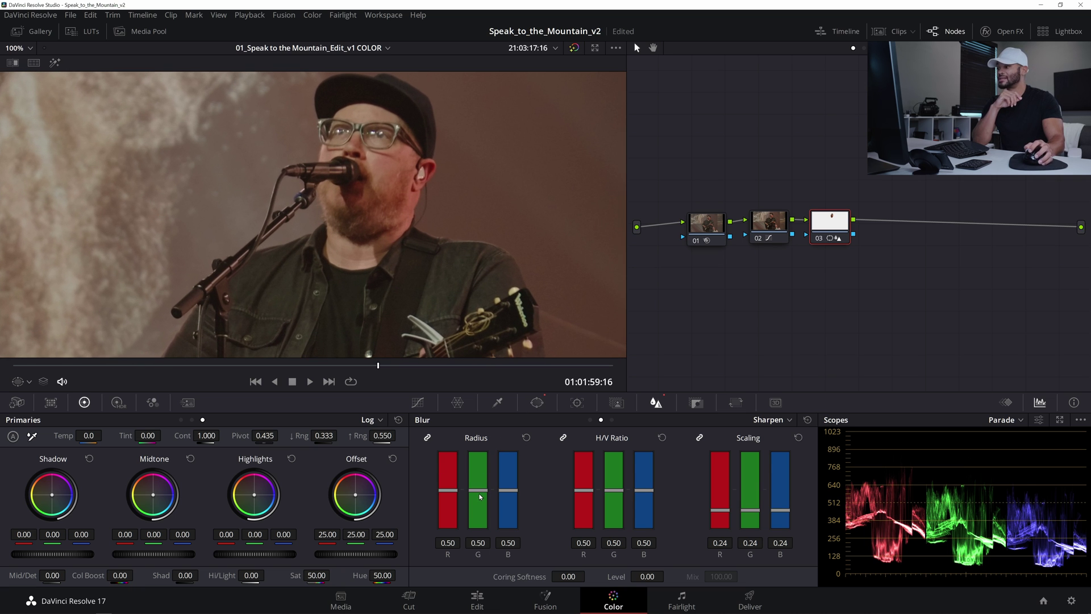
pyautogui.moveTo(480, 497); pyautogui.dragTo(480, 496)
pyautogui.scroll(-5, 480, 497)
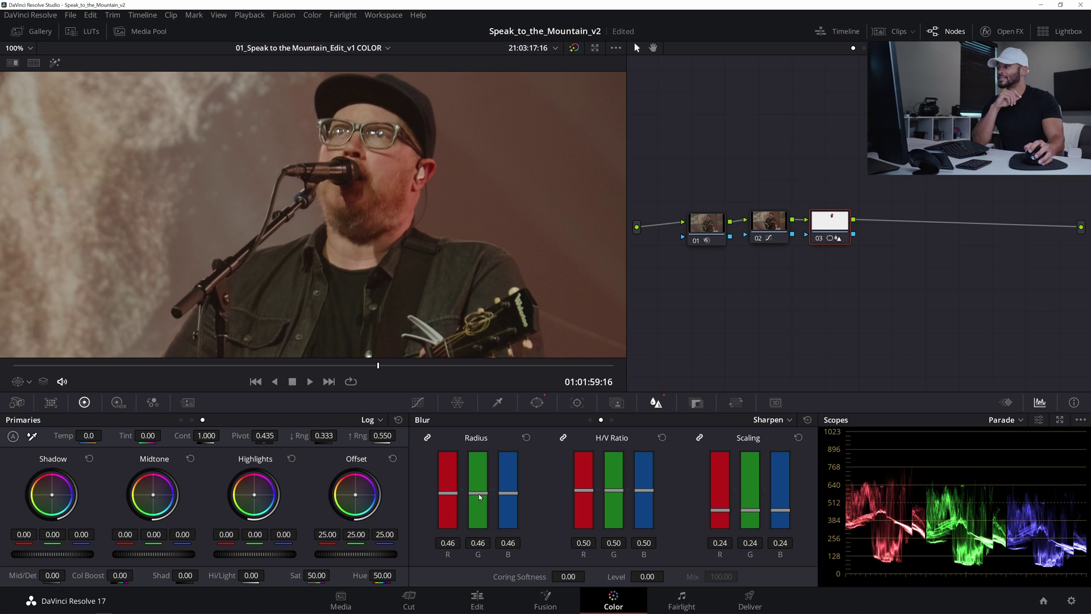
pyautogui.moveTo(479, 495); pyautogui.dragTo(479, 494)
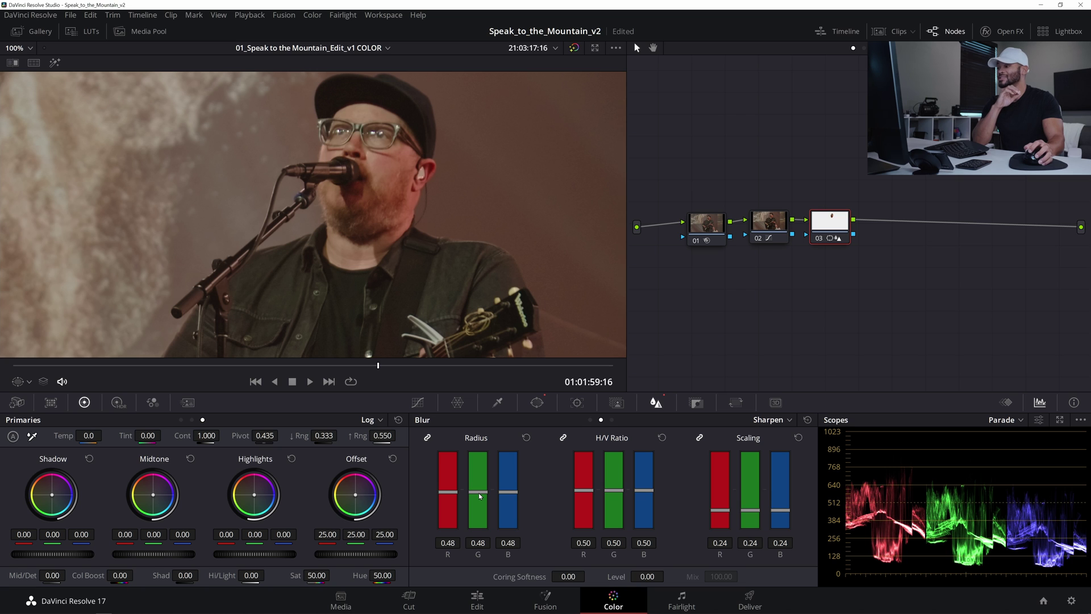
pyautogui.moveTo(480, 495); pyautogui.dragTo(480, 497)
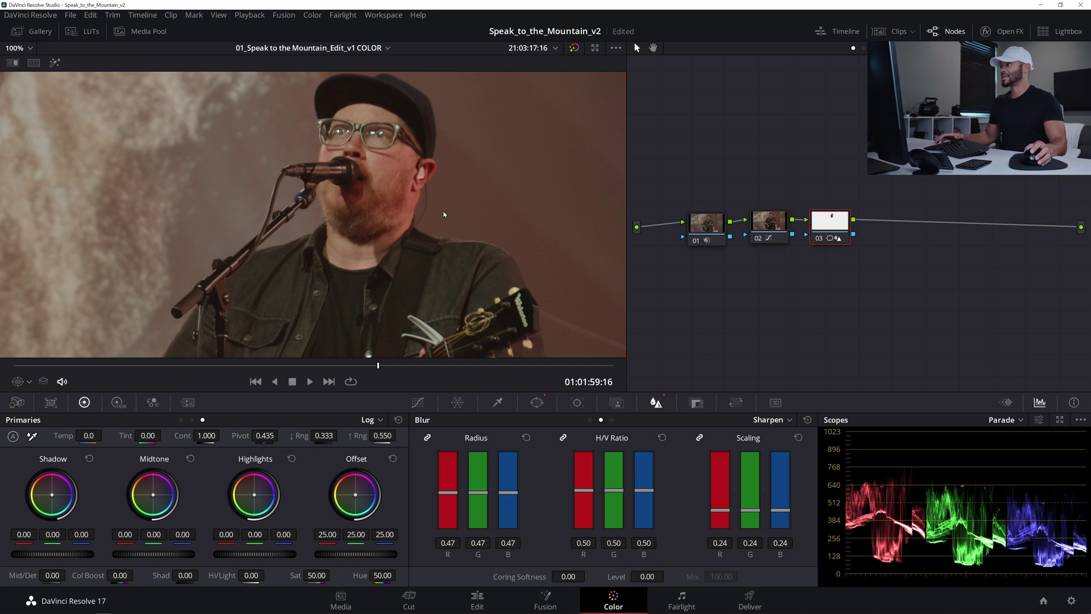
pyautogui.scroll(-3, 383, 217)
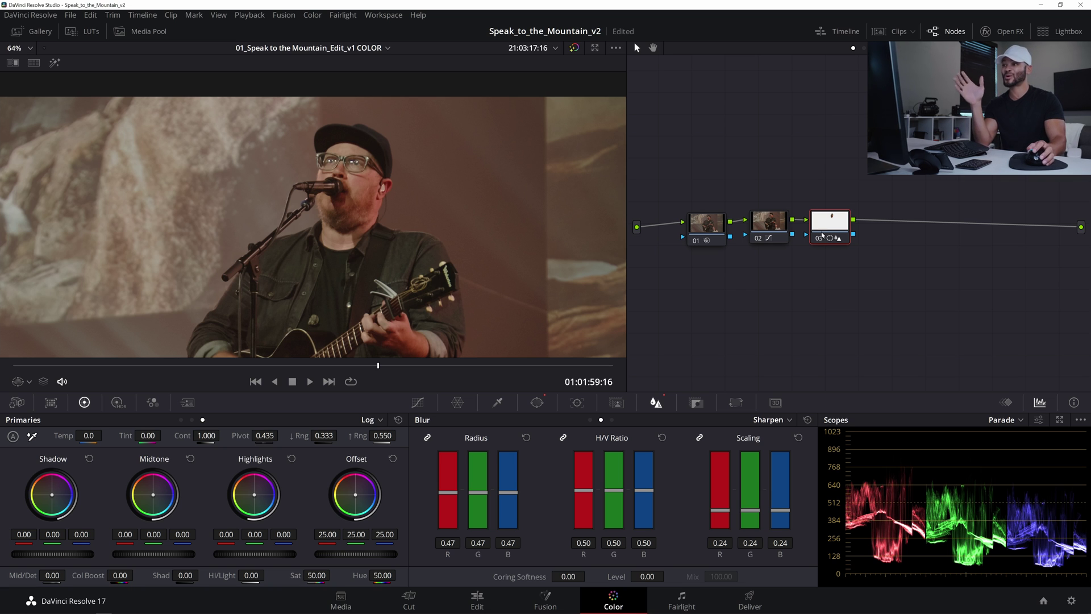
# Step: Move the face-sharpening node farther from node 02 and add a serial node before it
pyautogui.moveTo(834, 228); pyautogui.dragTo(885, 221)
pyautogui.rightClick(883, 220)
pyautogui.moveTo(937, 278)
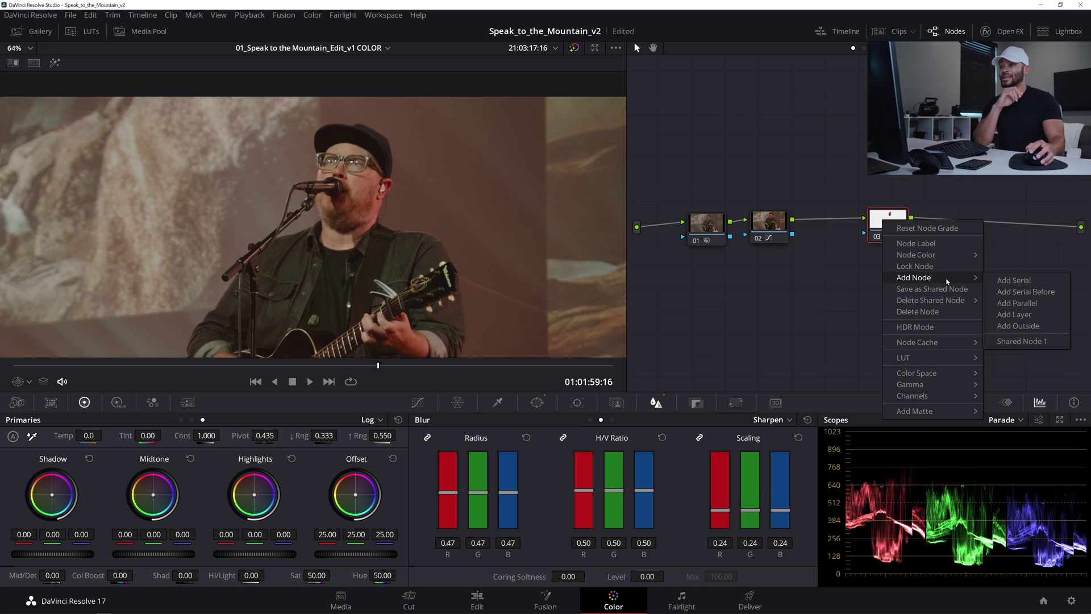
pyautogui.click(1022, 292)
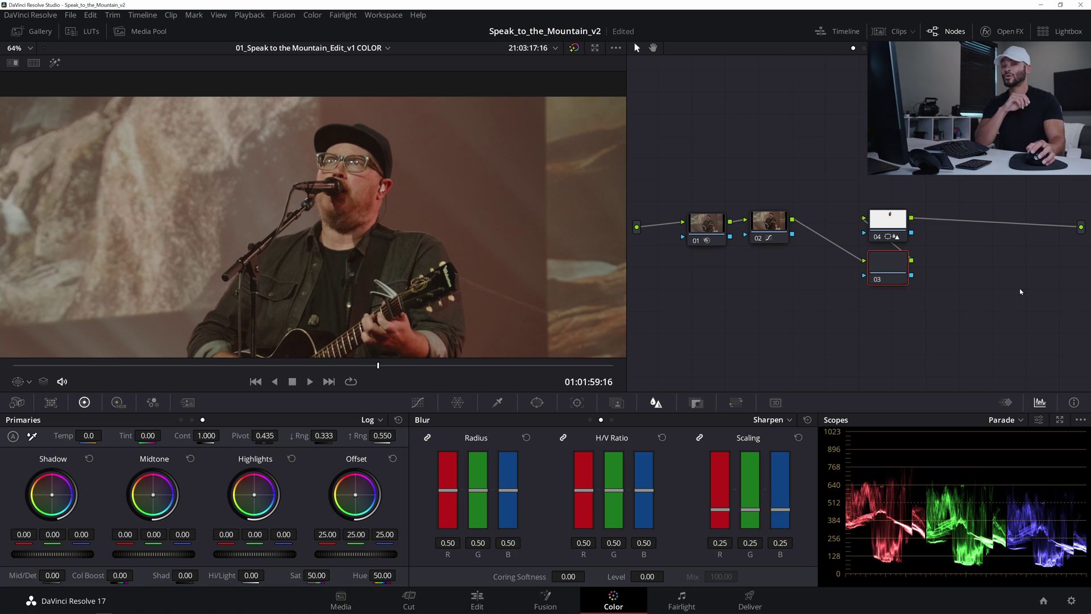
# Step: Line up the new node 03 between nodes 02 and 04, and set its midtone detail to -17.50 in the primaries wheels
pyautogui.moveTo(876, 270); pyautogui.dragTo(815, 230)
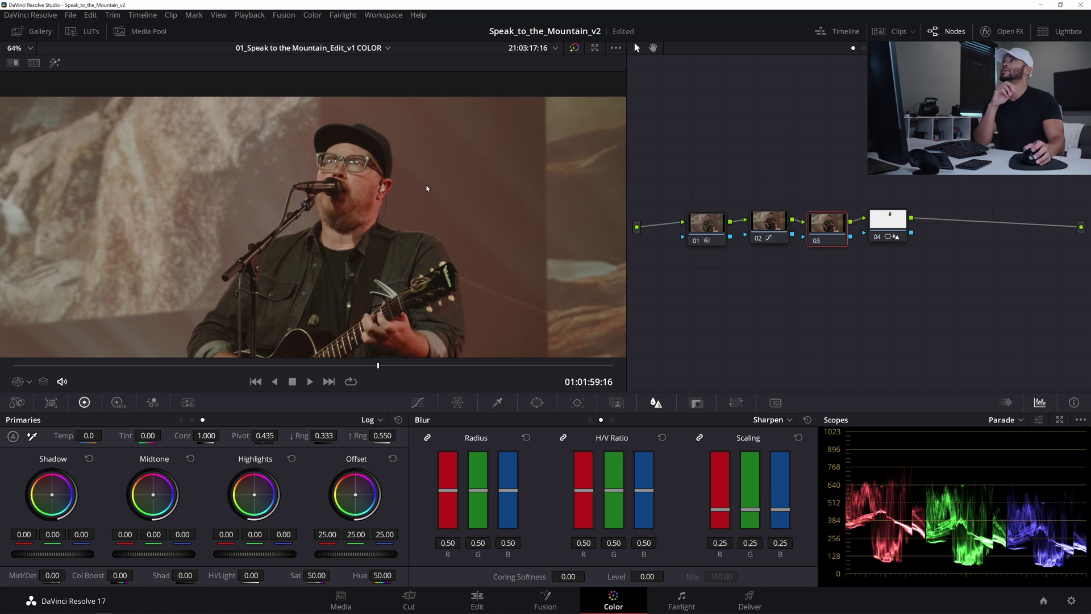
pyautogui.scroll(4, 421, 186)
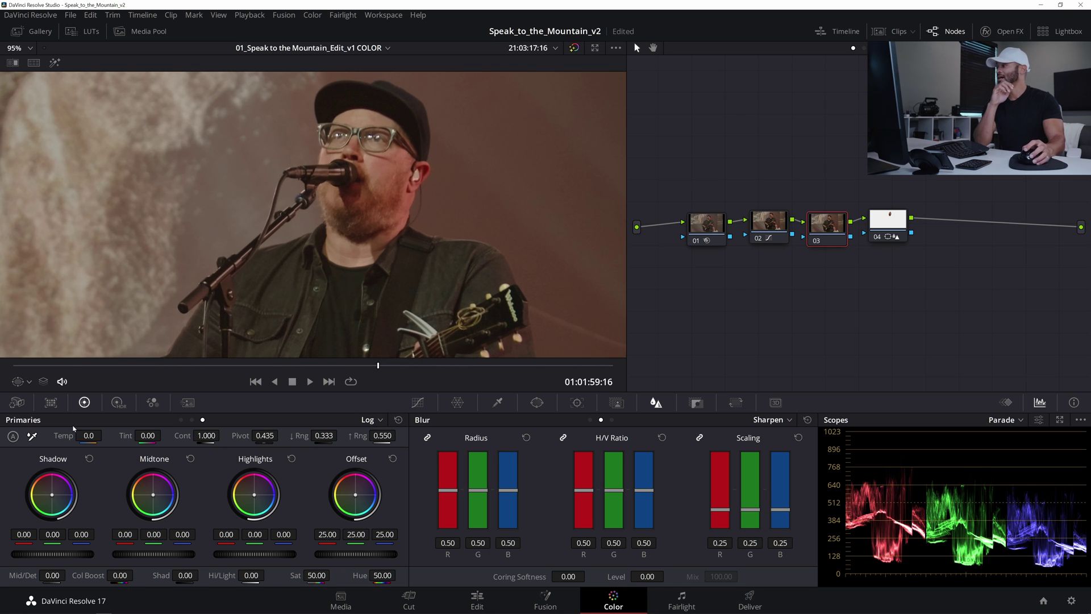
pyautogui.click(369, 419)
pyautogui.click(388, 440)
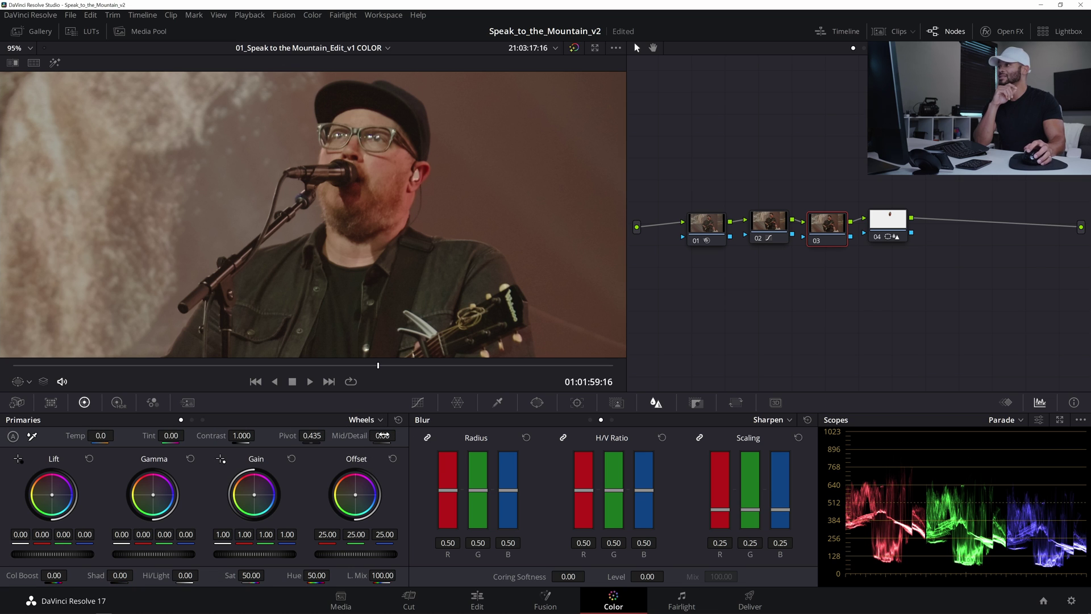
pyautogui.moveTo(383, 436); pyautogui.dragTo(341, 435)
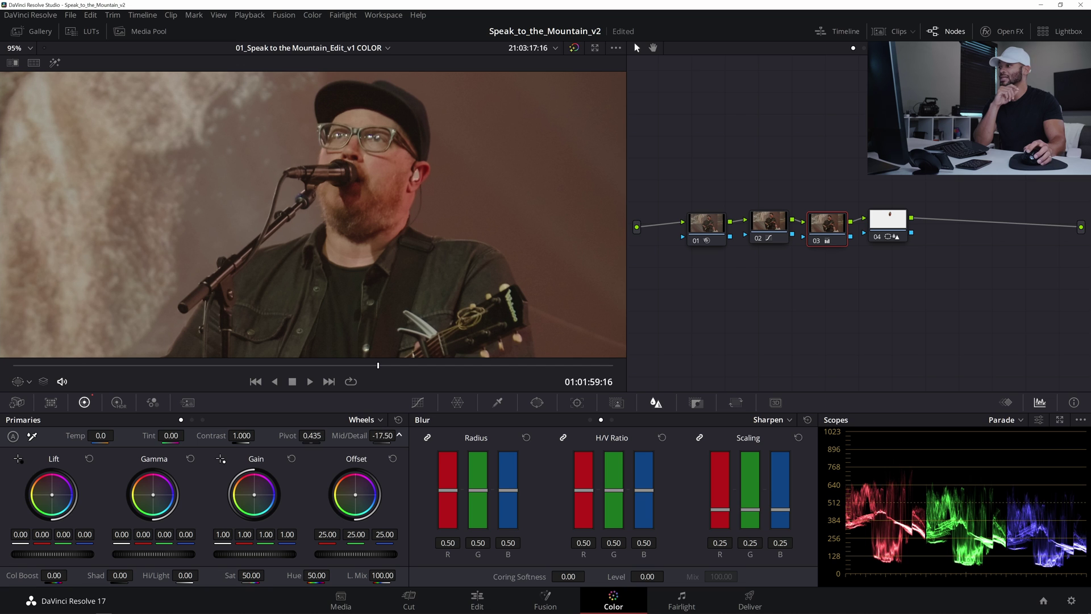
pyautogui.moveTo(399, 435); pyautogui.dragTo(397, 435)
# Step: Compare the singer's skin with node 03 disabled and enabled, and save the project
pyautogui.hotkey('ctrl', 'd')
pyautogui.hotkey('ctrl', 'd')
pyautogui.hotkey('ctrl', 'd')
pyautogui.hotkey('ctrl', 'd')
pyautogui.hotkey('ctrl', 'd')
pyautogui.hotkey('ctrl', 'd')
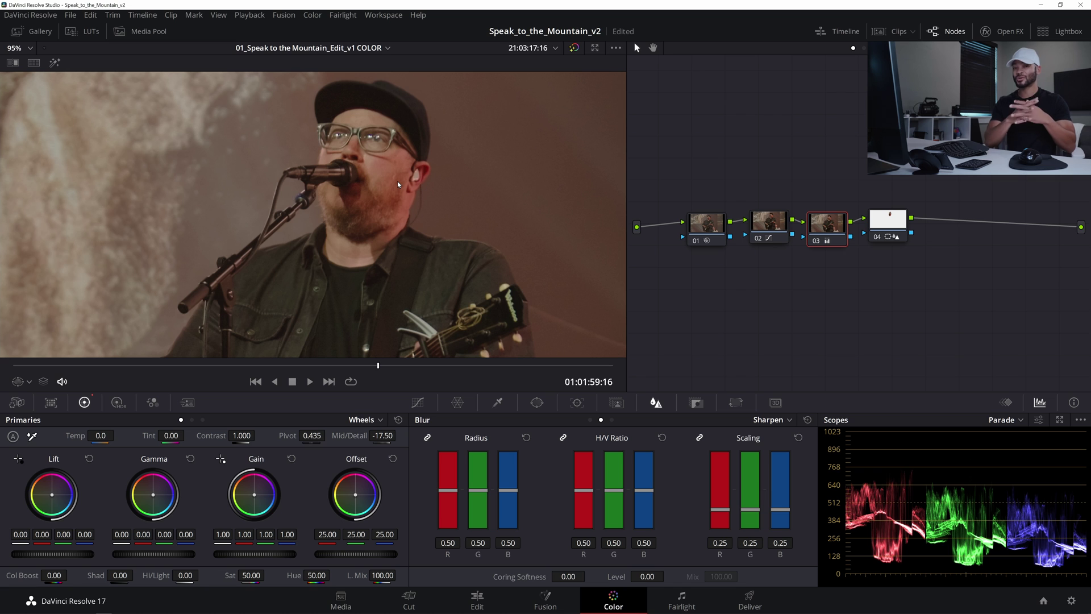
pyautogui.hotkey('ctrl', 's')
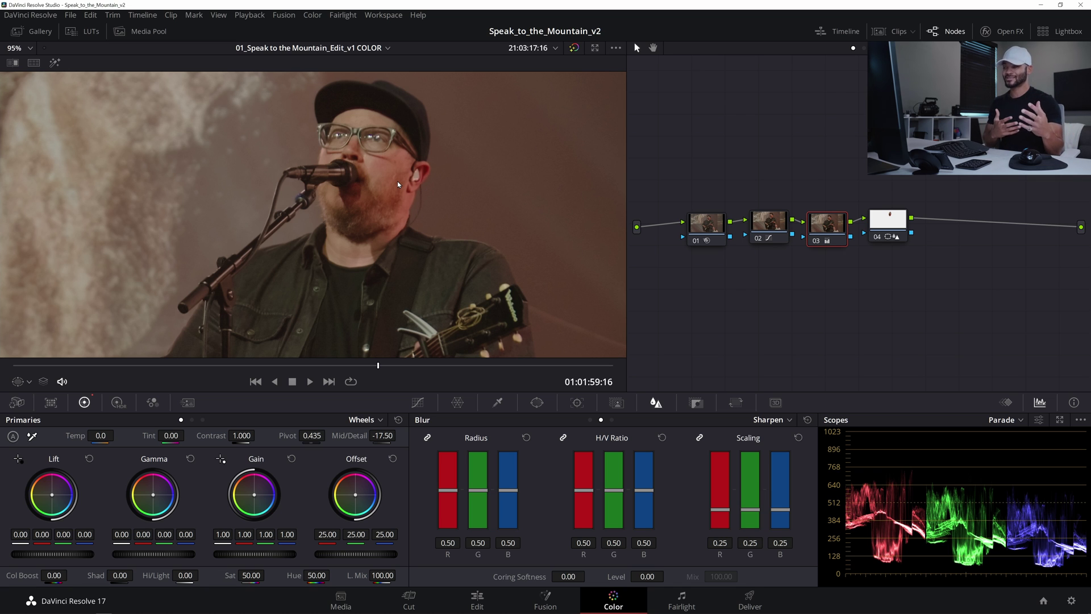
# Step: Track node 04's face window in reverse from the current frame to the clip's start
pyautogui.click(899, 228)
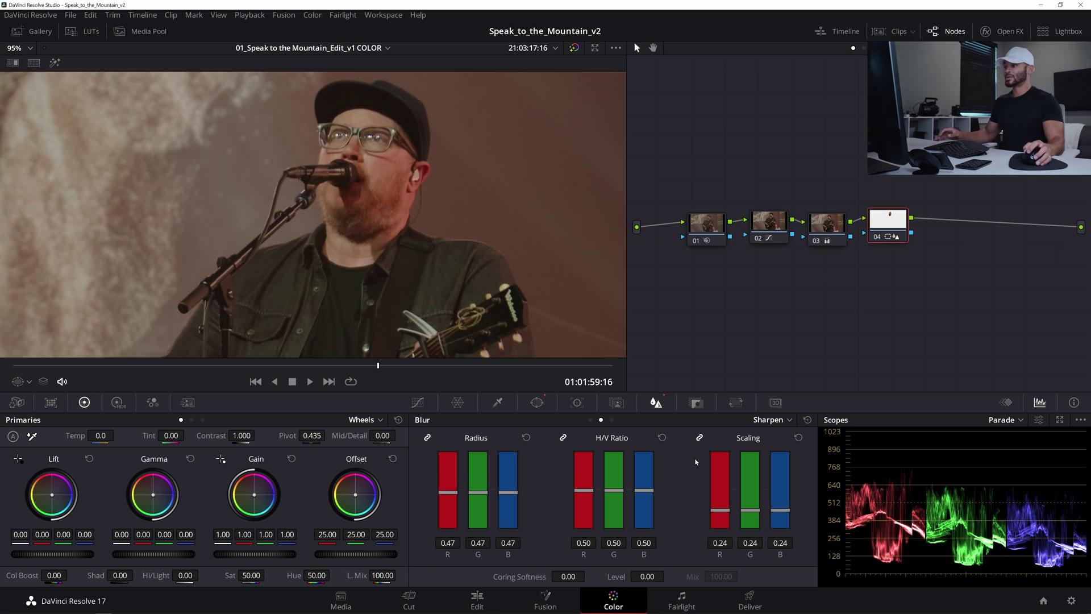
pyautogui.click(577, 402)
pyautogui.scroll(-2, 432, 255)
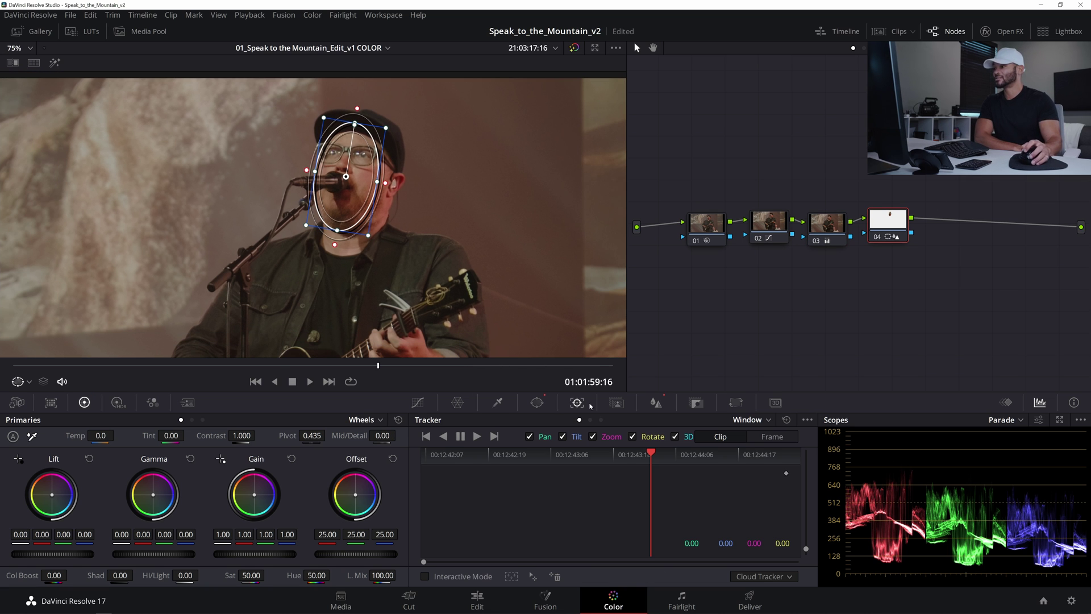
pyautogui.moveTo(890, 219); pyautogui.dragTo(896, 222)
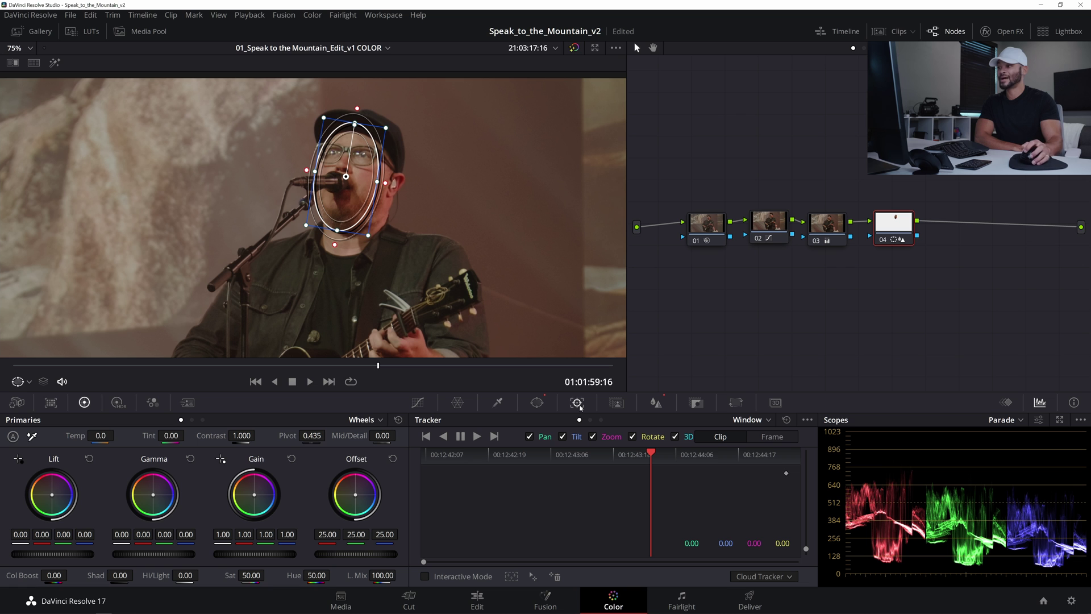
pyautogui.click(446, 438)
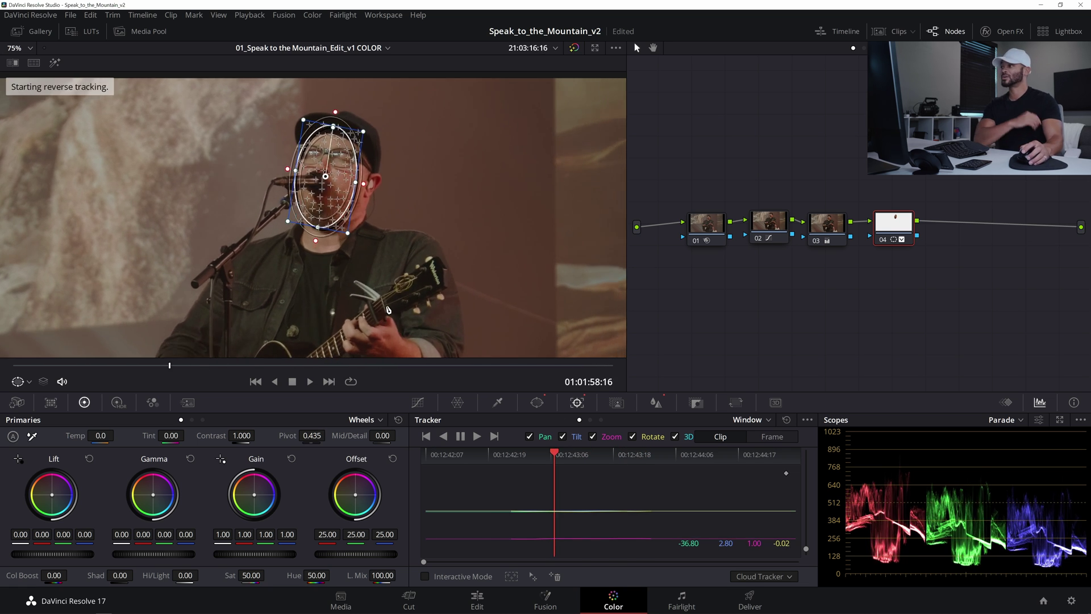
pyautogui.scroll(-3, 401, 275)
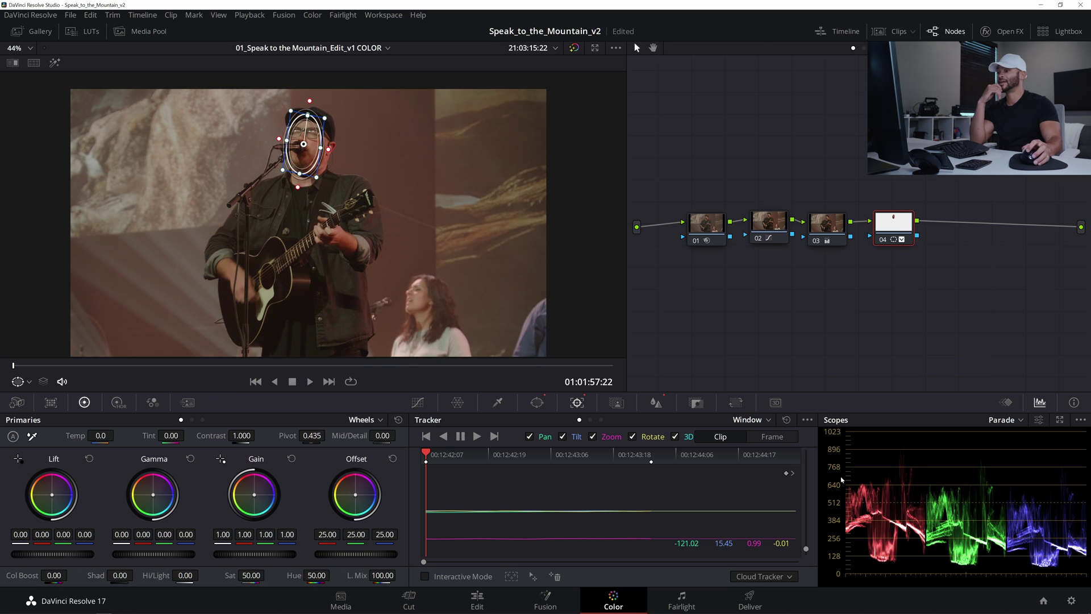
# Step: Track the face window forward from the original keyframe to the clip's end, and return to that keyframe
pyautogui.click(792, 473)
pyautogui.click(478, 437)
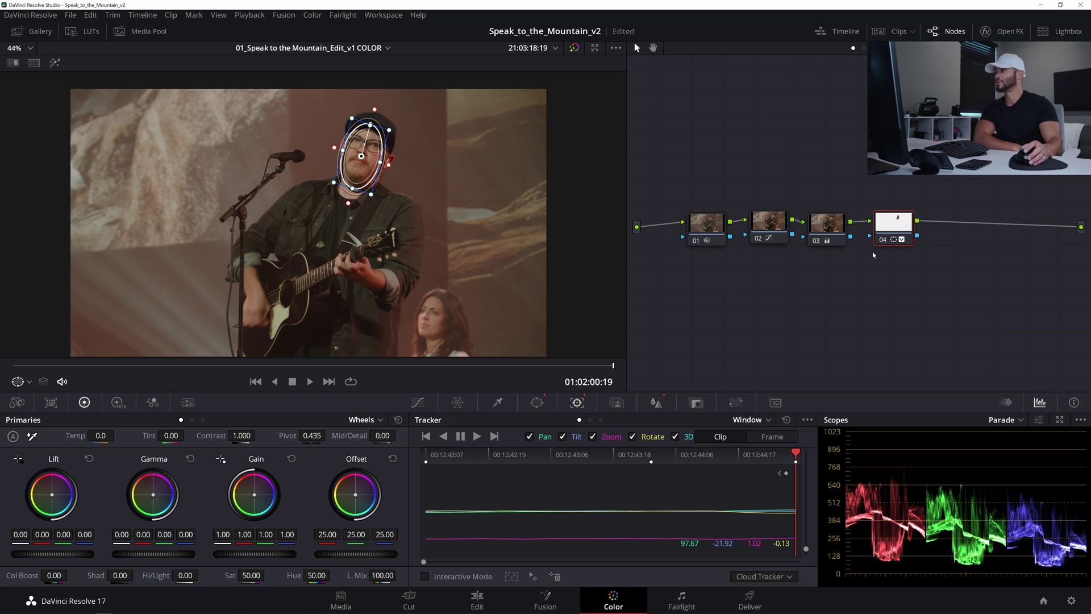
pyautogui.click(779, 473)
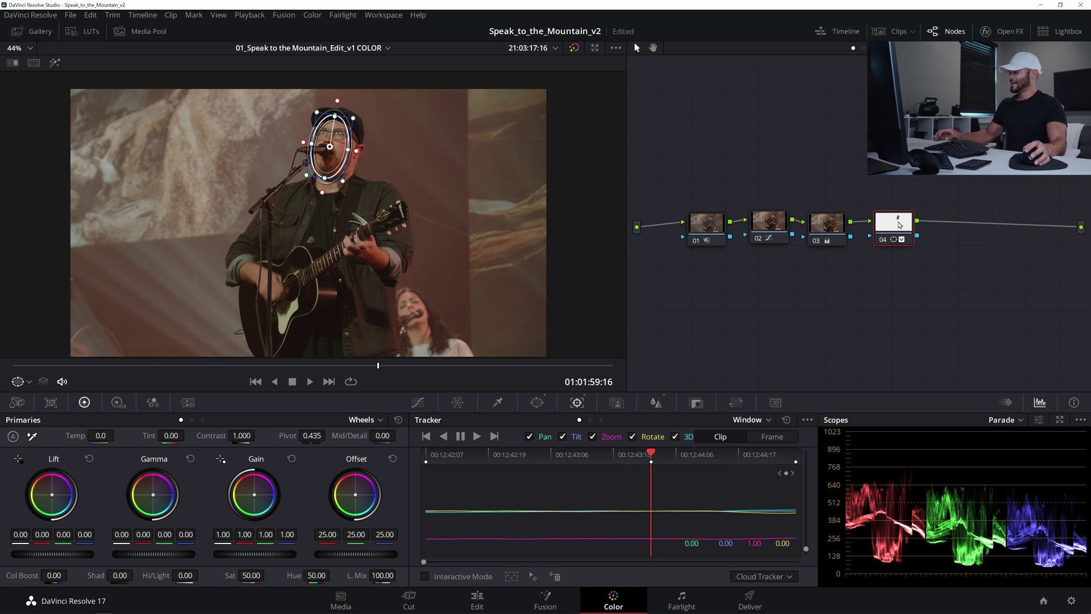
# Step: Add serial node 05 after node 04 and paste node 04's grade with its tracked face window onto it
pyautogui.hotkey('alt', 's')
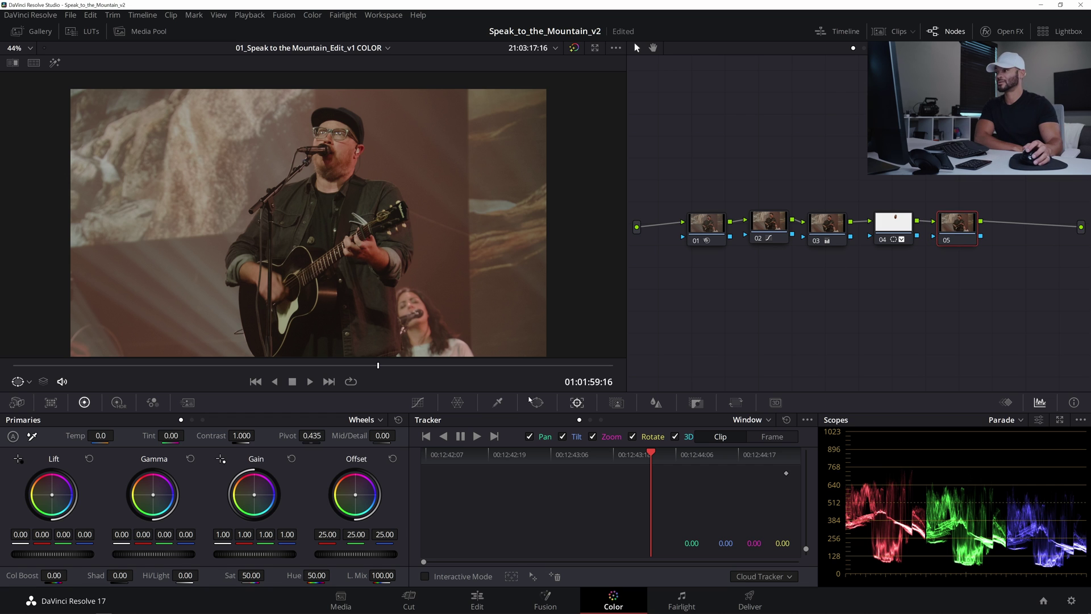
pyautogui.click(536, 402)
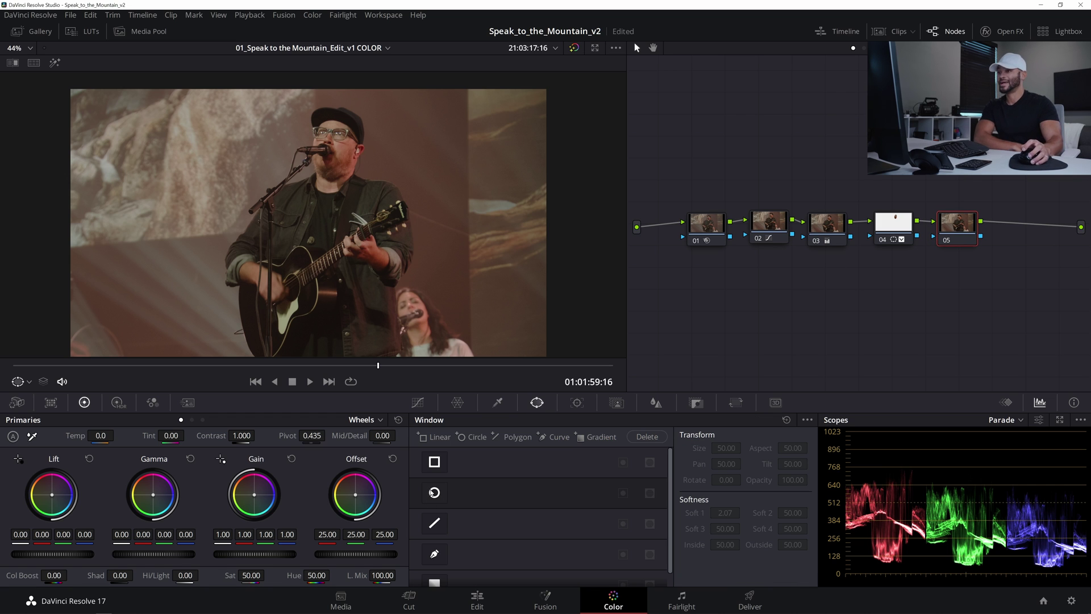
pyautogui.click(902, 221)
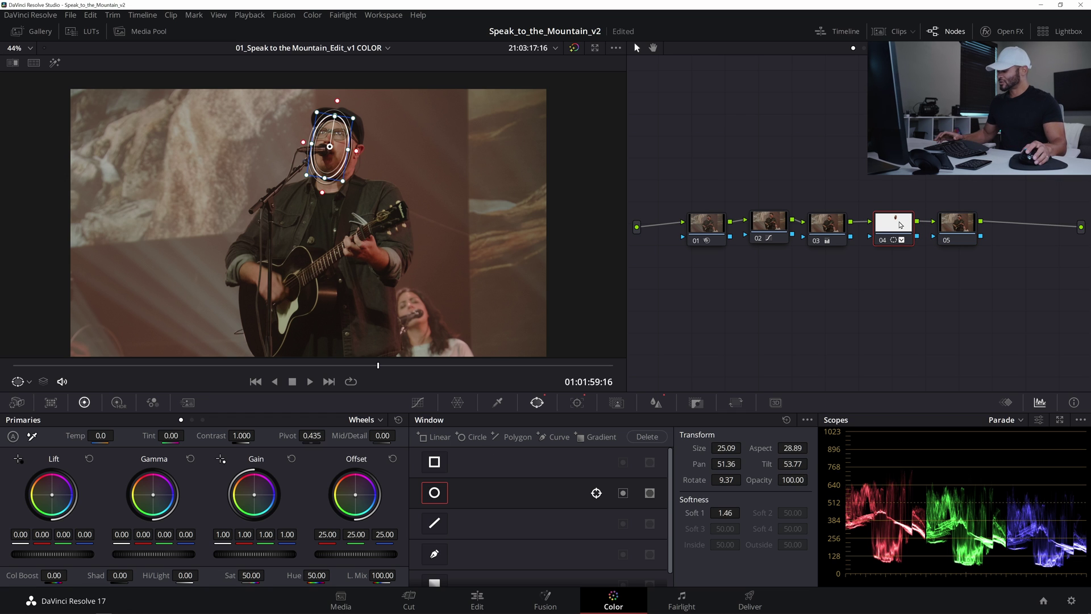
pyautogui.click(965, 233)
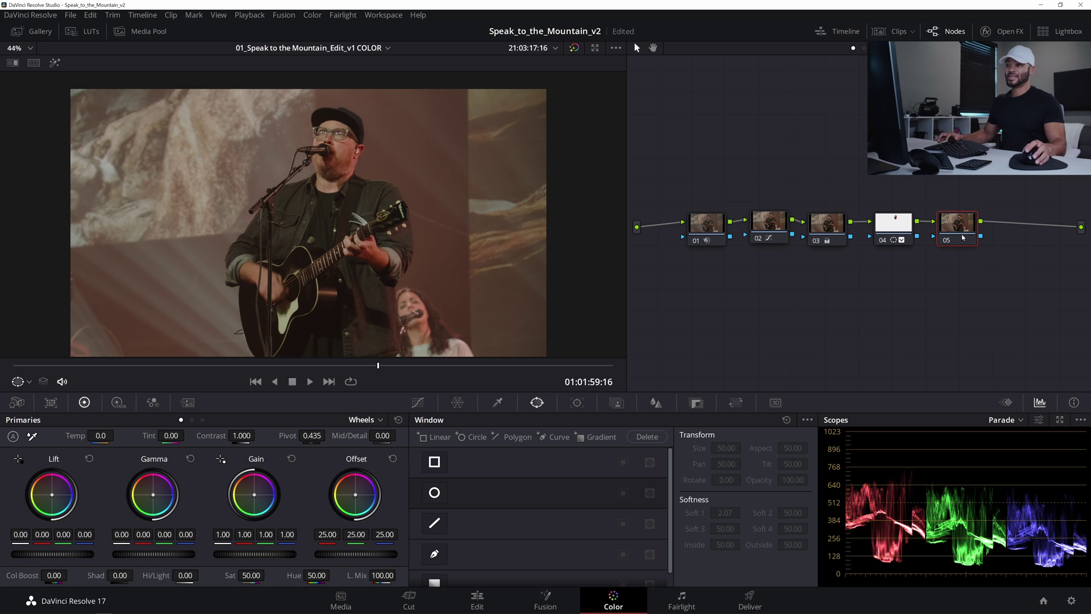
pyautogui.hotkey('ctrl', 'v')
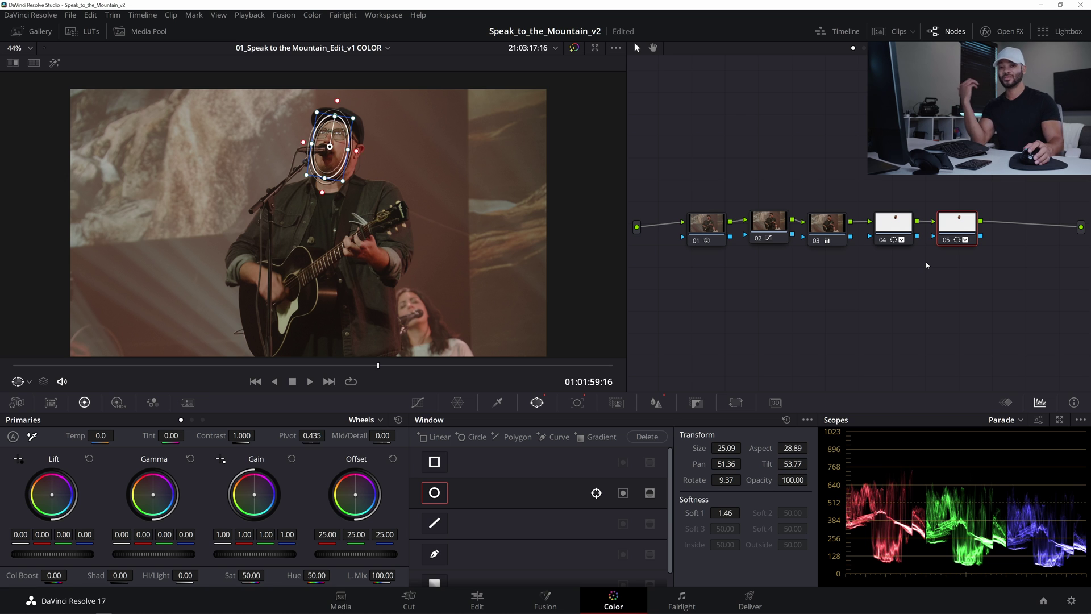
# Step: Check node 05's copied tracking data, and reset its sharpening radius and scaling to their defaults
pyautogui.click(577, 403)
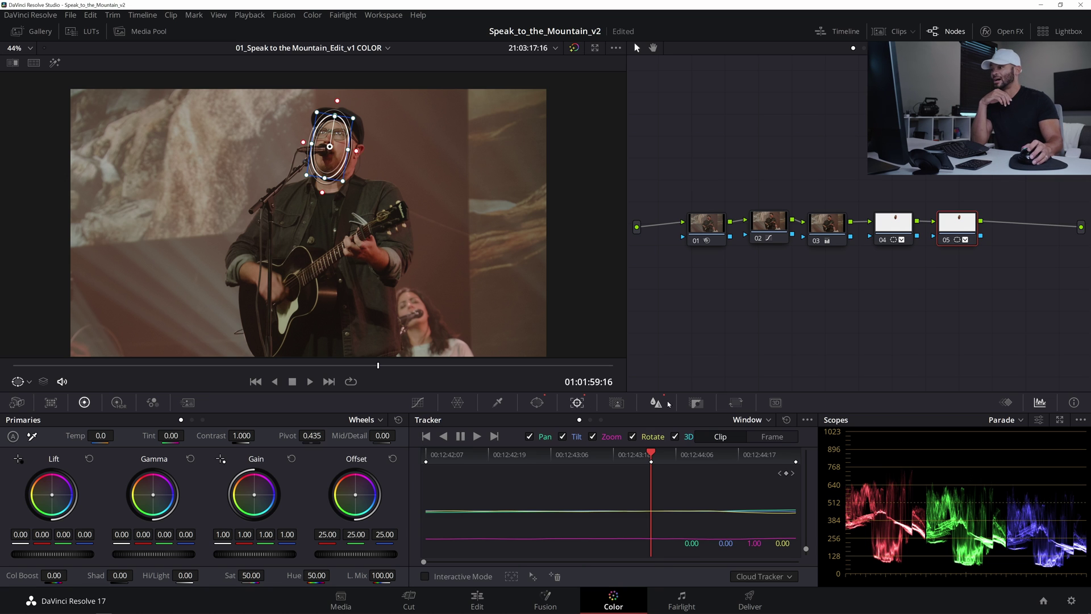
pyautogui.click(656, 403)
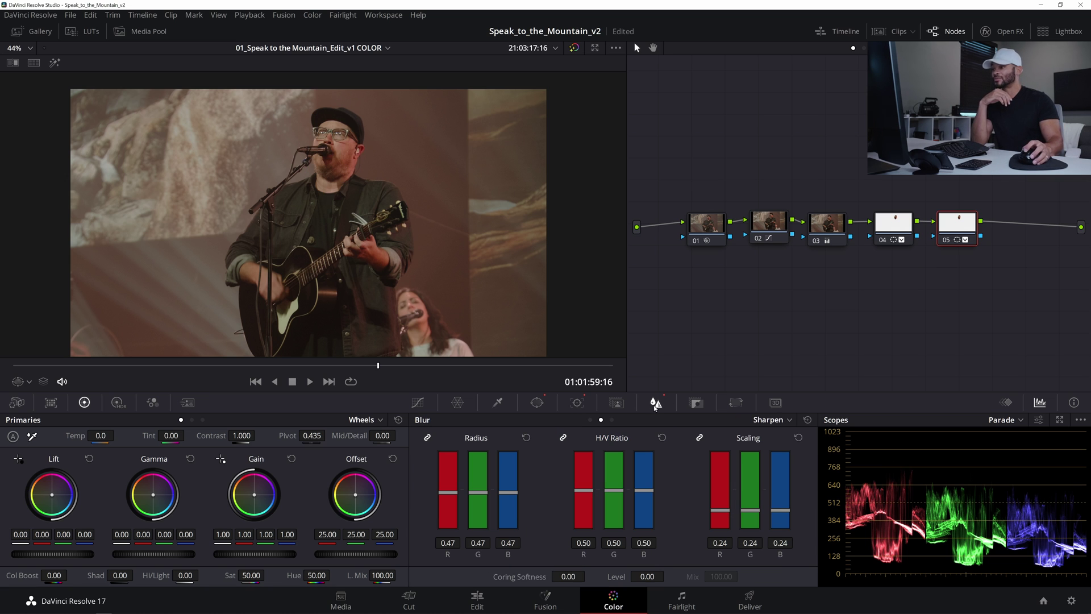
pyautogui.click(526, 437)
pyautogui.click(798, 437)
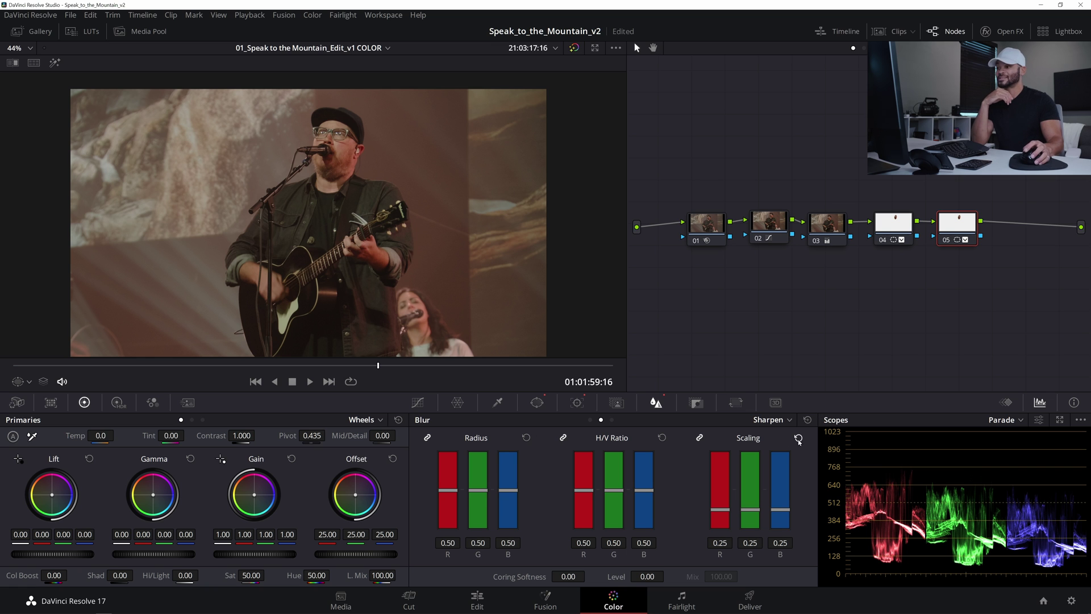
# Step: Try different linked scaling amounts on node 05's face sharpening and settle on 0.19
pyautogui.scroll(5, 323, 163)
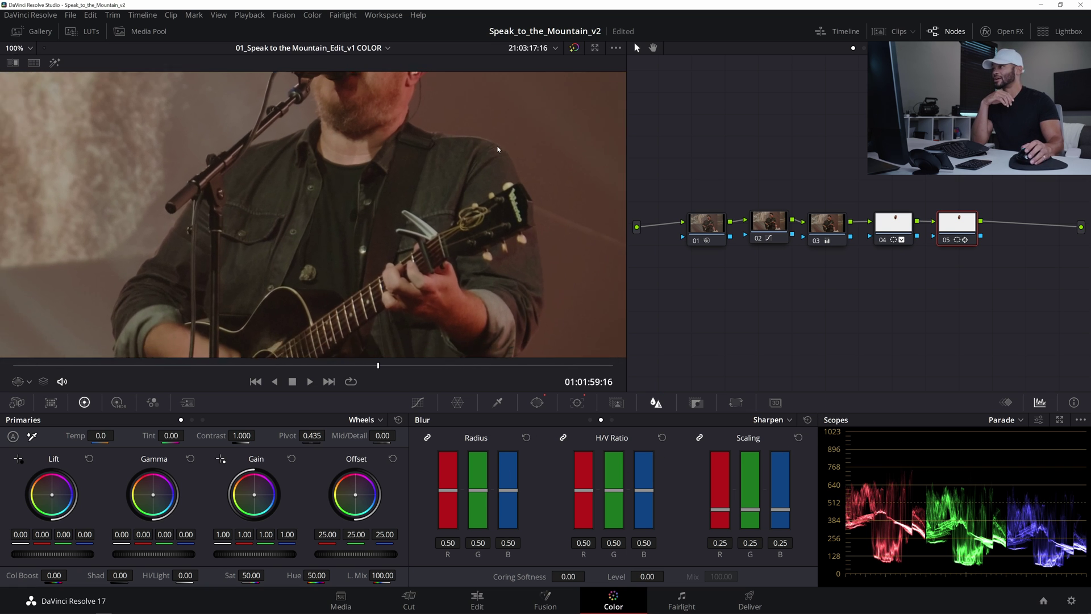
pyautogui.scroll(1, 412, 206)
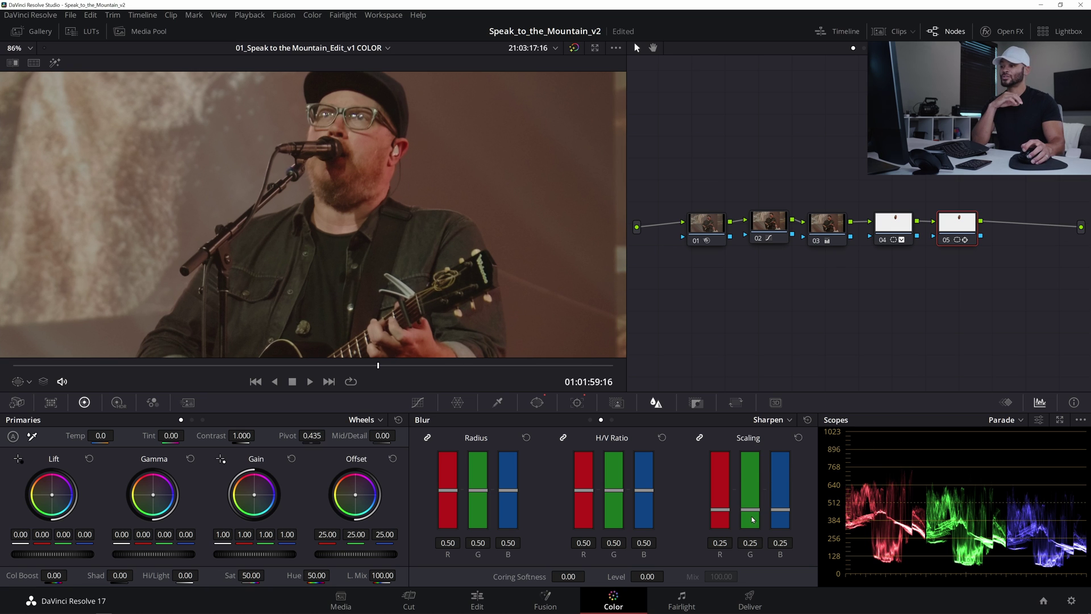
pyautogui.scroll(-5, 753, 520)
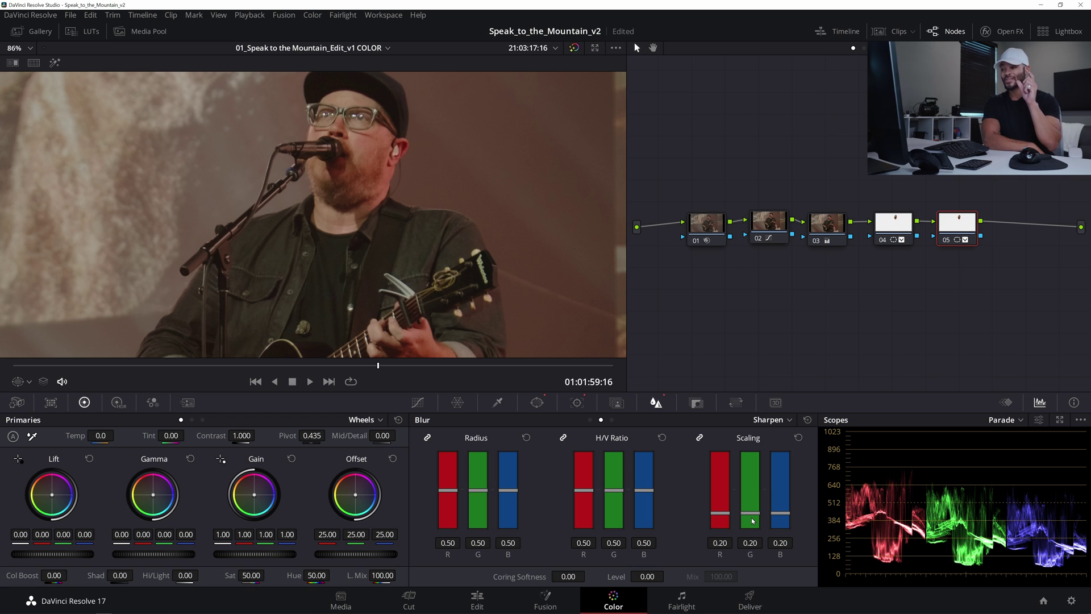
pyautogui.scroll(3, 753, 518)
pyautogui.scroll(10, 754, 509)
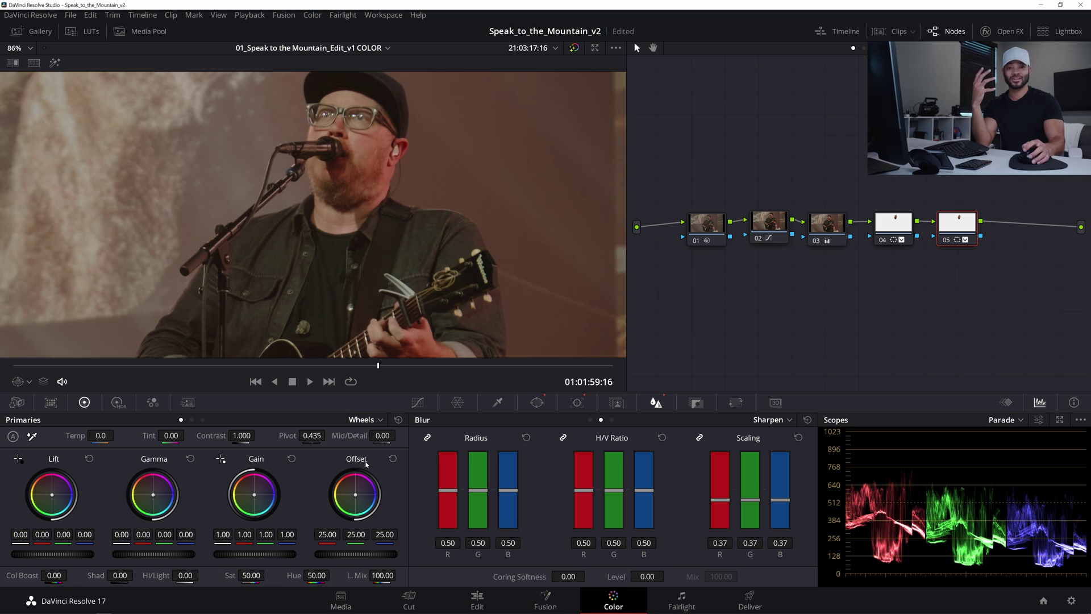
pyautogui.moveTo(761, 504); pyautogui.dragTo(755, 525)
pyautogui.scroll(2, 375, 327)
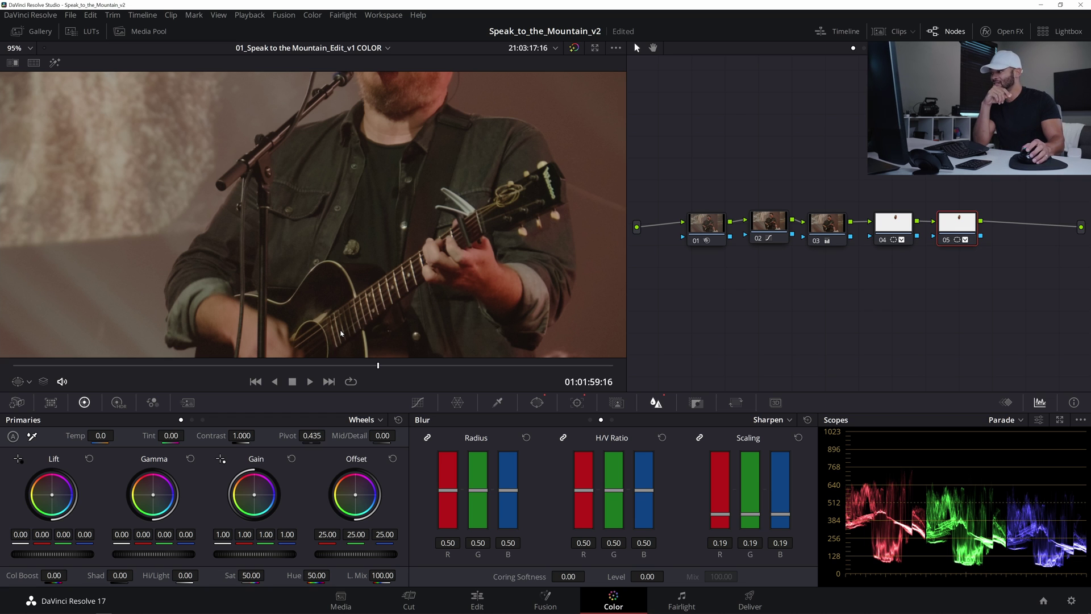
# Step: Set node 05's linked sharpening radius to 0.46 and check the face up close with the node off and on
pyautogui.scroll(2, 341, 333)
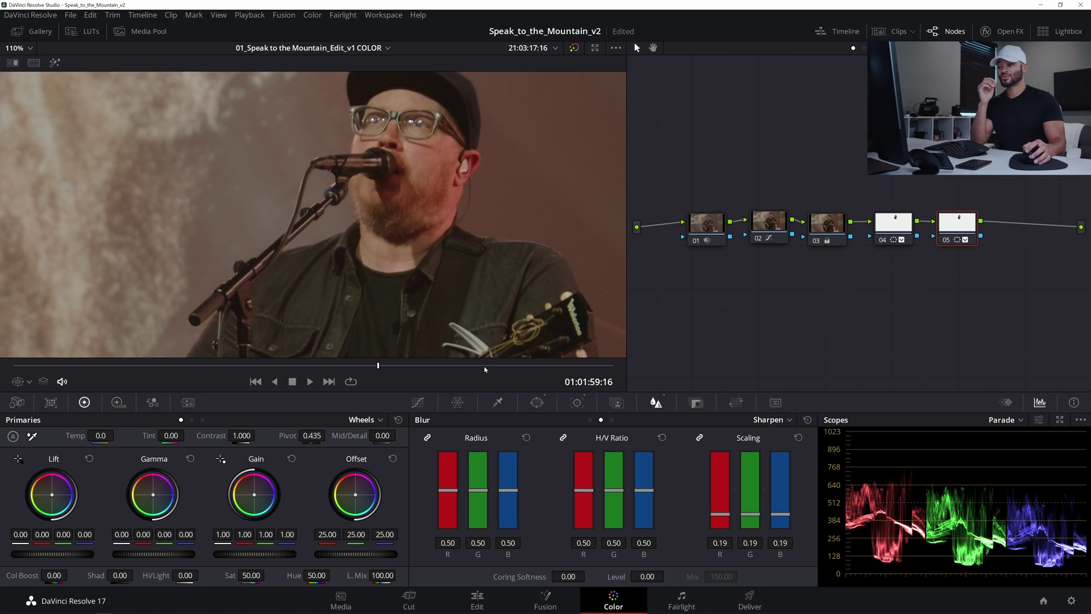
pyautogui.scroll(3, 432, 166)
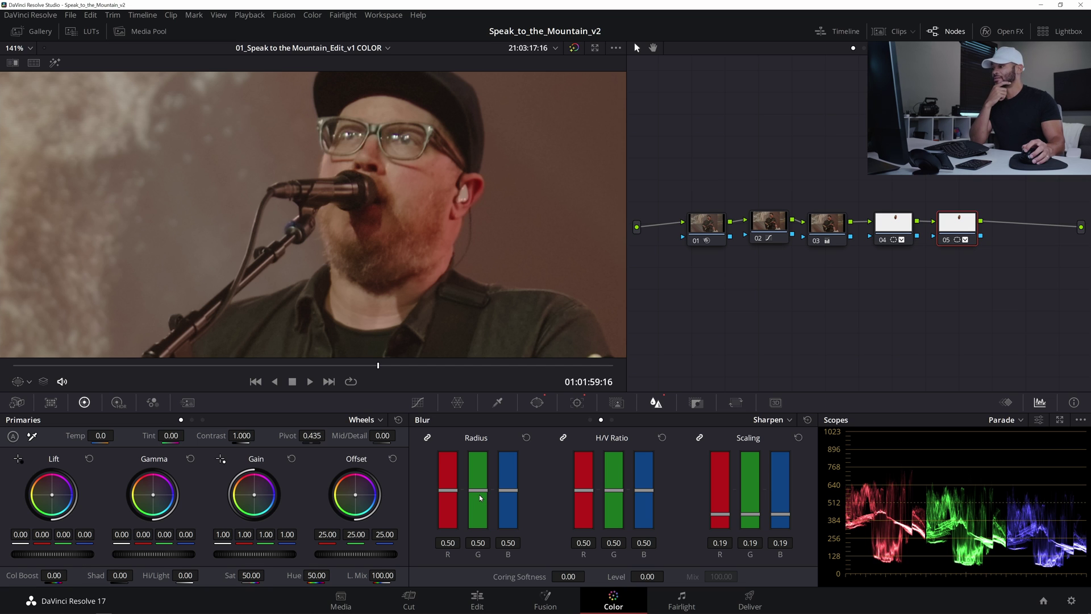
pyautogui.moveTo(479, 497); pyautogui.dragTo(480, 497)
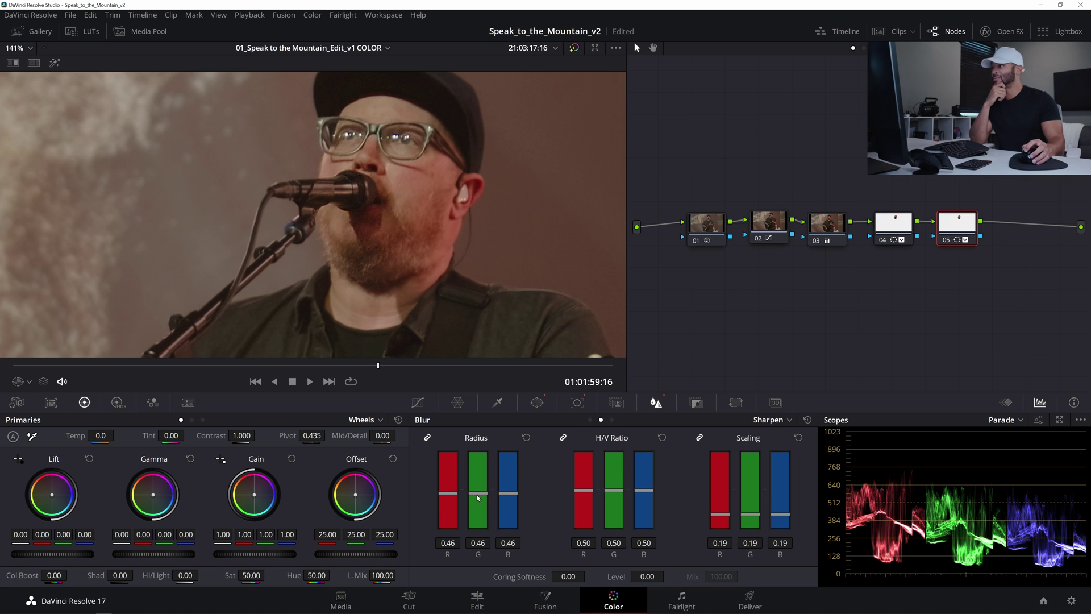
pyautogui.hotkey('ctrl', 'd')
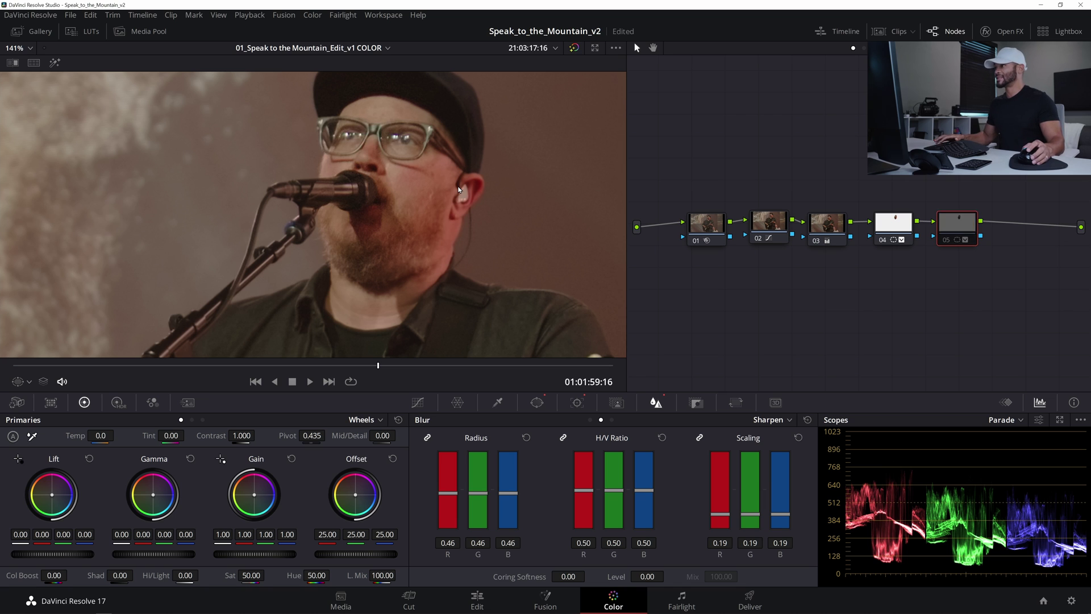
pyautogui.hotkey('ctrl', 'd')
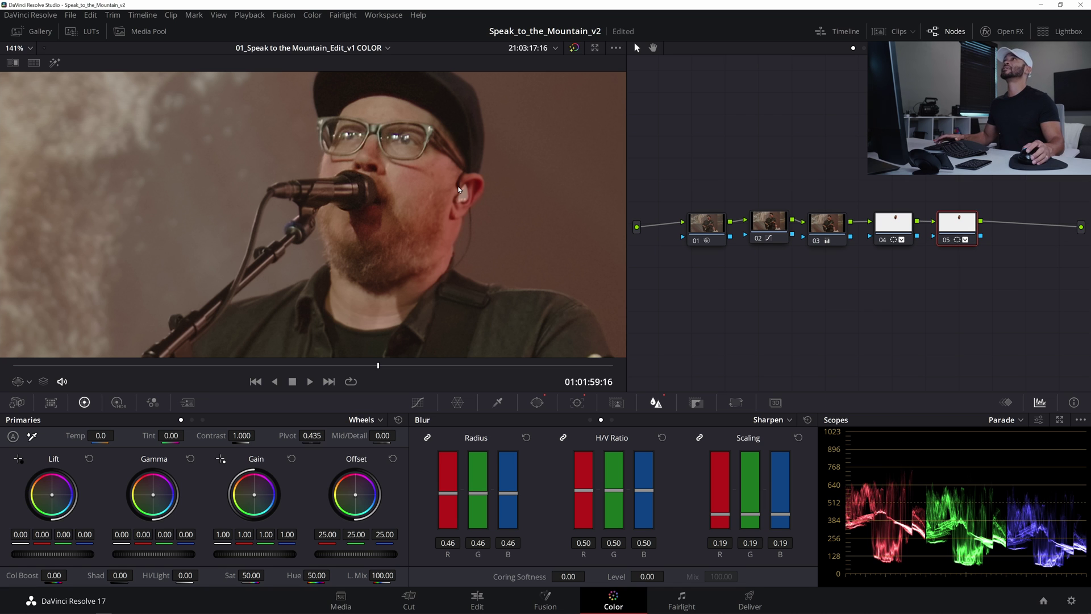
# Step: Compare the wider shot with node 05 off and on, and set its contrast to 1.084 and midtone detail to 8.00
pyautogui.scroll(-3, 461, 192)
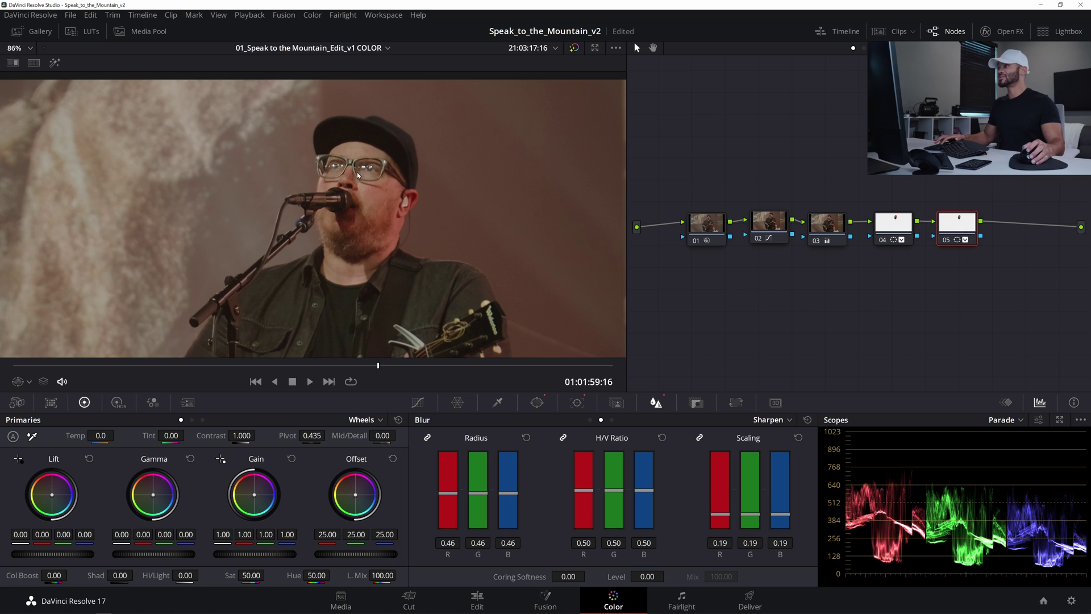
pyautogui.hotkey('ctrl', 'd')
pyautogui.hotkey('ctrl', 'd')
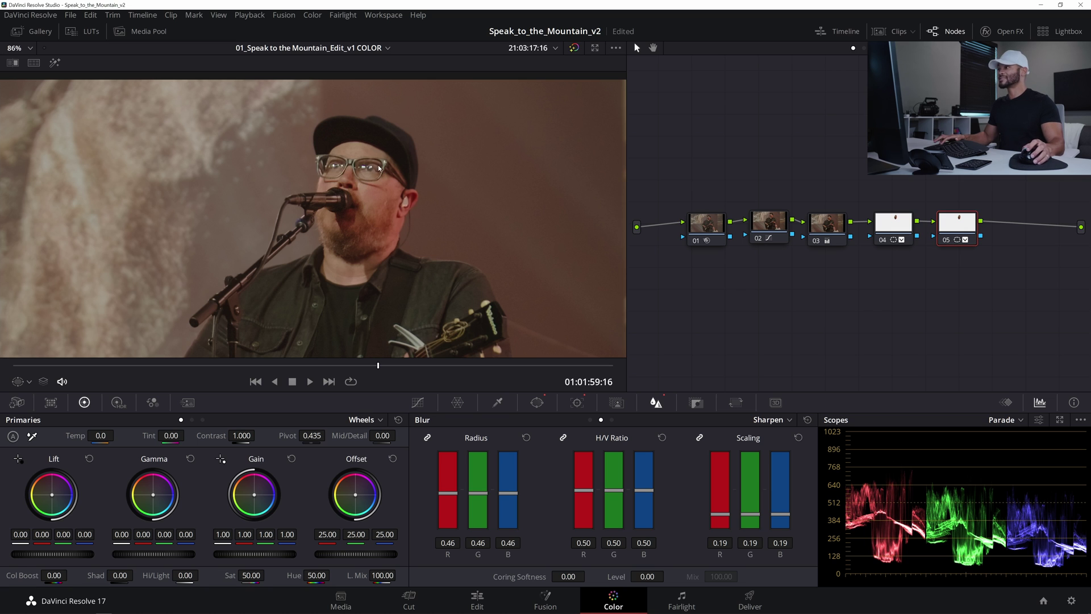
pyautogui.hotkey('ctrl', 'd')
pyautogui.hotkey('ctrl', 'd')
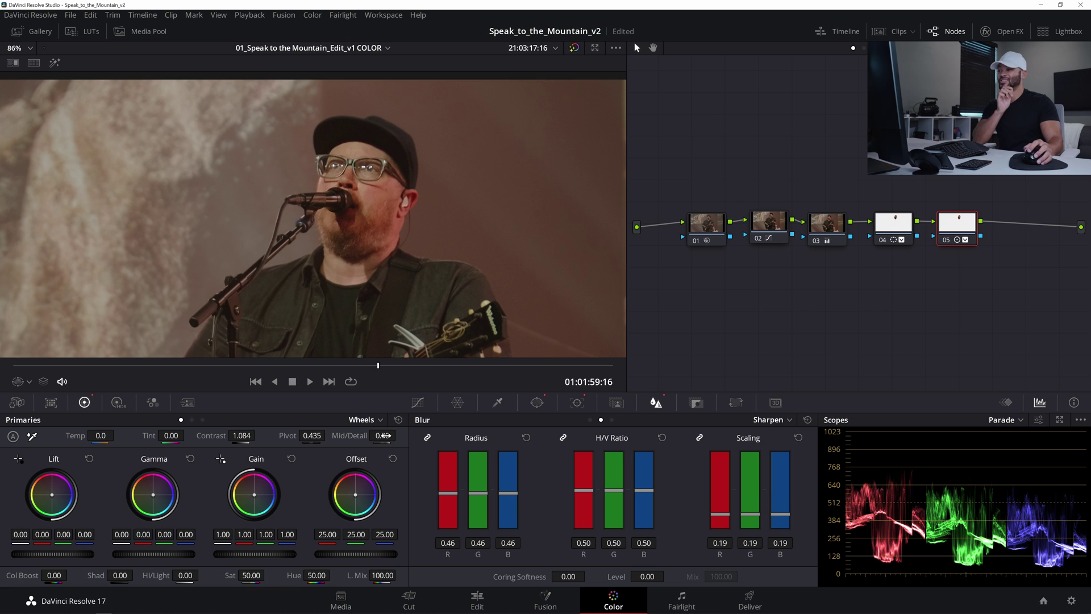
pyautogui.moveTo(382, 435); pyautogui.dragTo(402, 435)
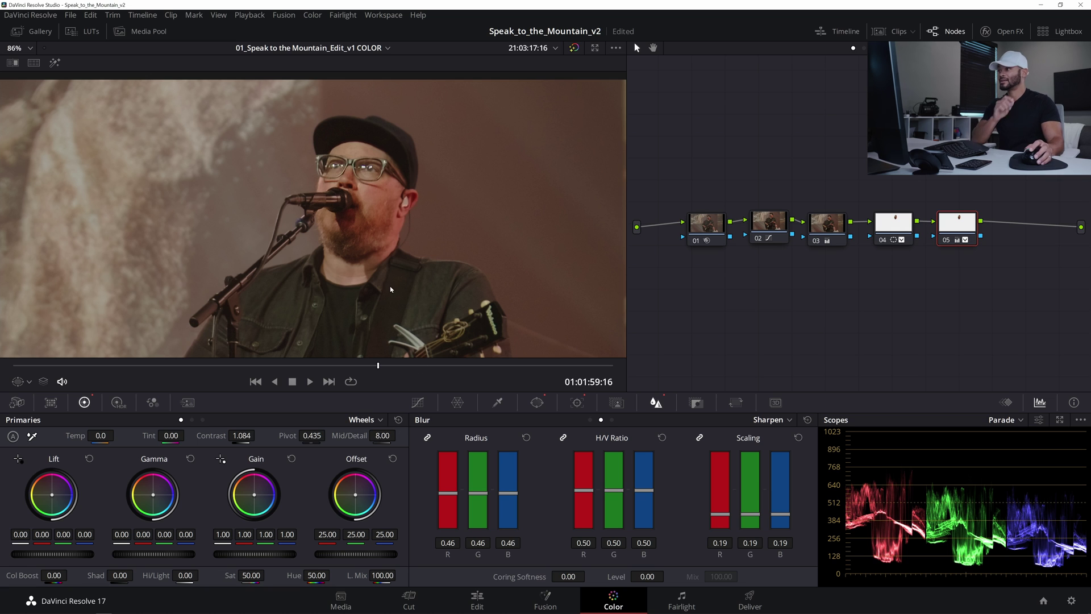
# Step: Review node 05's effect on the wider shot and check its face window tracking at the clip's start and end
pyautogui.scroll(-1, 390, 286)
pyautogui.scroll(-2, 410, 241)
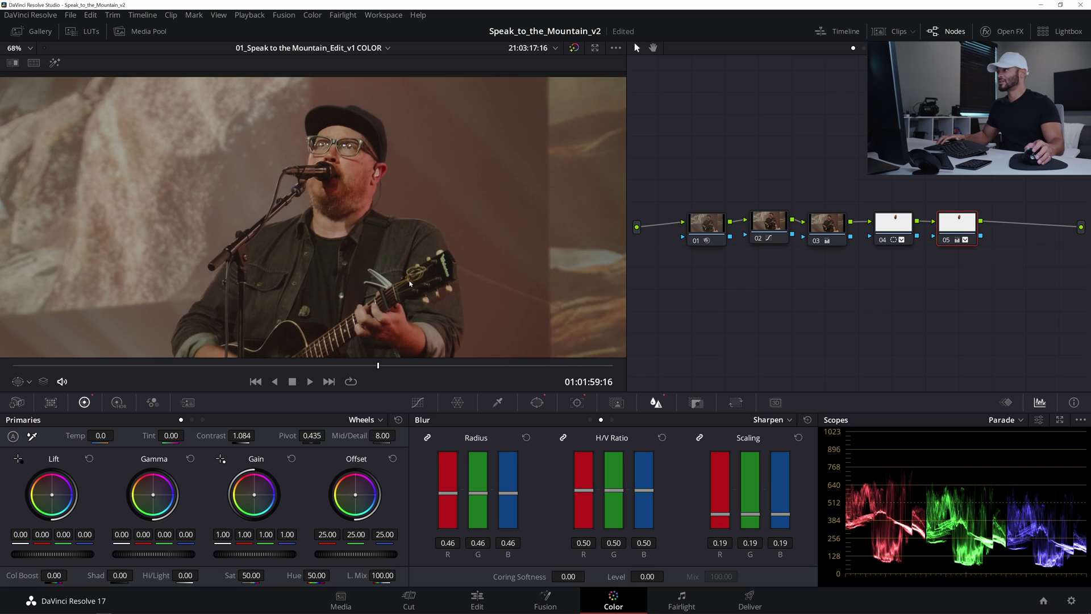
pyautogui.scroll(-2, 426, 267)
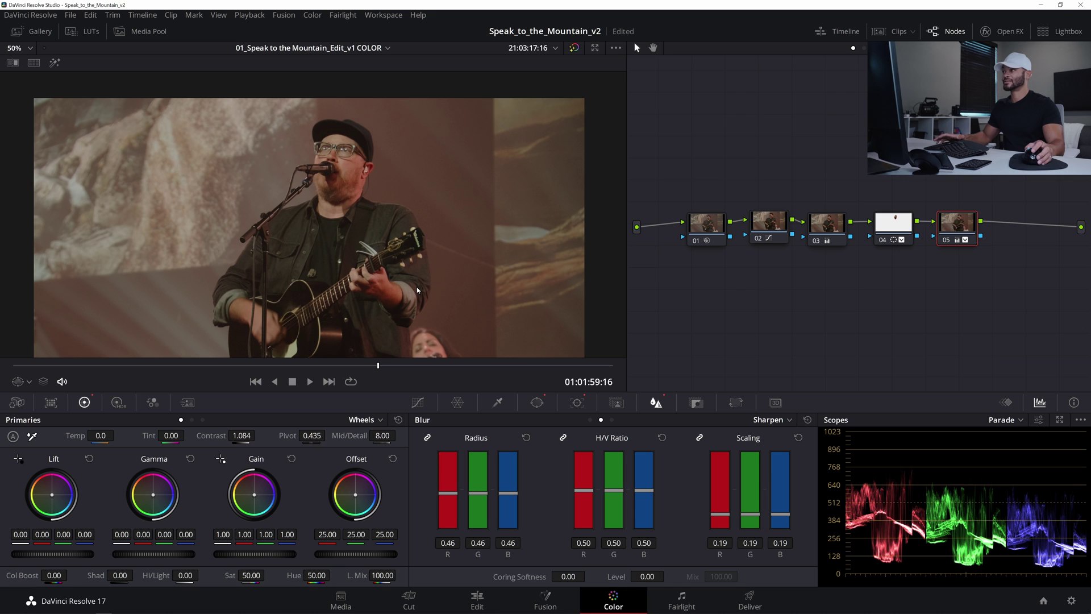
pyautogui.scroll(-1, 363, 278)
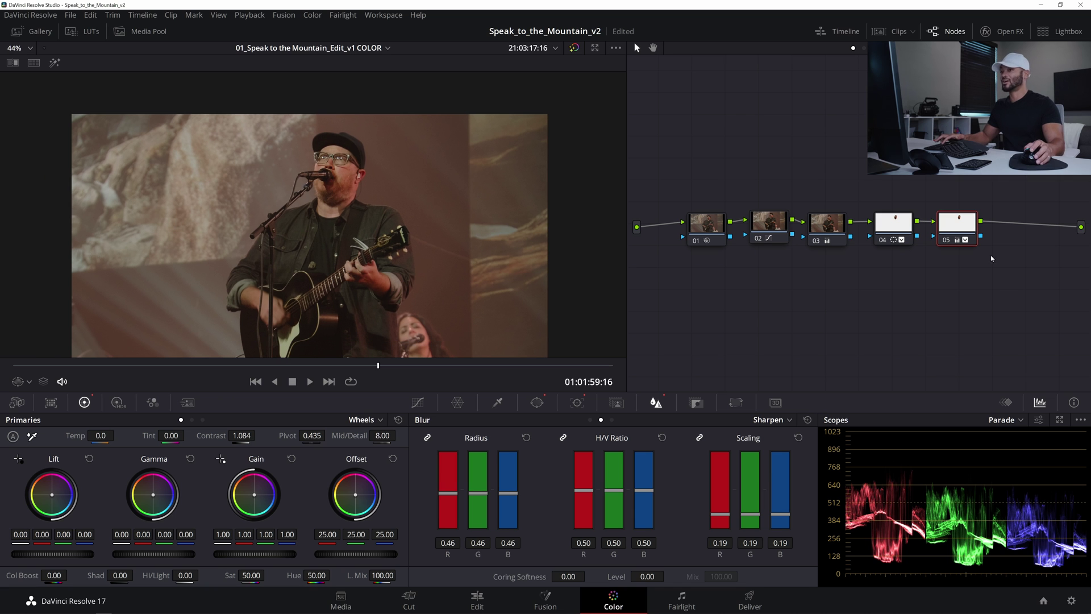
pyautogui.scroll(2, 224, 259)
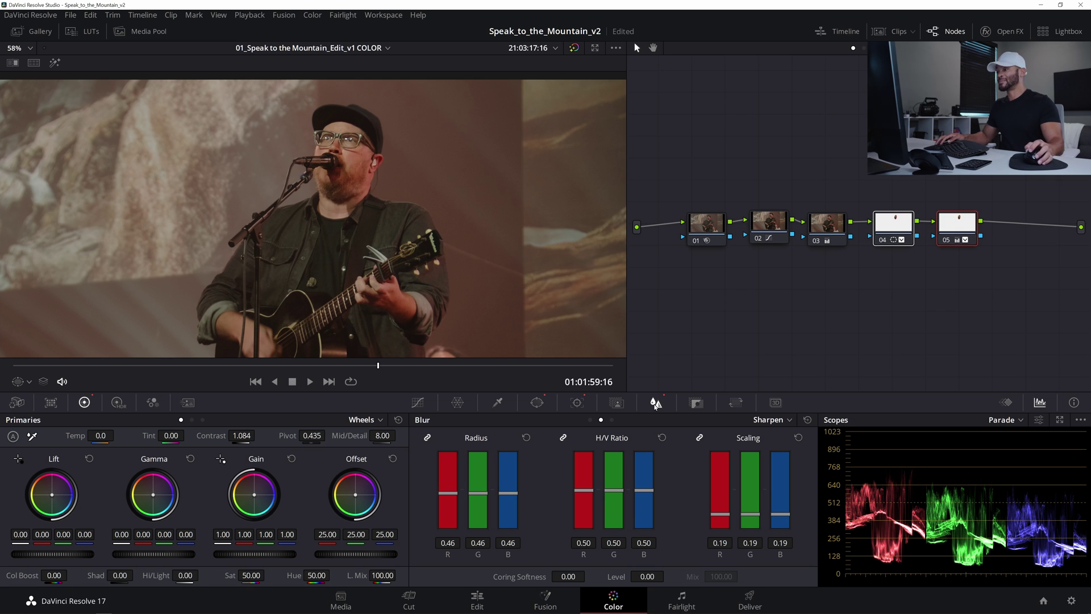
pyautogui.click(578, 403)
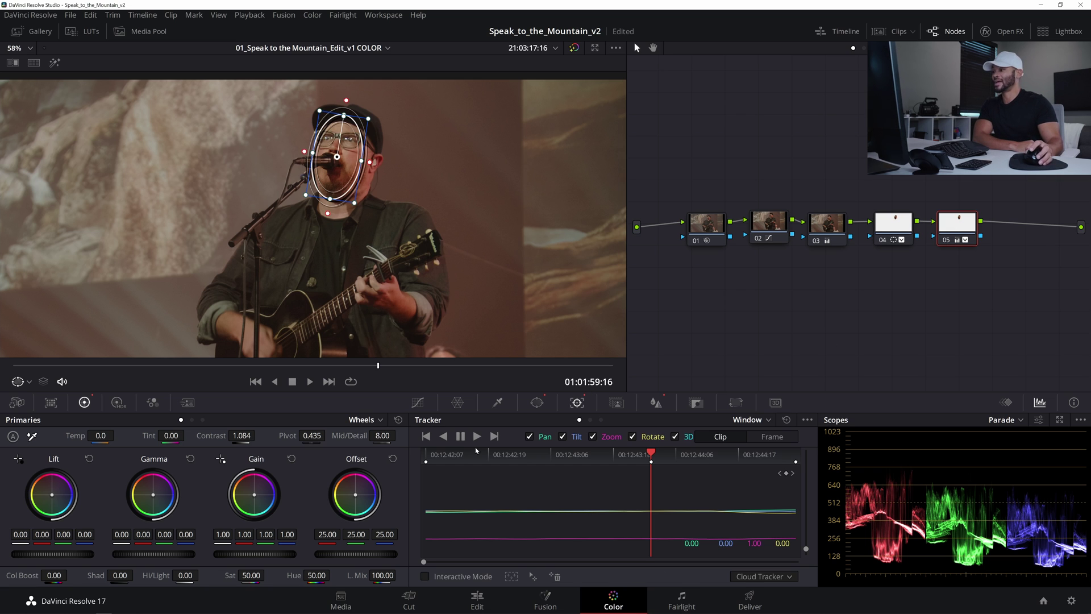
pyautogui.click(444, 435)
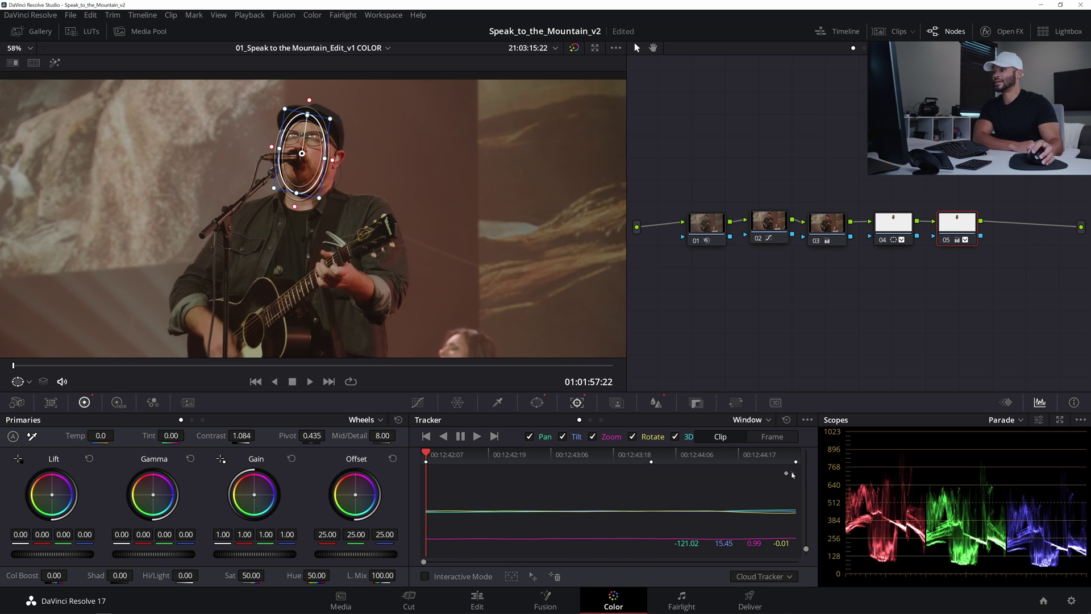
pyautogui.hotkey('ctrl', 't')
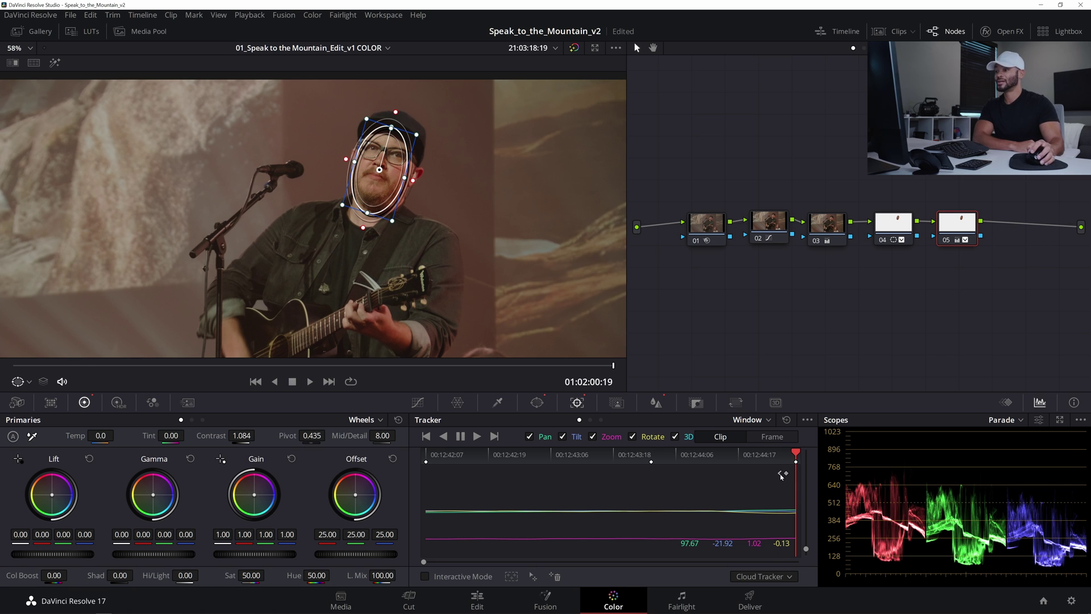
pyautogui.click(780, 474)
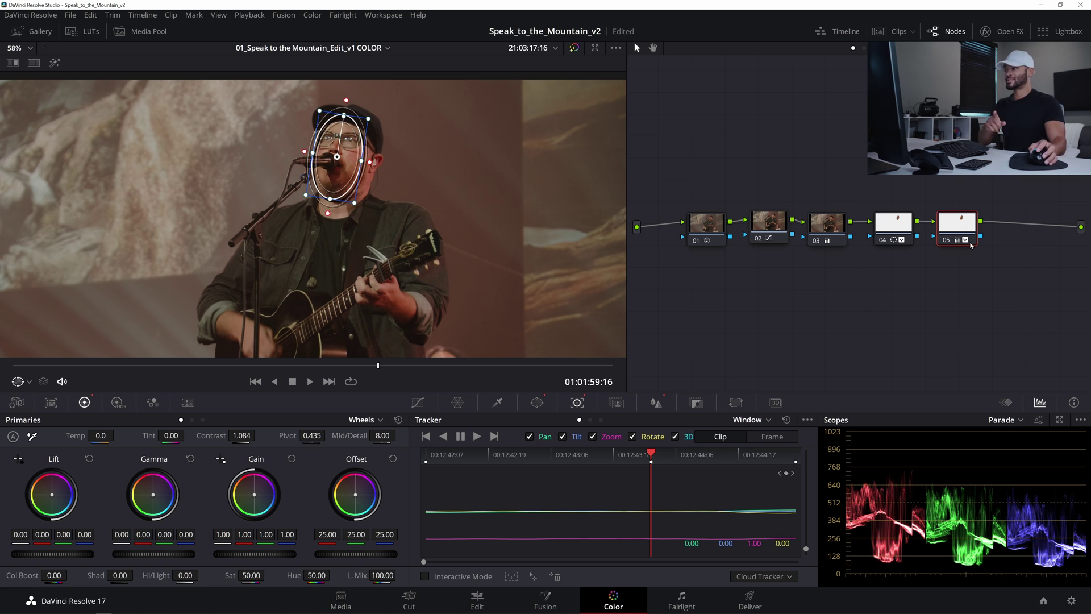
# Step: Add a serial node after node 05 and shape a circular window into a tall oval around the singer and guitar, size about 57, aspect about 30
pyautogui.hotkey('alt', 's')
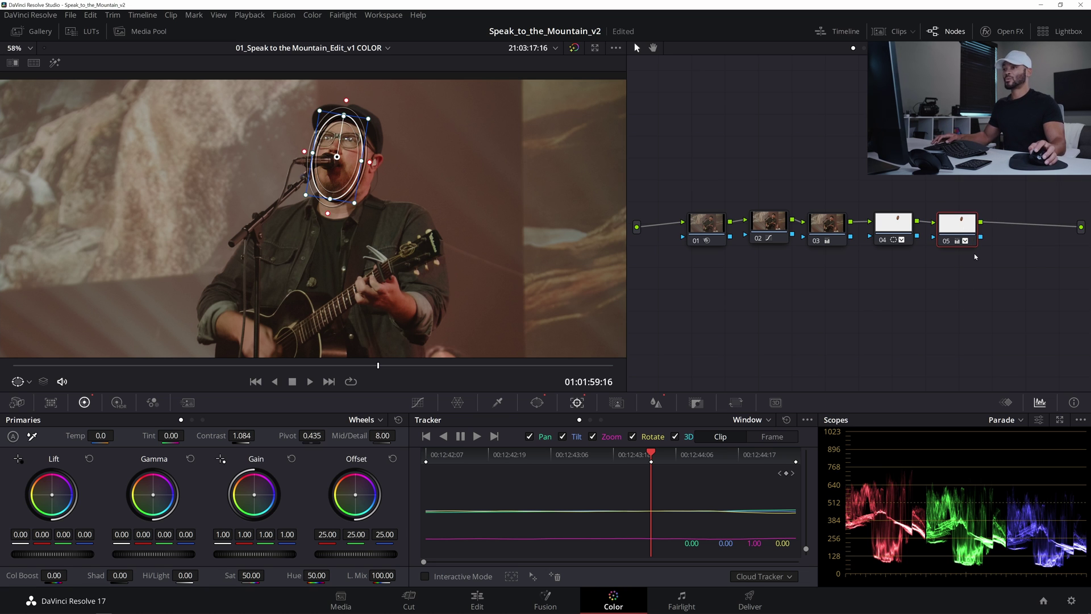
pyautogui.scroll(-2, 439, 228)
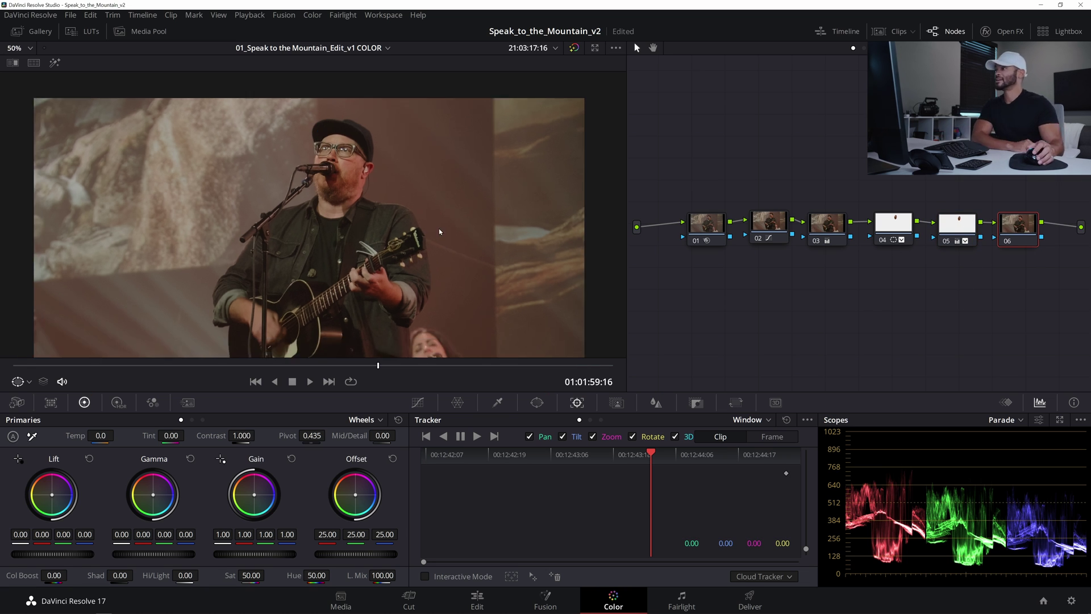
pyautogui.scroll(-2, 422, 220)
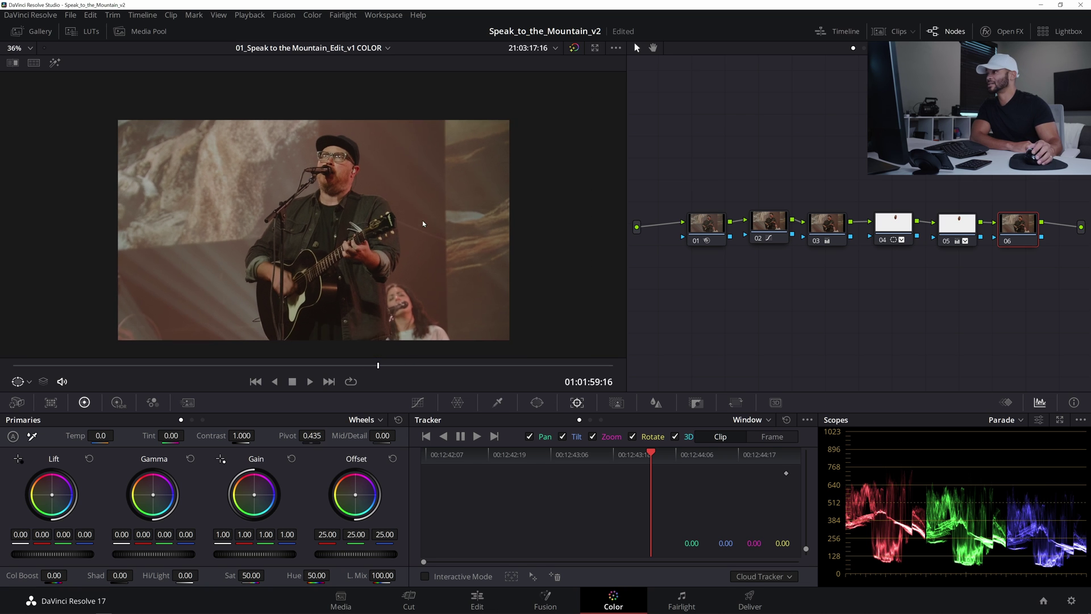
pyautogui.click(537, 402)
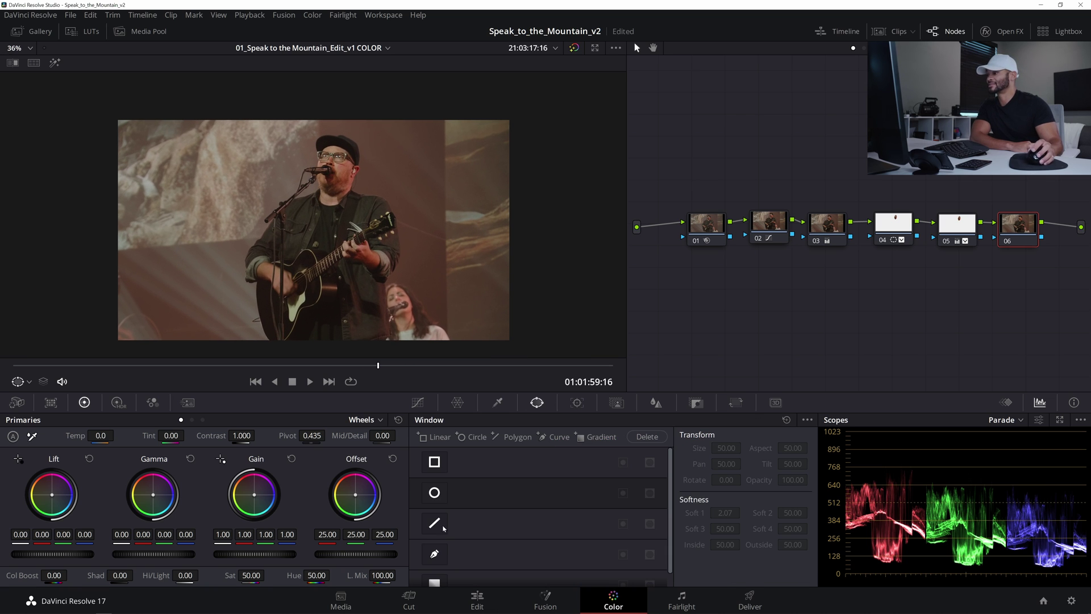
pyautogui.click(434, 493)
pyautogui.moveTo(321, 250); pyautogui.dragTo(344, 199)
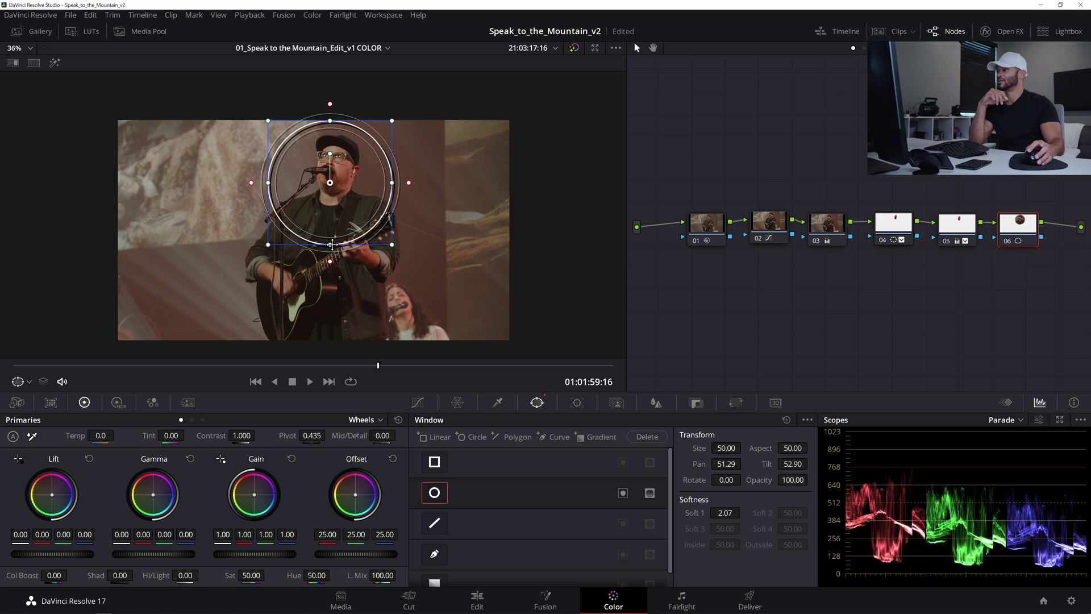
pyautogui.moveTo(330, 244); pyautogui.dragTo(341, 341)
pyautogui.moveTo(348, 137); pyautogui.dragTo(345, 207)
pyautogui.moveTo(392, 252); pyautogui.dragTo(418, 266)
# Step: Inspect node 06's oval window with the highlight view on, set its softness to 5.19, and turn the highlight off
pyautogui.scroll(-1, 373, 242)
pyautogui.hotkey('shift', 'h')
pyautogui.scroll(5, 432, 266)
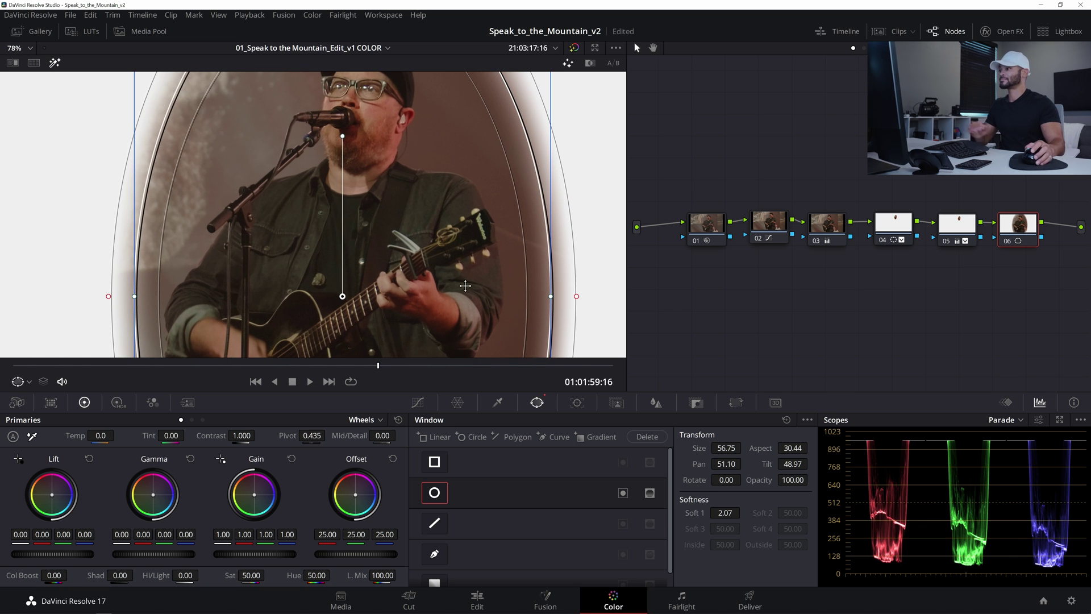
pyautogui.scroll(-1, 466, 287)
pyautogui.scroll(-1, 466, 287)
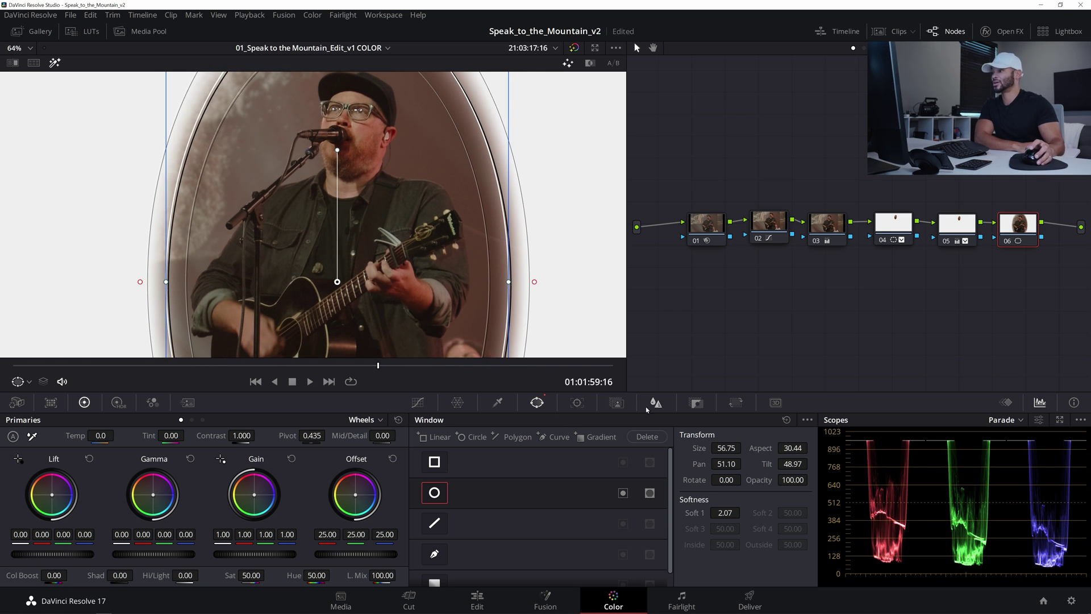
pyautogui.moveTo(725, 513); pyautogui.dragTo(756, 513)
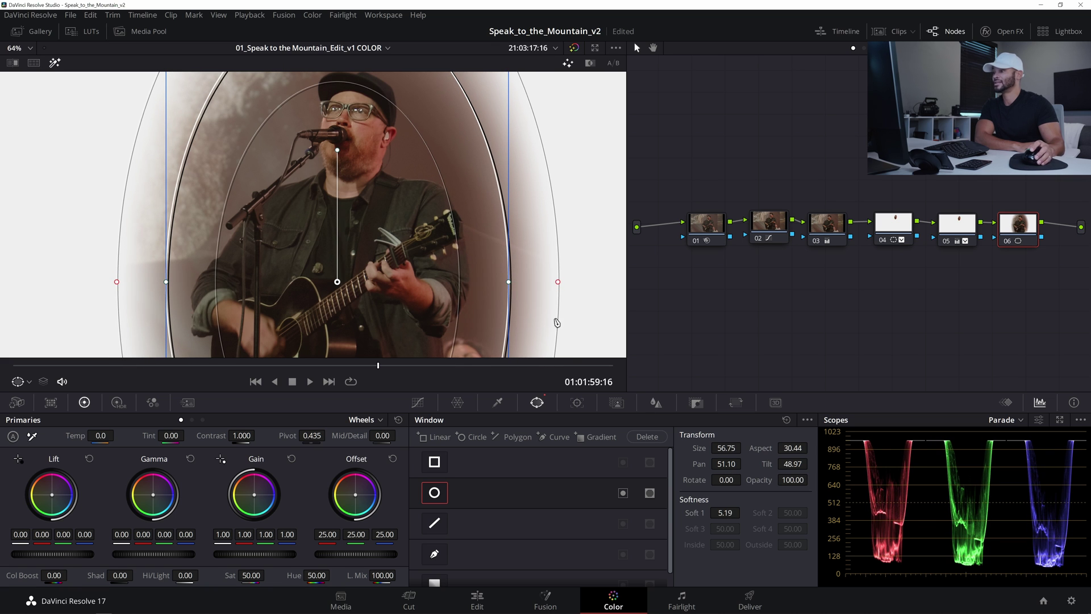
pyautogui.click(54, 63)
pyautogui.scroll(-2, 464, 295)
pyautogui.scroll(-1, 464, 295)
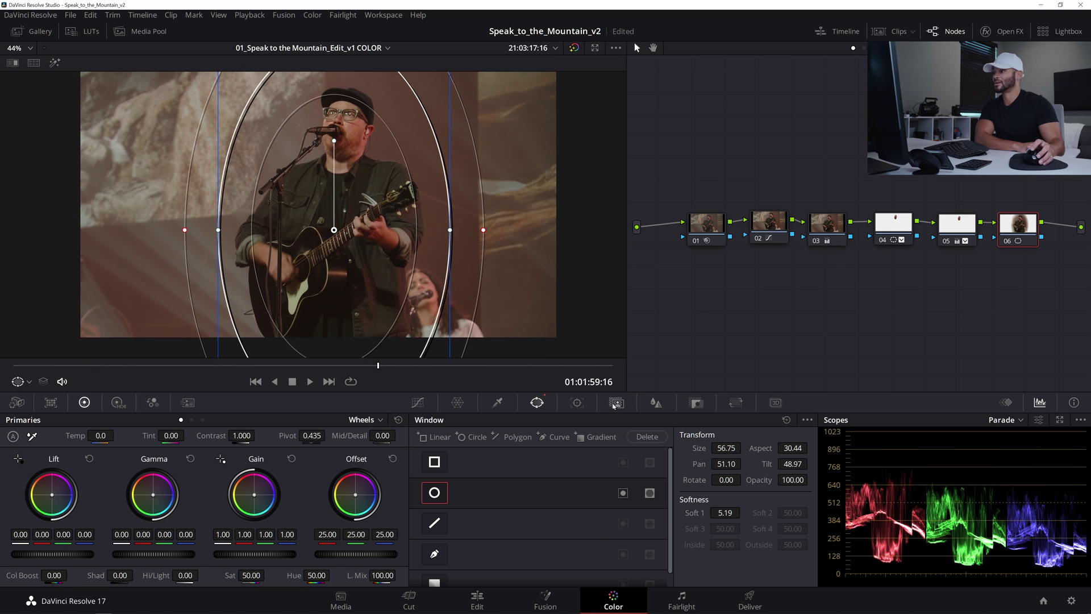
# Step: Sharpen node 06 with linked scaling of 0.22 and linked radius of 0.48
pyautogui.click(658, 403)
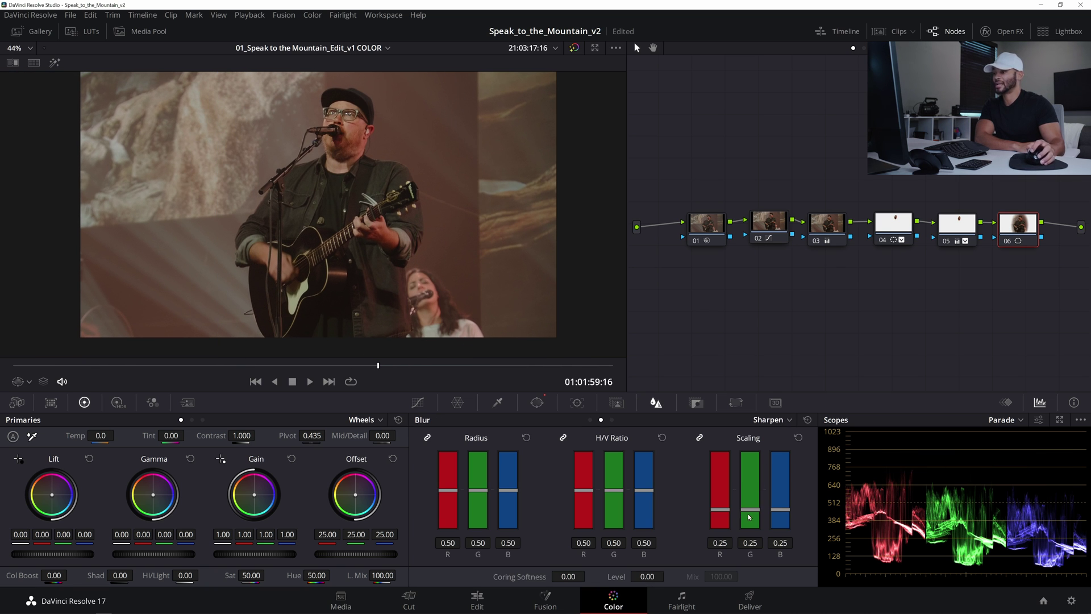
pyautogui.moveTo(751, 517); pyautogui.dragTo(756, 521)
pyautogui.scroll(2, 334, 200)
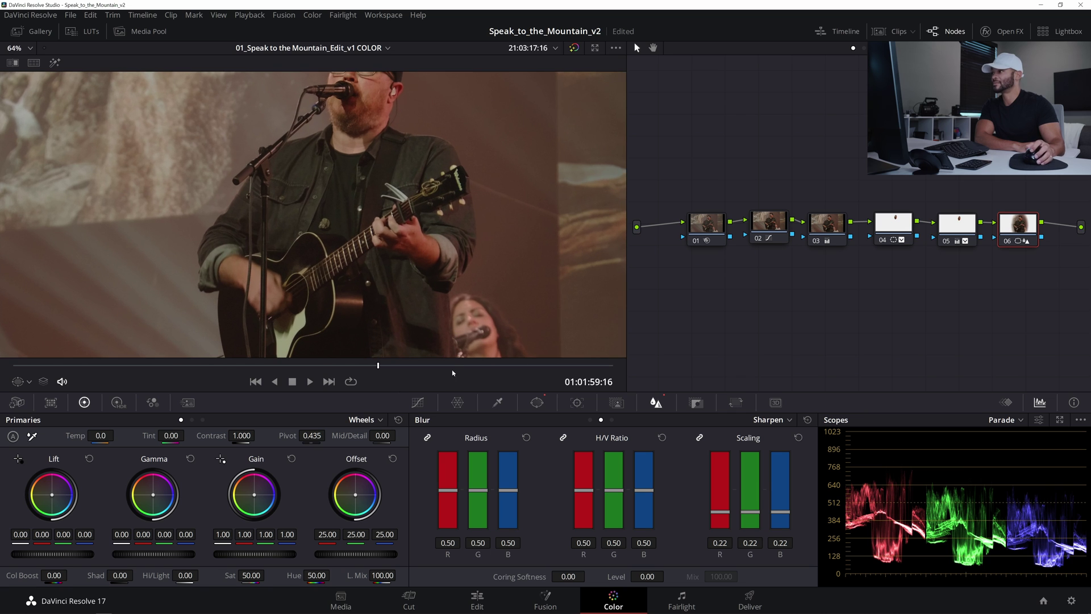
pyautogui.moveTo(479, 495); pyautogui.dragTo(479, 496)
pyautogui.scroll(1, 441, 230)
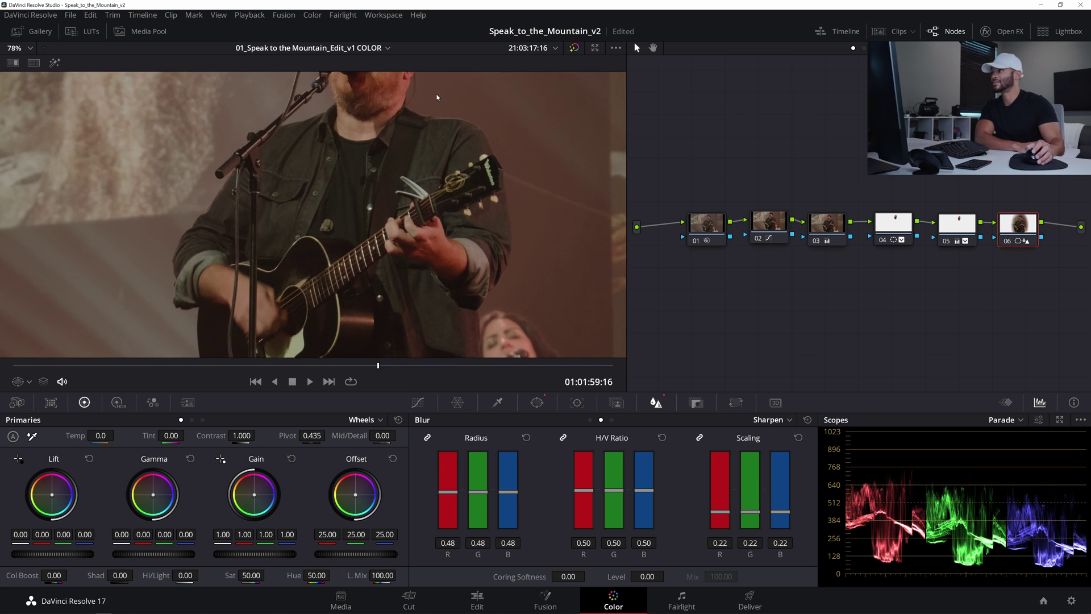
# Step: Compare the image with node 06 off and on, examining the jacket, guitar and face at several magnifications
pyautogui.scroll(2, 438, 221)
pyautogui.hotkey('ctrl', 'd')
pyautogui.hotkey('ctrl', 'd')
pyautogui.hotkey('ctrl', 'd')
pyautogui.hotkey('ctrl', 'd')
pyautogui.hotkey('ctrl', 'd')
pyautogui.hotkey('ctrl', 'd')
pyautogui.hotkey('ctrl', 'd')
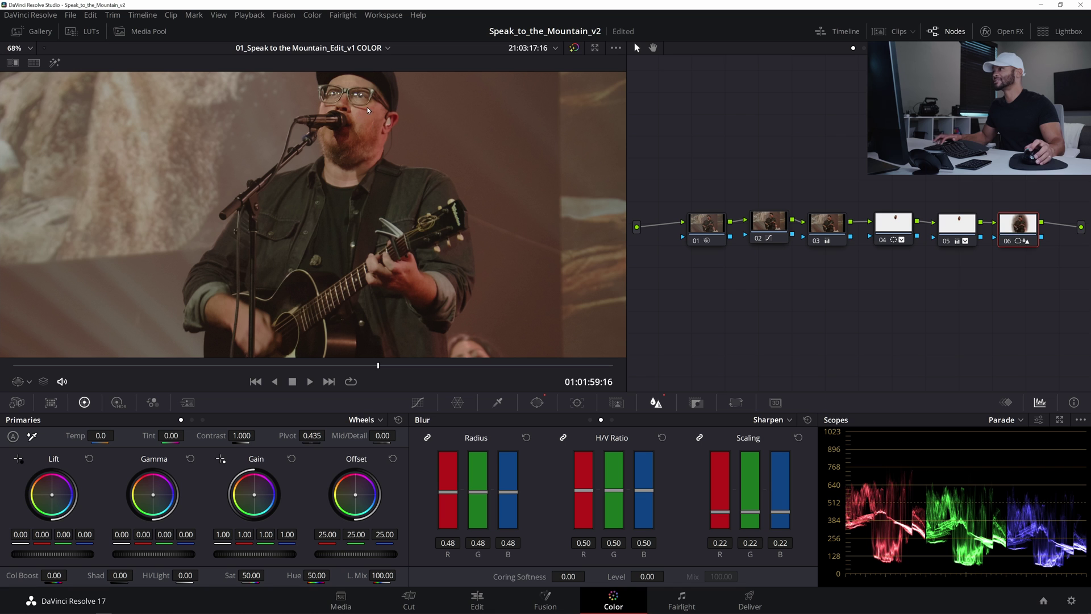
pyautogui.hotkey('ctrl', 'd')
pyautogui.hotkey('ctrl', 'd')
pyautogui.hotkey('ctrl', 'd')
pyautogui.scroll(3, 360, 199)
pyautogui.scroll(2, 359, 199)
pyautogui.hotkey('ctrl', 'd')
pyautogui.hotkey('ctrl', 'd')
pyautogui.hotkey('ctrl', 'd')
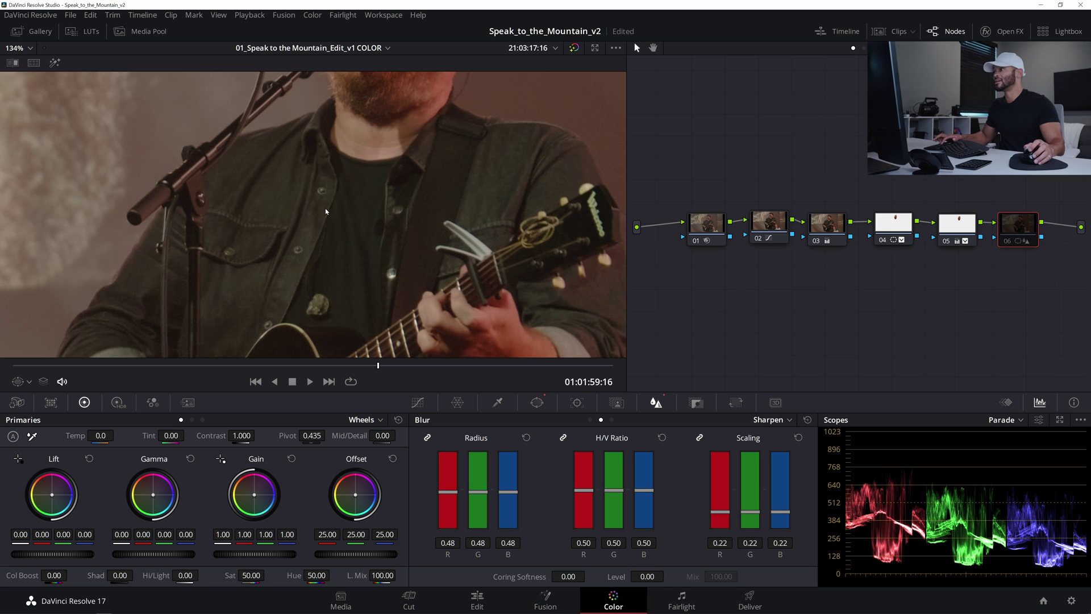
pyautogui.hotkey('ctrl', 'd')
pyautogui.scroll(3, 329, 200)
pyautogui.hotkey('ctrl', 'd')
pyautogui.hotkey('ctrl', 'd')
pyautogui.hotkey('ctrl', 'd')
pyautogui.hotkey('ctrl', 'd')
pyautogui.moveTo(448, 207); pyautogui.dragTo(441, 347)
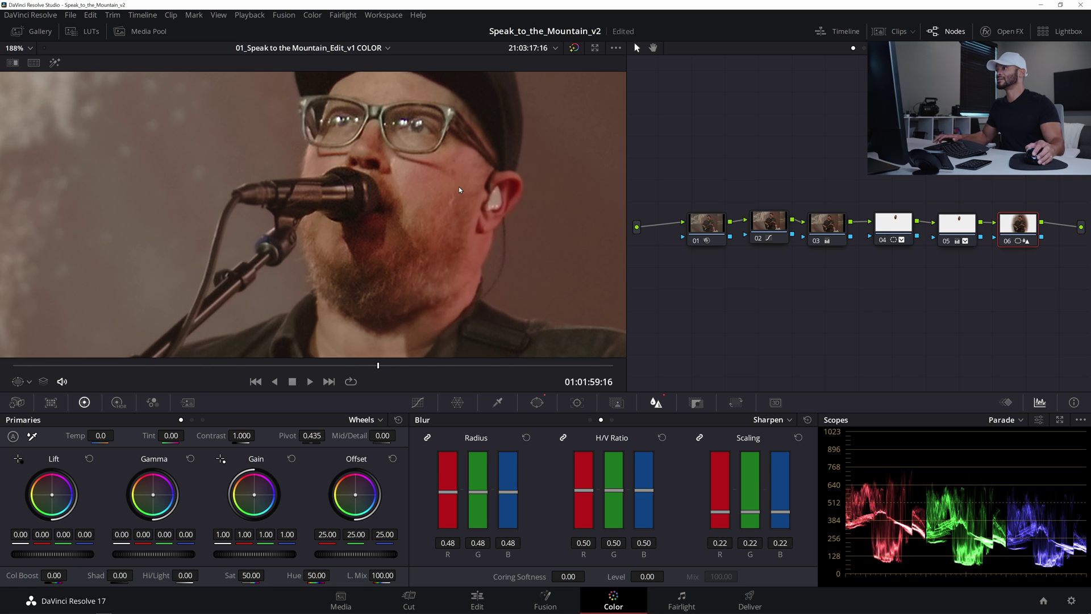
pyautogui.scroll(-5, 458, 187)
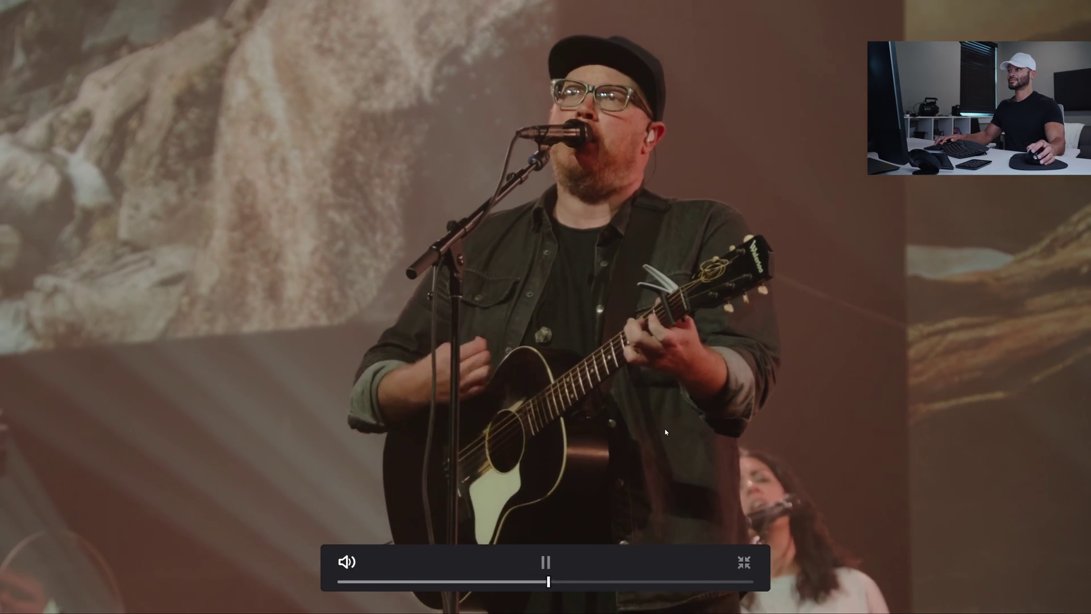
# Step: Pause full-screen playback, go back to an earlier frame, and compare the shot with the whole grade bypassed and enabled
pyautogui.click(545, 563)
pyautogui.click(524, 582)
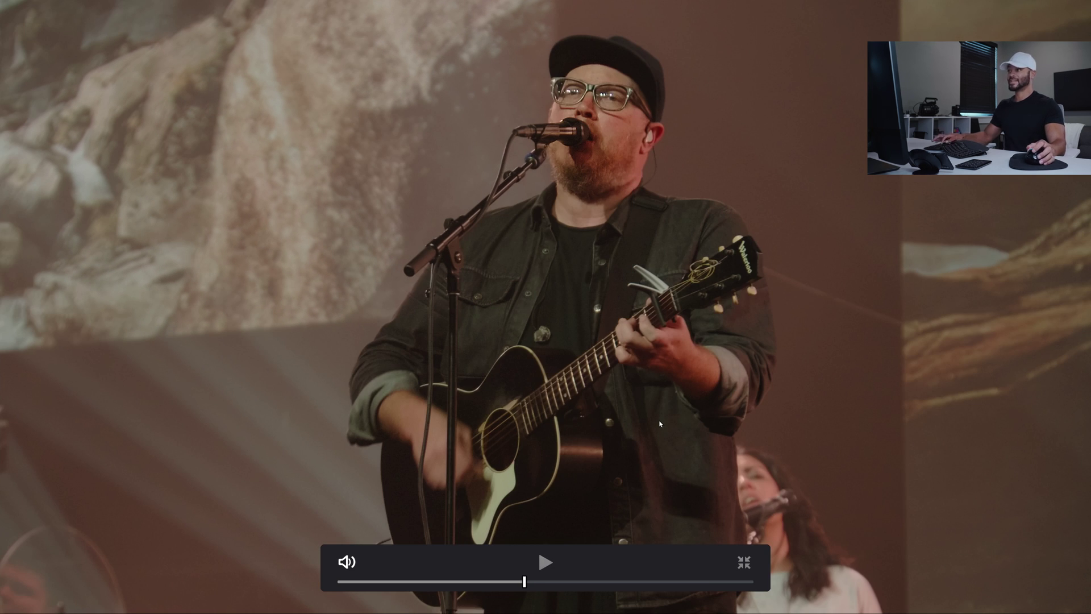
pyautogui.hotkey('shift', 'd')
pyautogui.hotkey('shift', 'd')
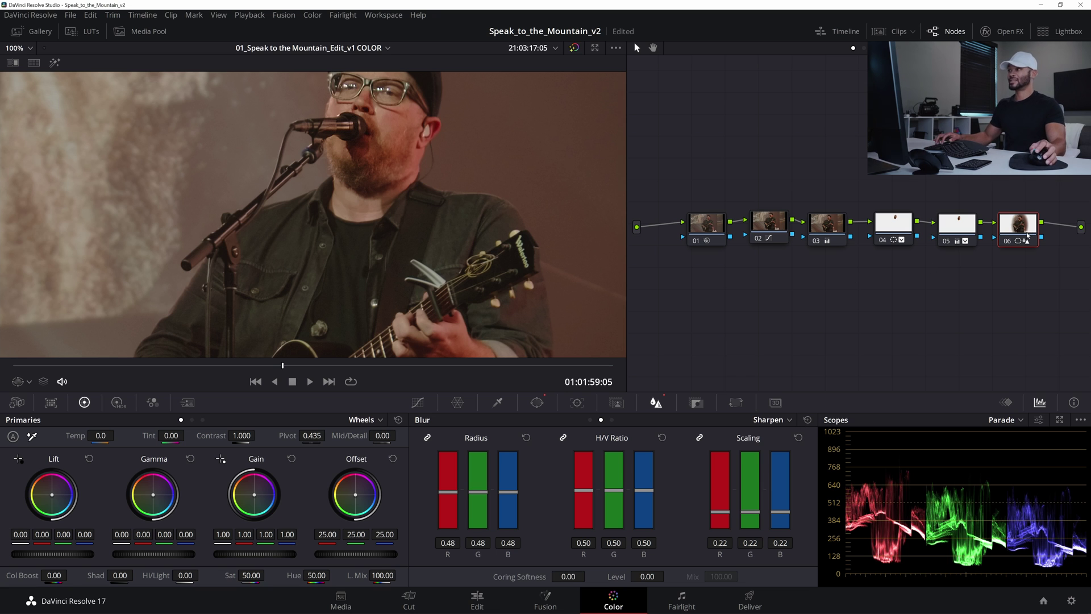
# Step: Shape node 06's custom curve by slightly raising the upper midtones and anchoring the shadows with a lower point
pyautogui.scroll(-5, 380, 268)
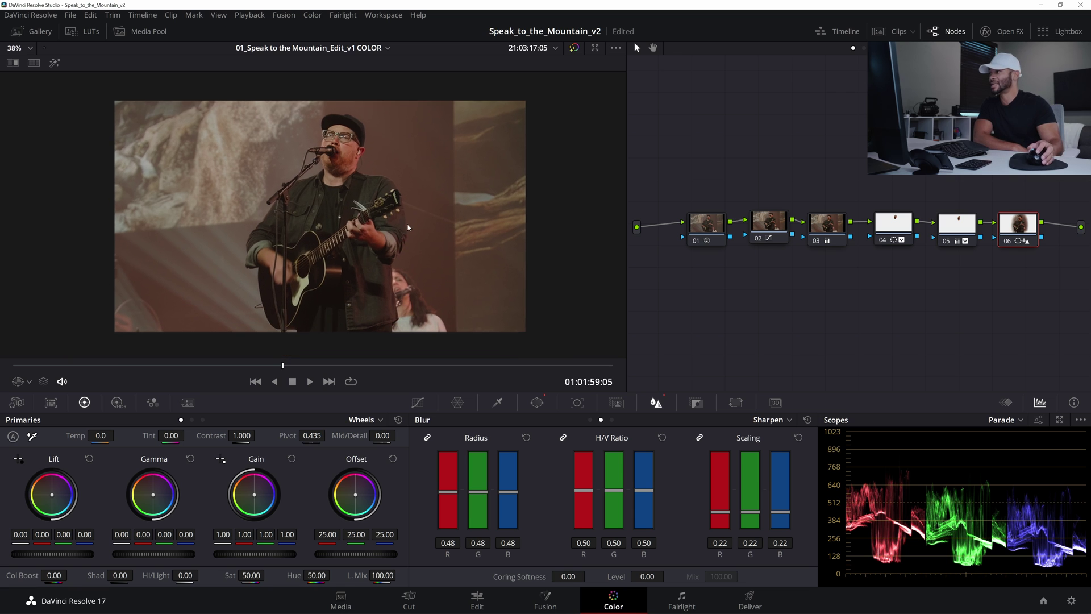
pyautogui.click(417, 403)
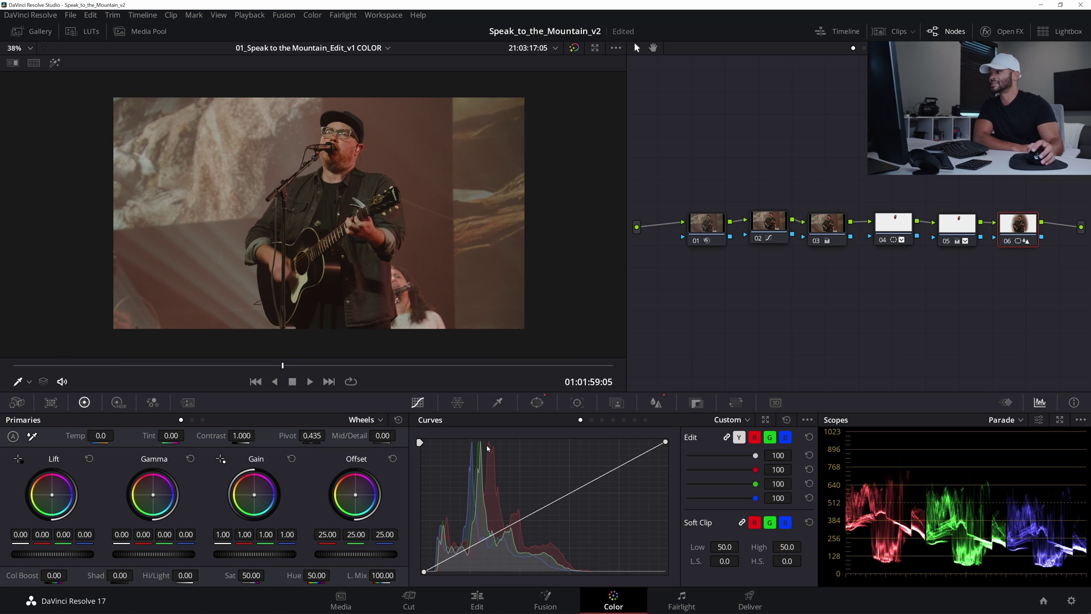
pyautogui.click(565, 494)
pyautogui.moveTo(565, 494); pyautogui.dragTo(567, 490)
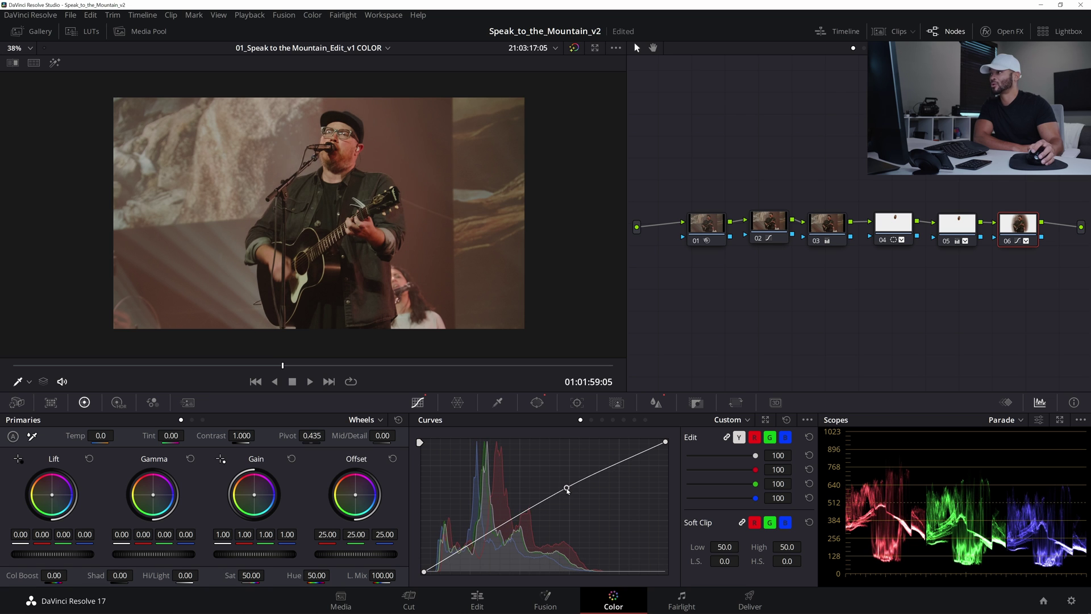
pyautogui.moveTo(443, 561); pyautogui.dragTo(445, 565)
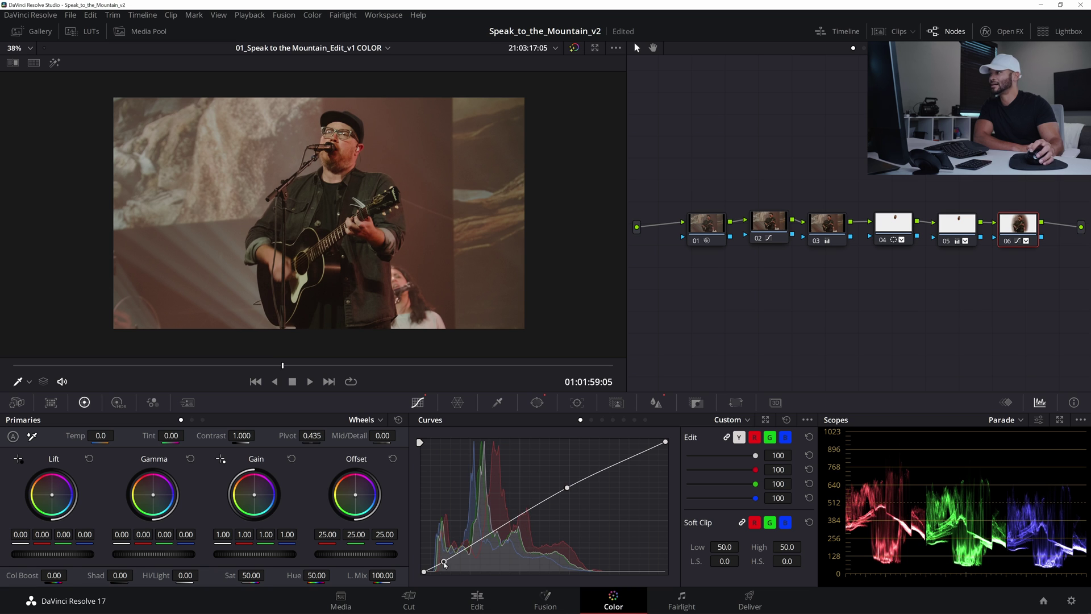
pyautogui.moveTo(444, 562); pyautogui.dragTo(441, 564)
pyautogui.moveTo(568, 489); pyautogui.dragTo(568, 487)
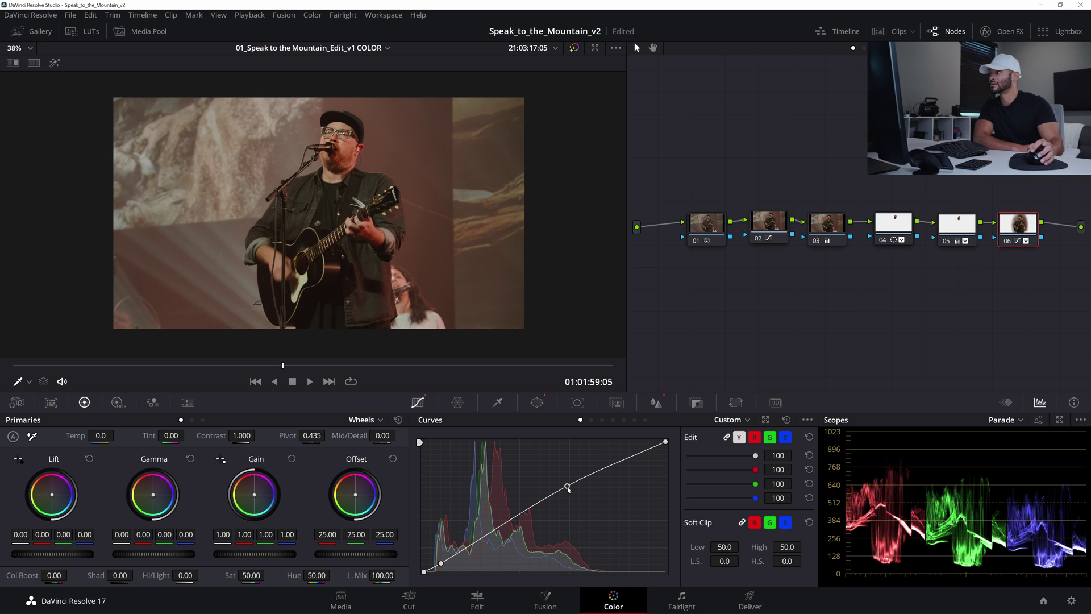
pyautogui.moveTo(568, 488); pyautogui.dragTo(566, 487)
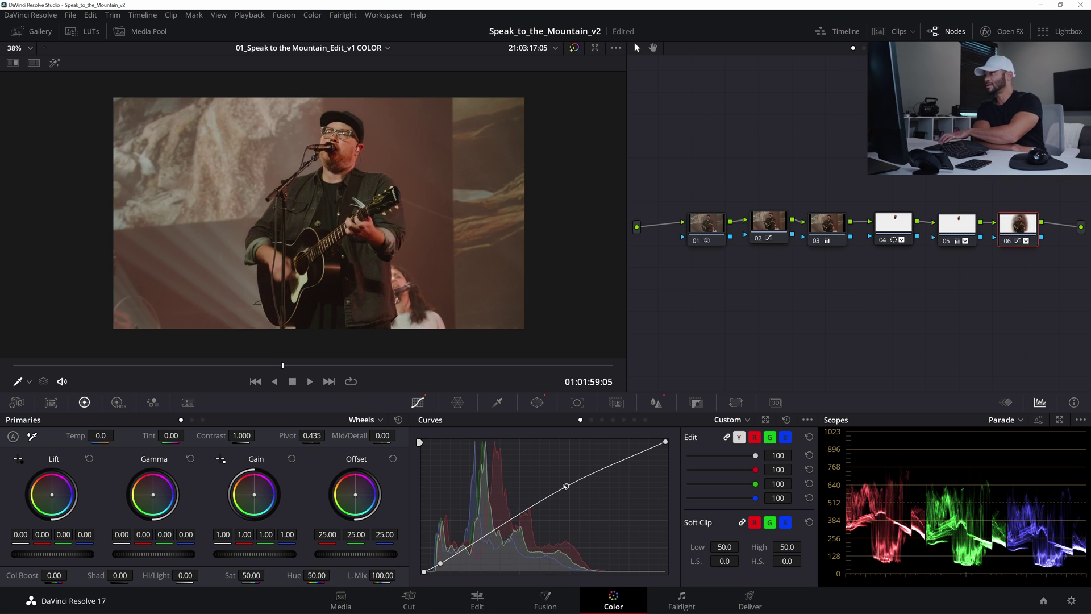
# Step: Soften node 06's oval window to 7.75 and stretch it taller to an aspect of about 25
pyautogui.click(537, 402)
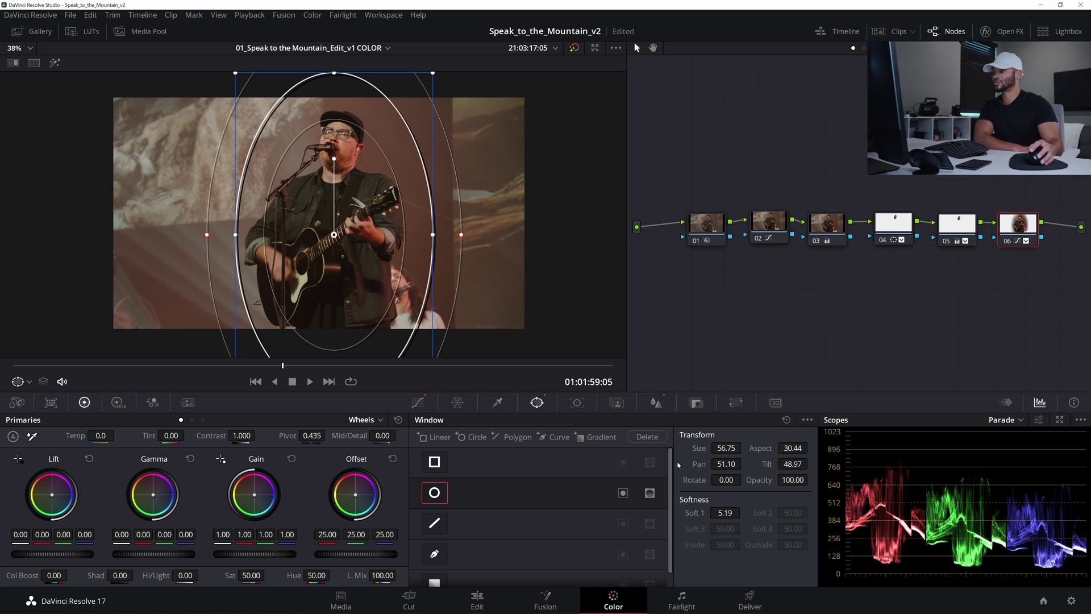
pyautogui.moveTo(725, 509); pyautogui.dragTo(735, 508)
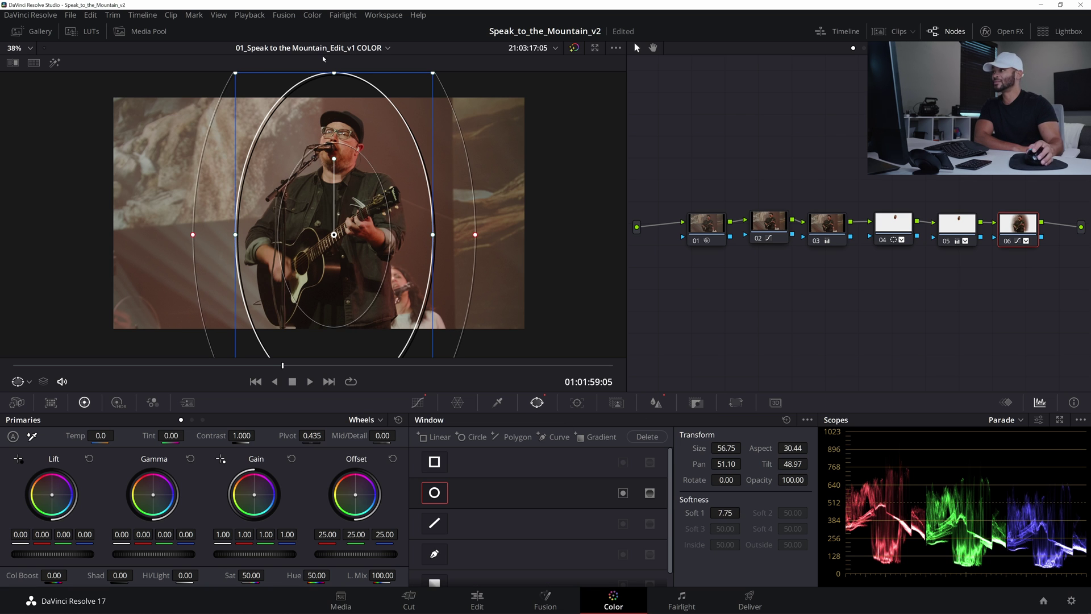
pyautogui.scroll(-1, 336, 99)
pyautogui.moveTo(336, 100); pyautogui.dragTo(337, 59)
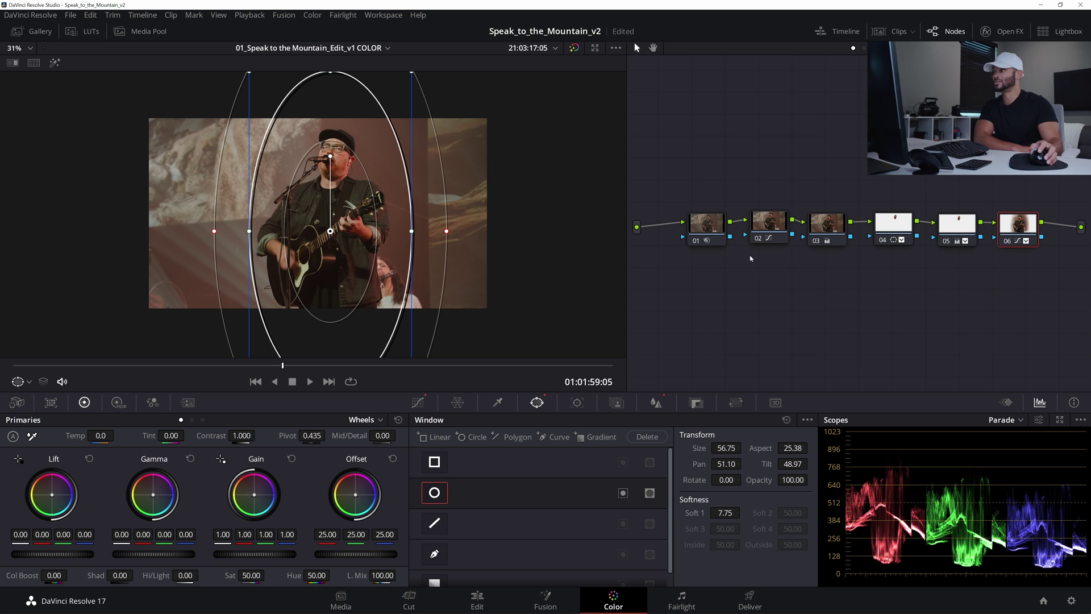
# Step: Compare the shot full screen with node 06 off and on, and play the clip from its start
pyautogui.click(418, 402)
pyautogui.hotkey('ctrl', 'f')
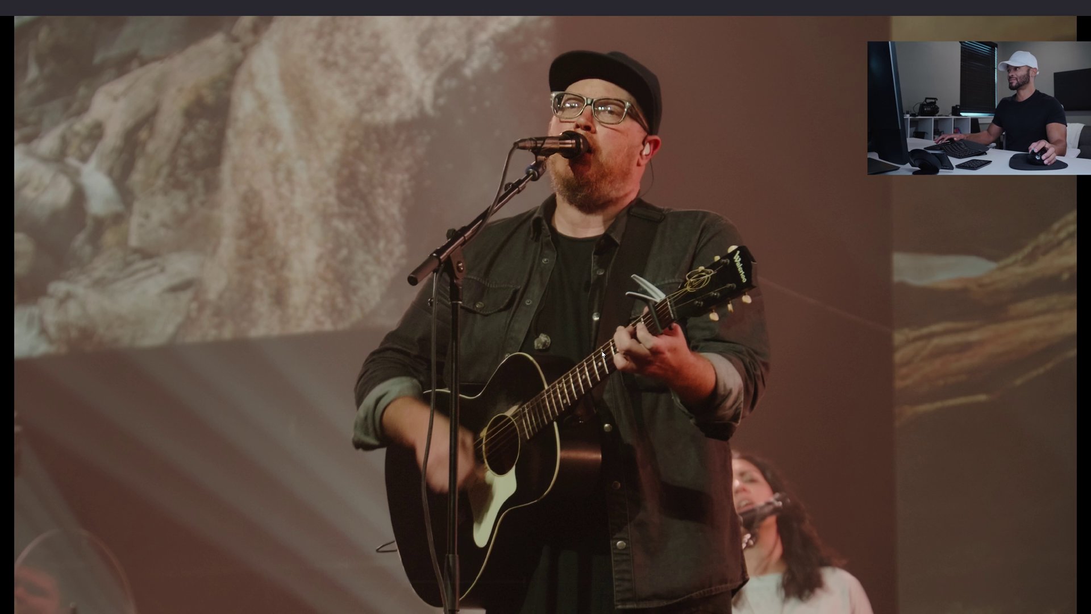
pyautogui.hotkey('ctrl', 'd')
pyautogui.hotkey('ctrl', 'd')
pyautogui.hotkey('ctrl', 'd')
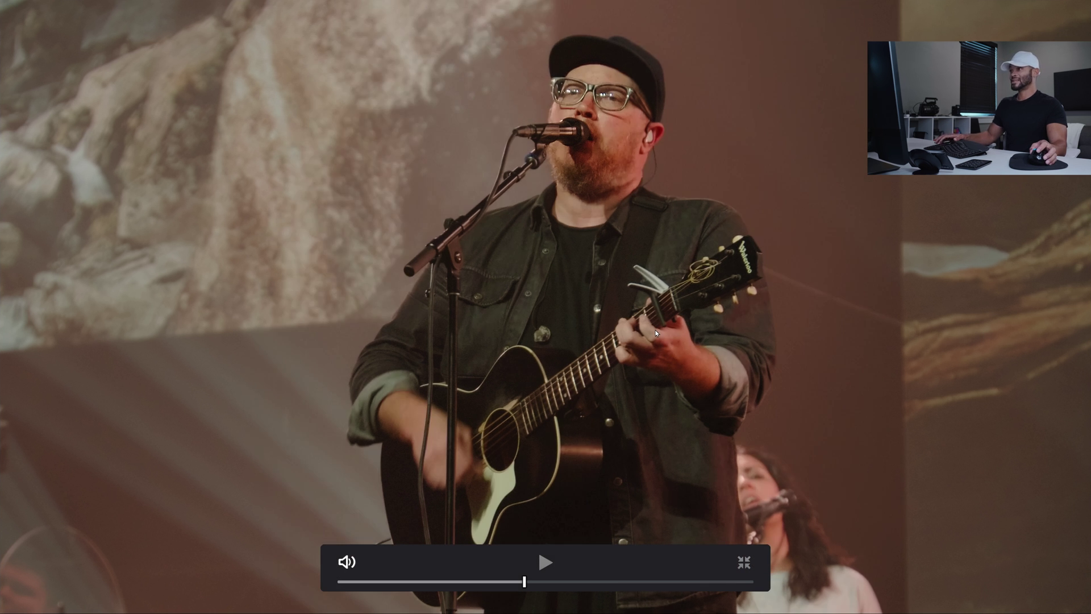
pyautogui.hotkey('ctrl', 'd')
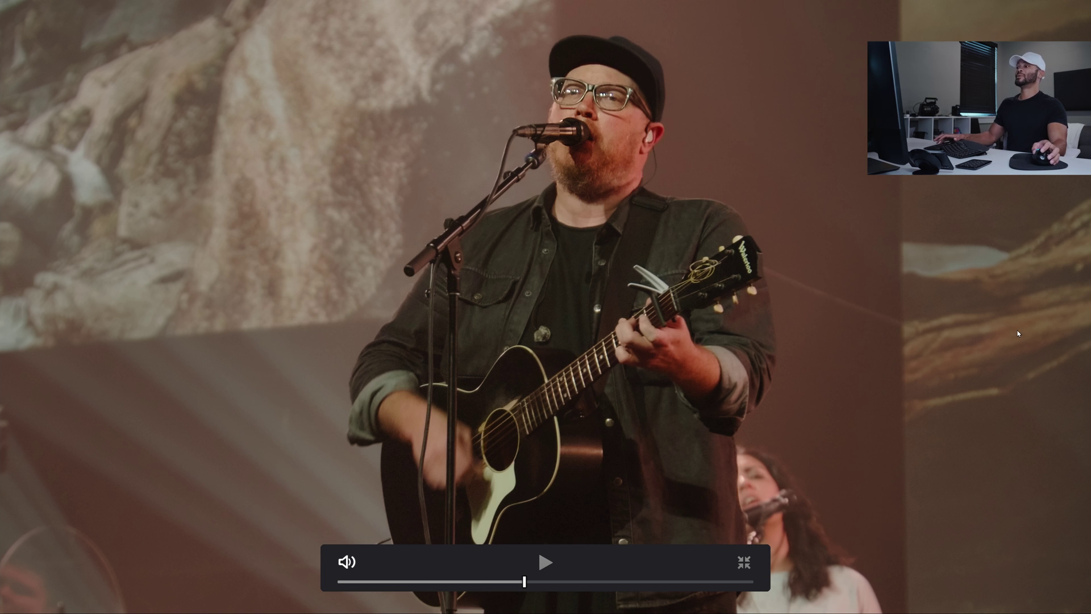
pyautogui.click(341, 581)
pyautogui.press('space')
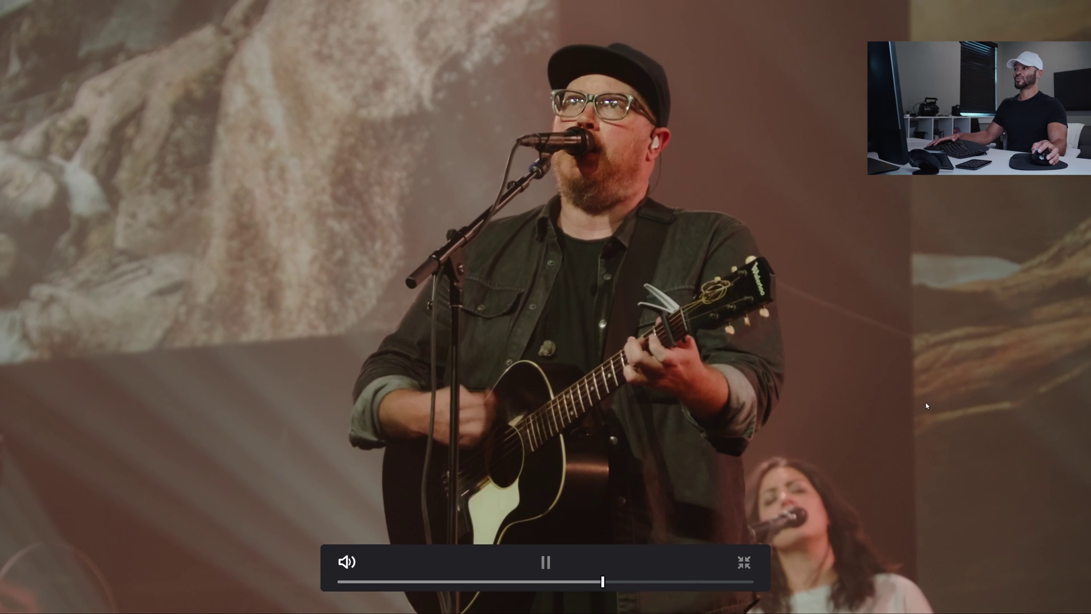
pyautogui.press('Escape')
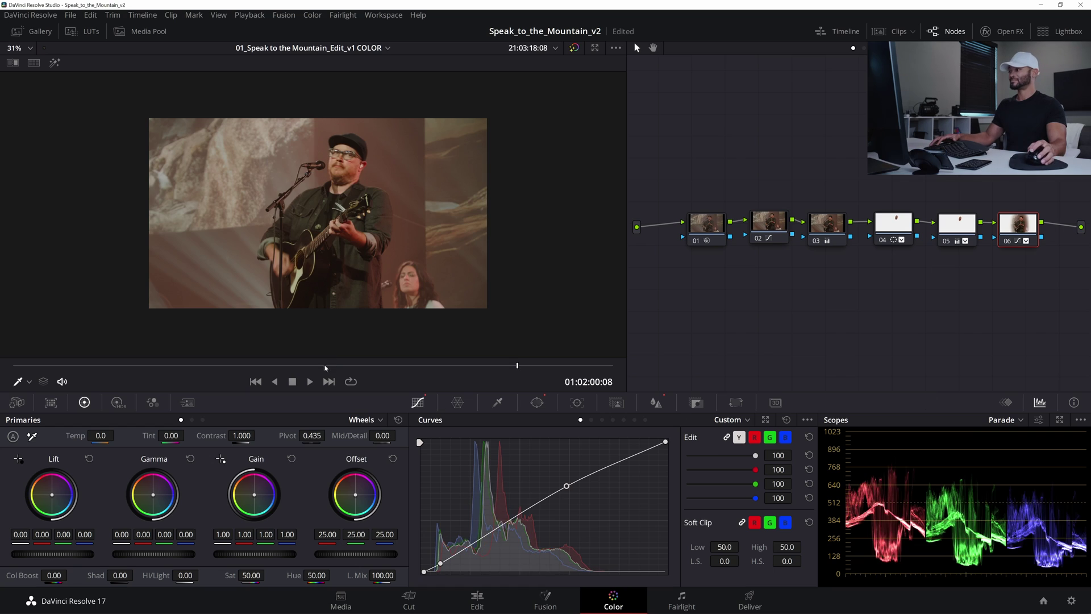
# Step: Add serial node 07 after node 06 and, in highlight view, isolate the bright areas with luminance low 61.5 and low softness 4.1
pyautogui.click(246, 367)
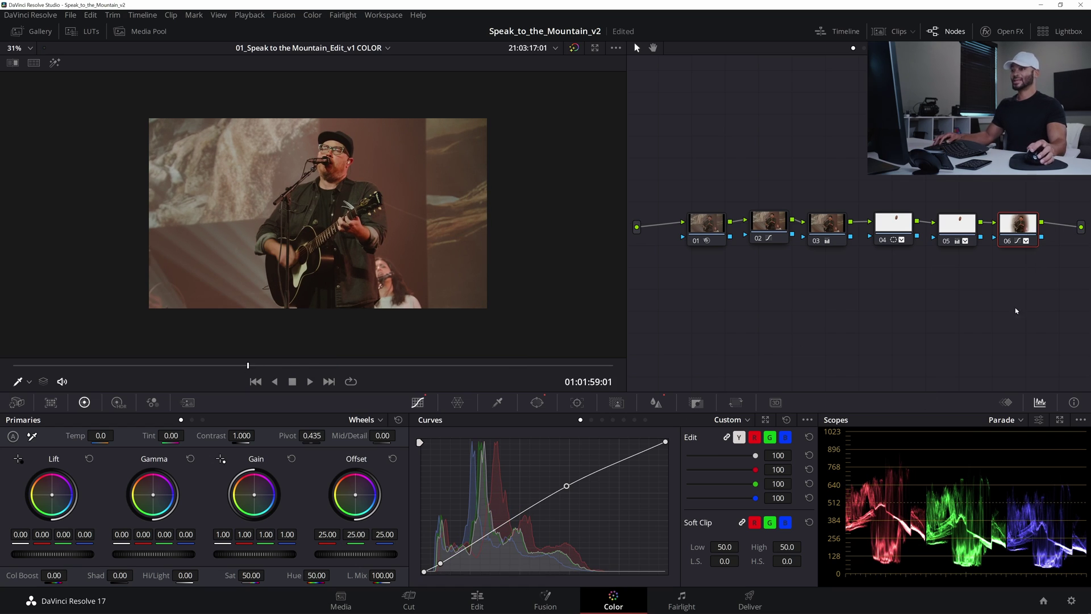
pyautogui.hotkey('alt', 'o')
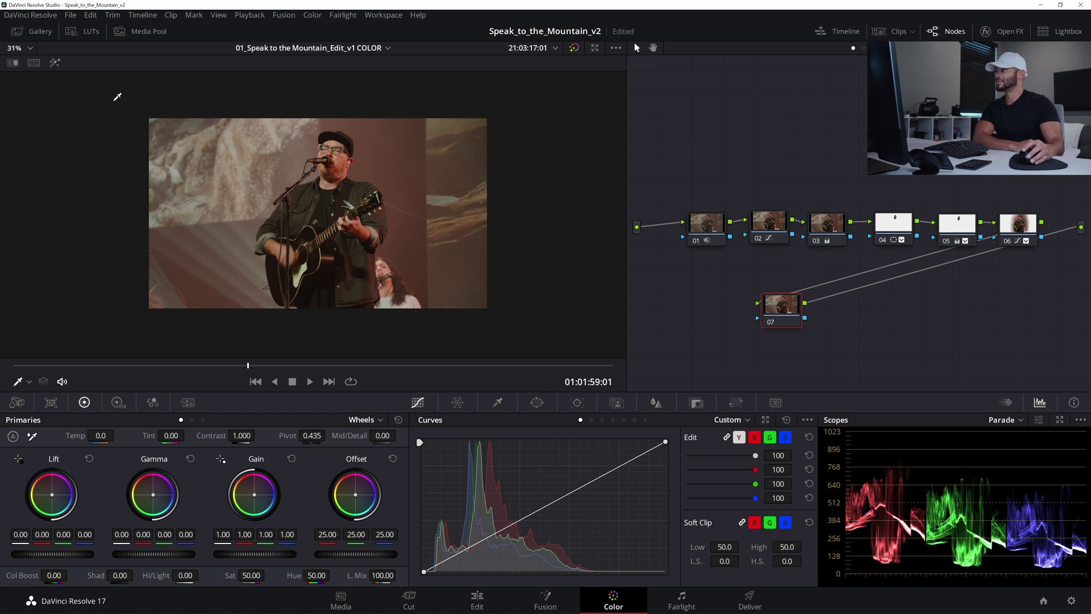
pyautogui.click(55, 64)
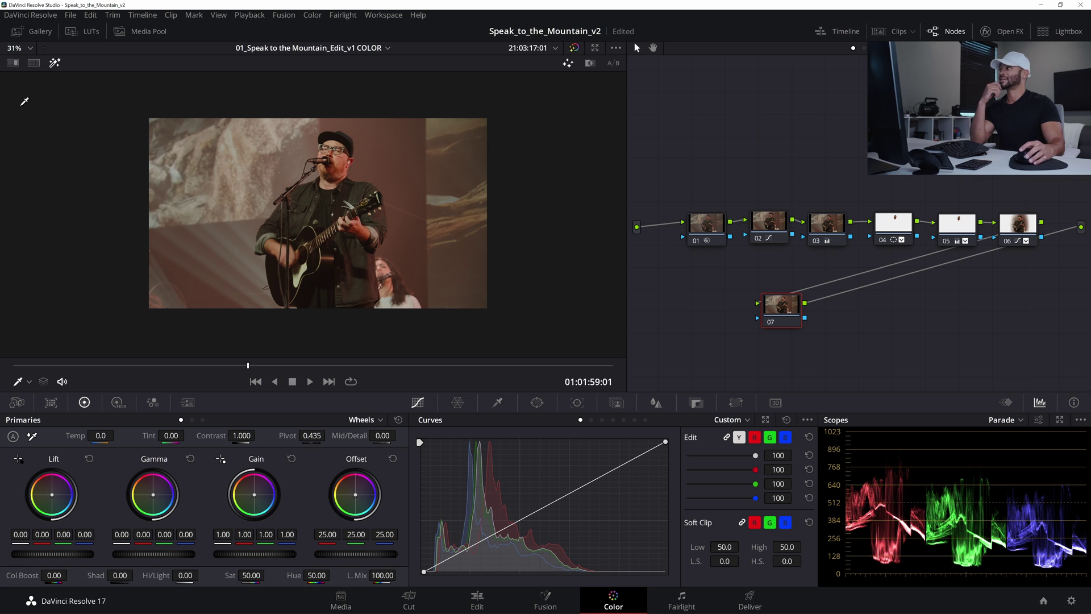
pyautogui.click(501, 401)
pyautogui.moveTo(508, 576); pyautogui.dragTo(629, 575)
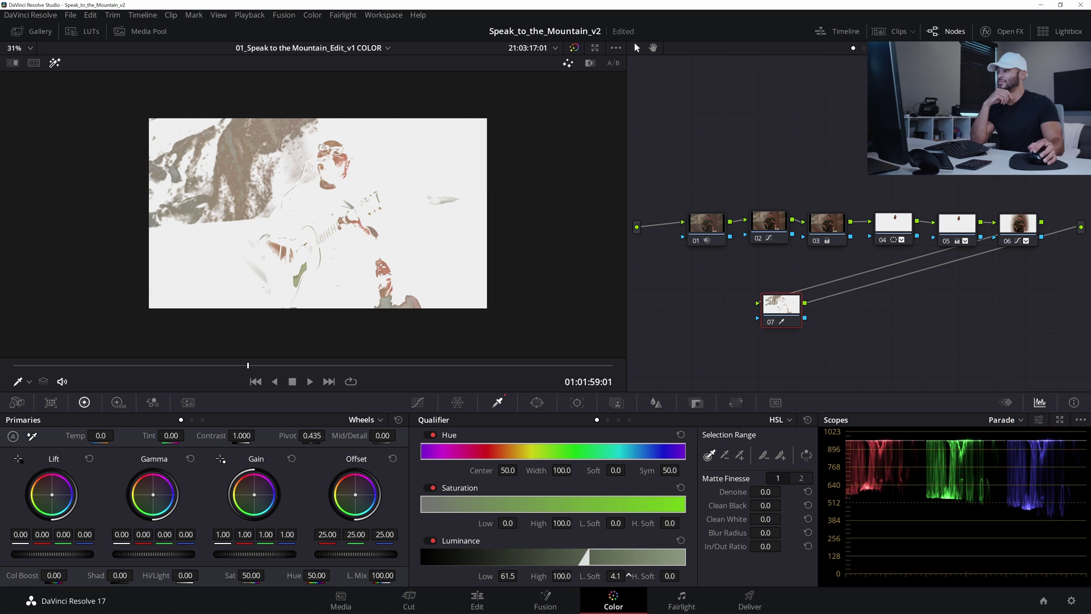
# Step: Refine node 07's key to luminance low 61.6, low softness 3.9 and denoise 0.5, and turn off the highlight view
pyautogui.hotkey('ctrl', '=')
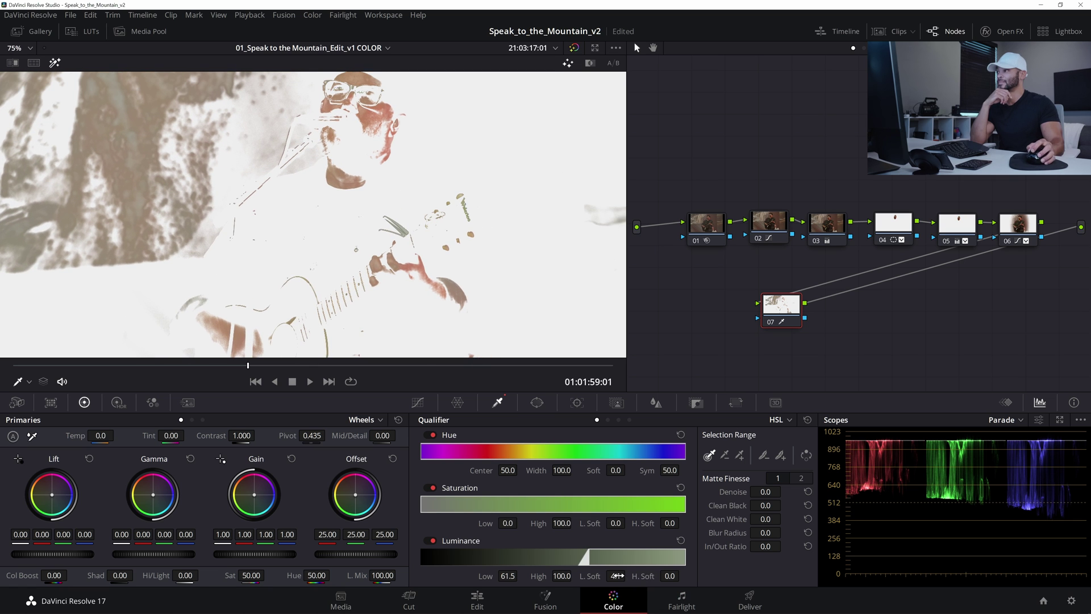
pyautogui.moveTo(504, 575); pyautogui.dragTo(503, 576)
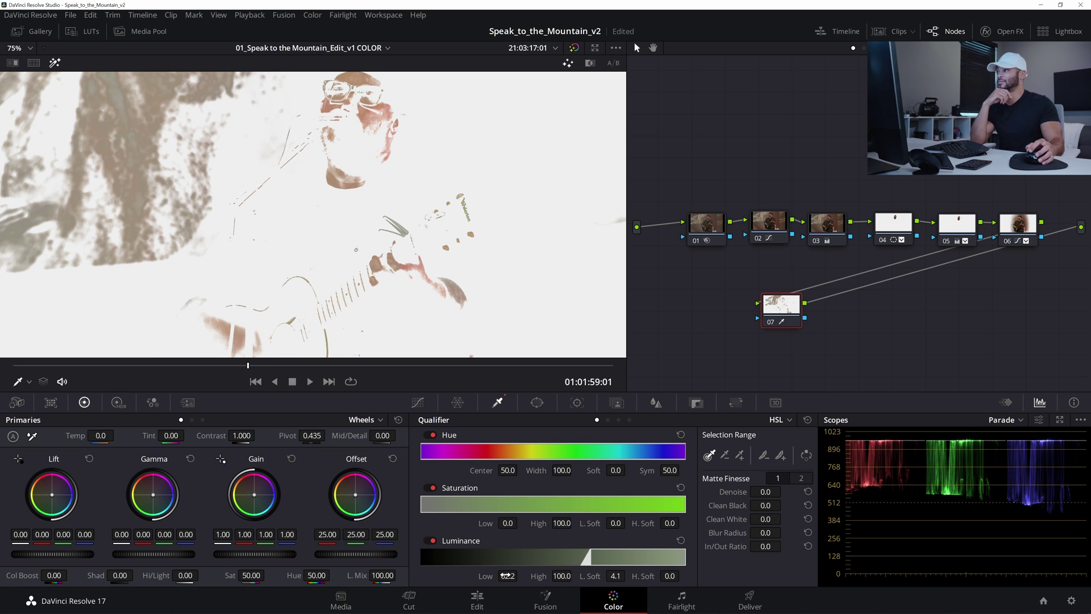
pyautogui.moveTo(615, 576); pyautogui.dragTo(629, 576)
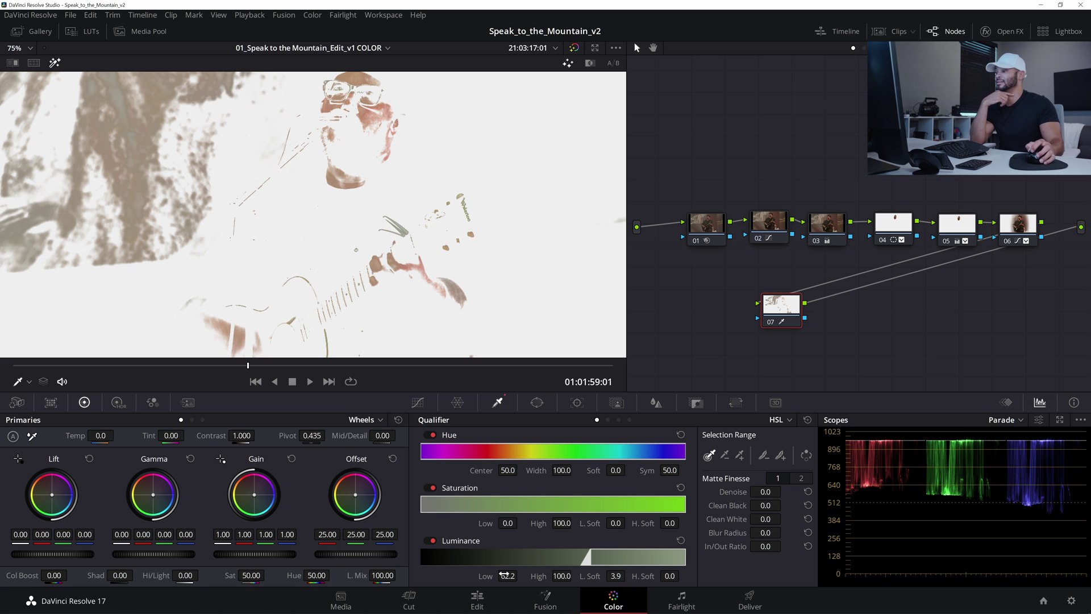
pyautogui.moveTo(520, 576); pyautogui.dragTo(521, 575)
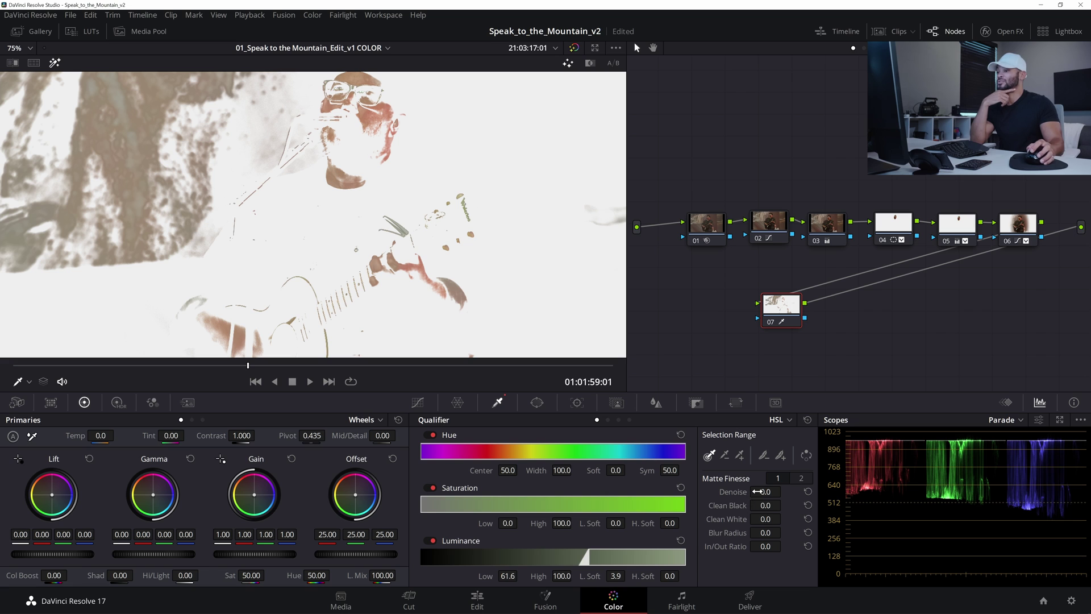
pyautogui.moveTo(765, 492); pyautogui.dragTo(784, 490)
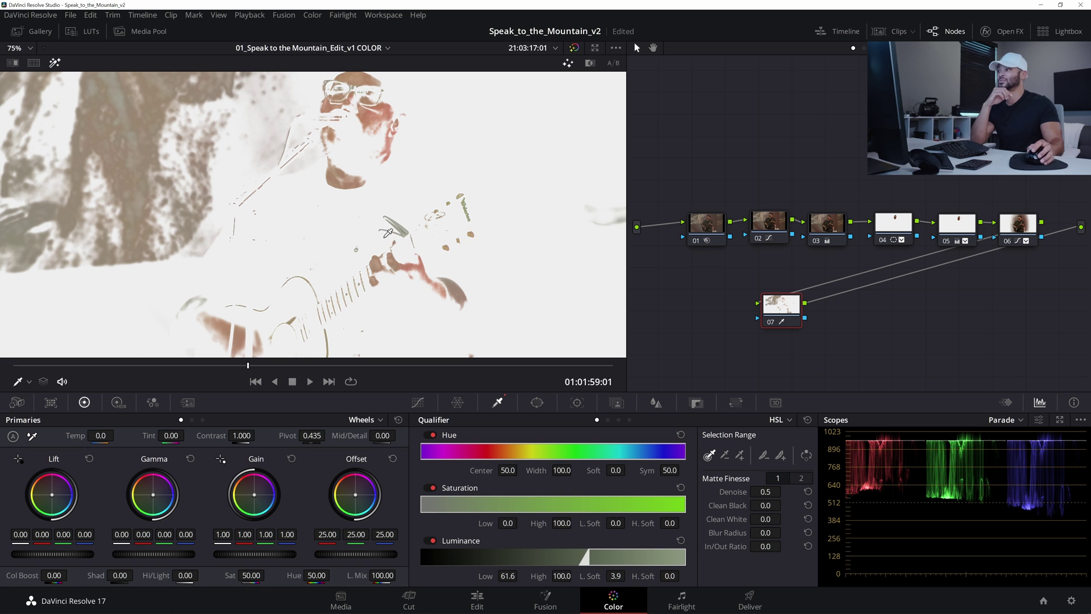
pyautogui.scroll(-2, 447, 274)
pyautogui.scroll(-1, 447, 275)
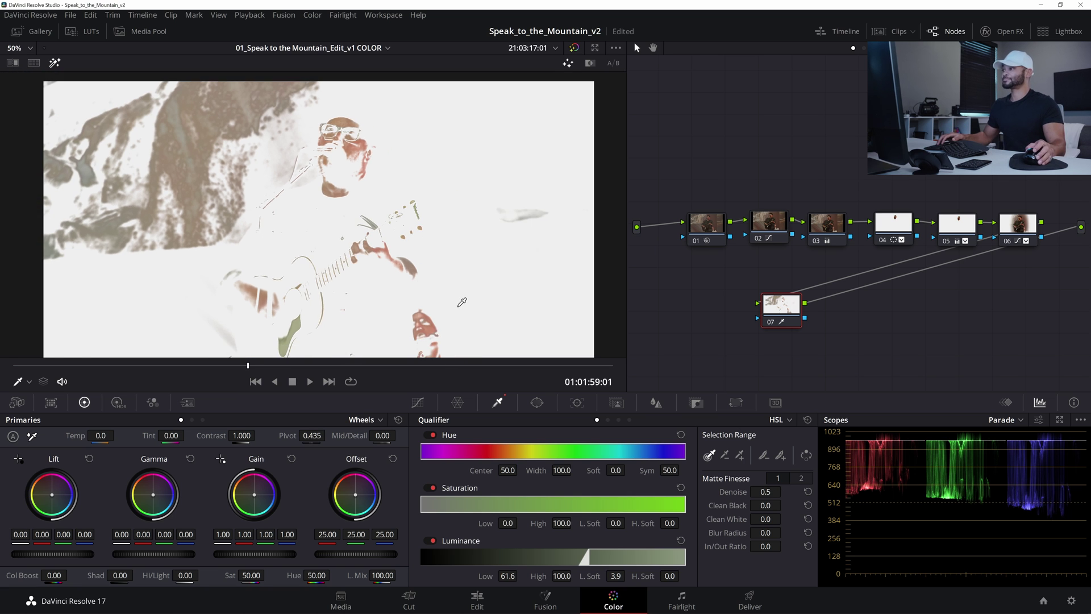
pyautogui.click(55, 63)
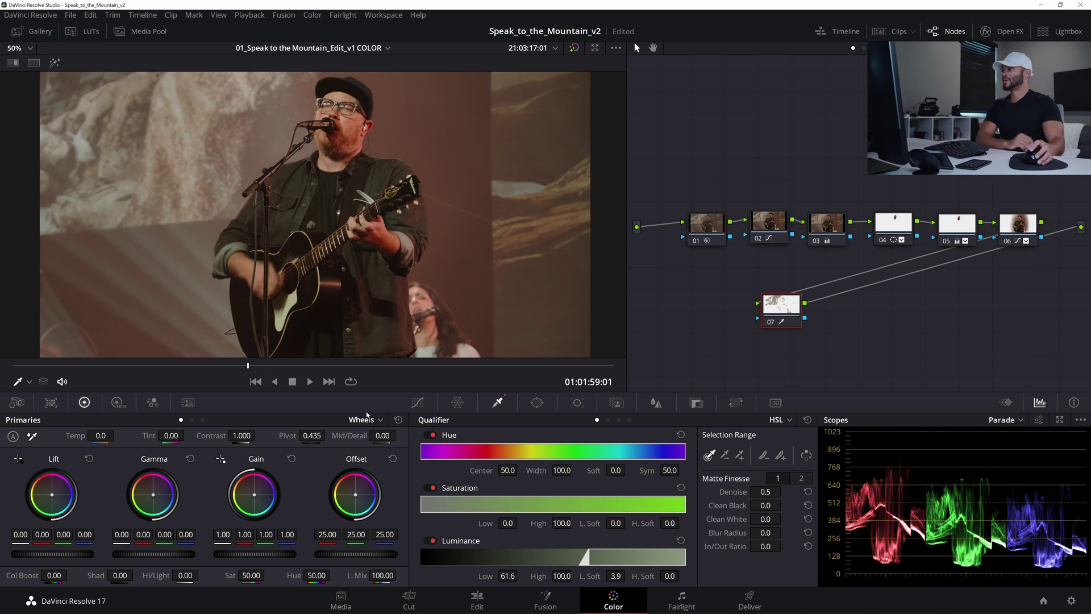
# Step: Switch the primaries to Bars and raise node 07's master gain to 1.05
pyautogui.click(365, 419)
pyautogui.click(376, 450)
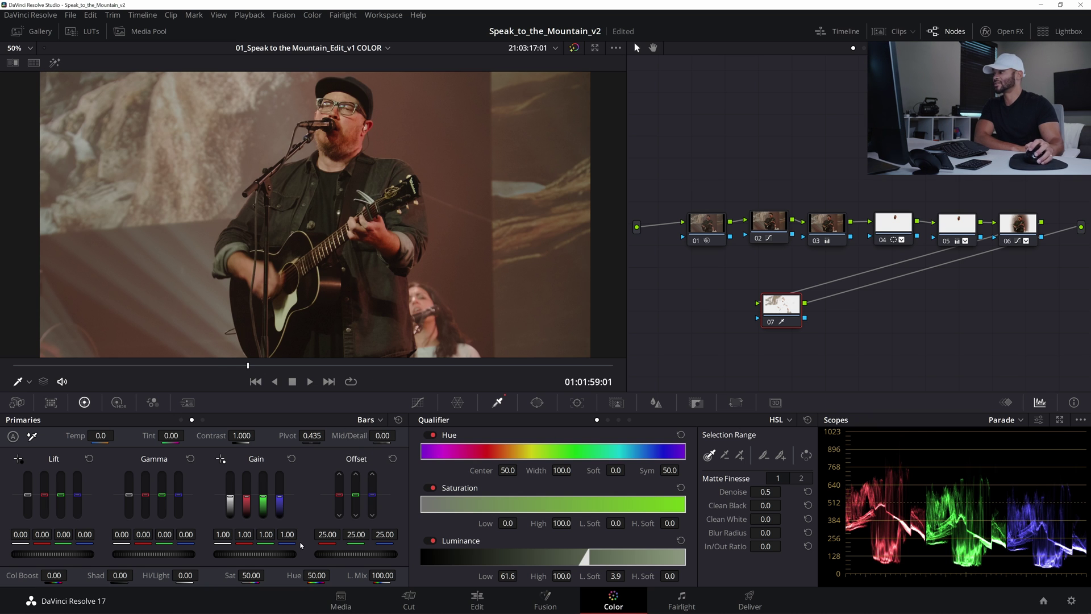
pyautogui.scroll(1, 356, 241)
pyautogui.scroll(1, 448, 202)
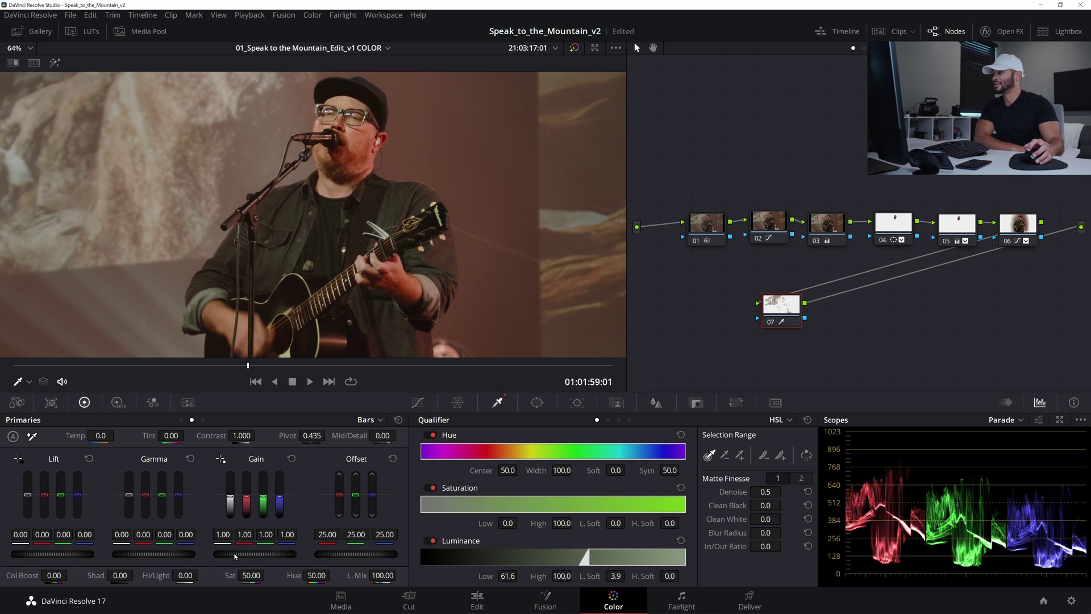
pyautogui.moveTo(250, 554); pyautogui.dragTo(260, 554)
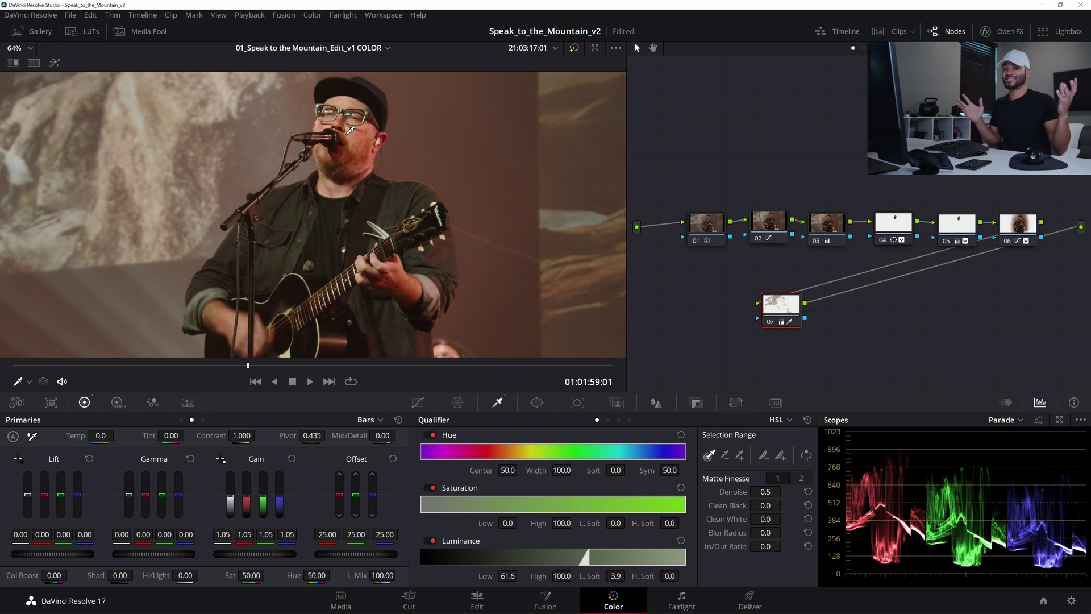
# Step: Compare the image with node 07 off and on, and with nodes 04 to 07 disabled together and re-enabled
pyautogui.scroll(-4, 389, 131)
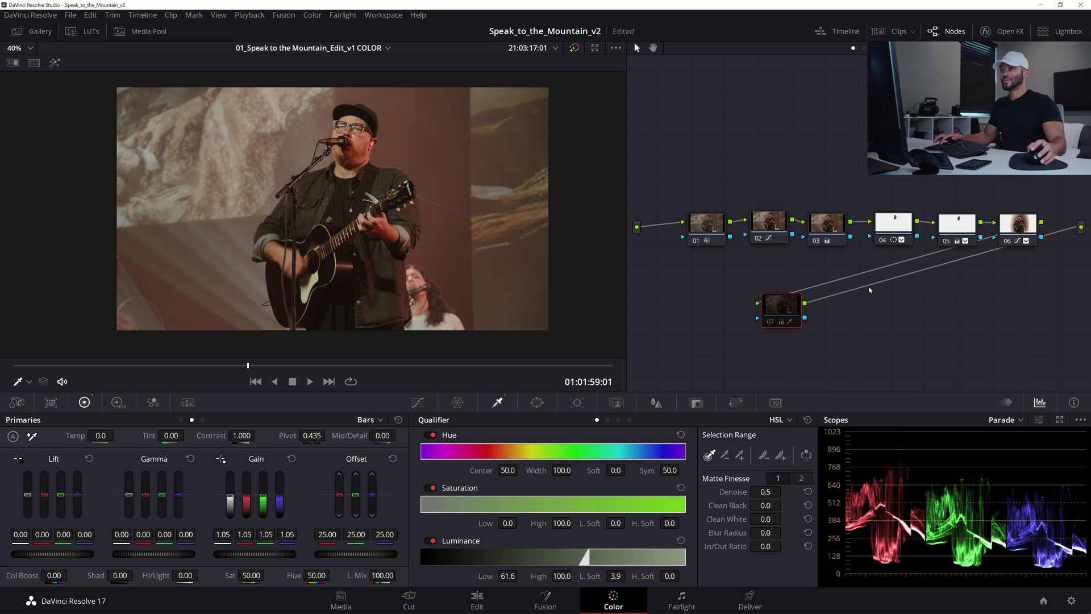
pyautogui.moveTo(913, 202); pyautogui.dragTo(1052, 270)
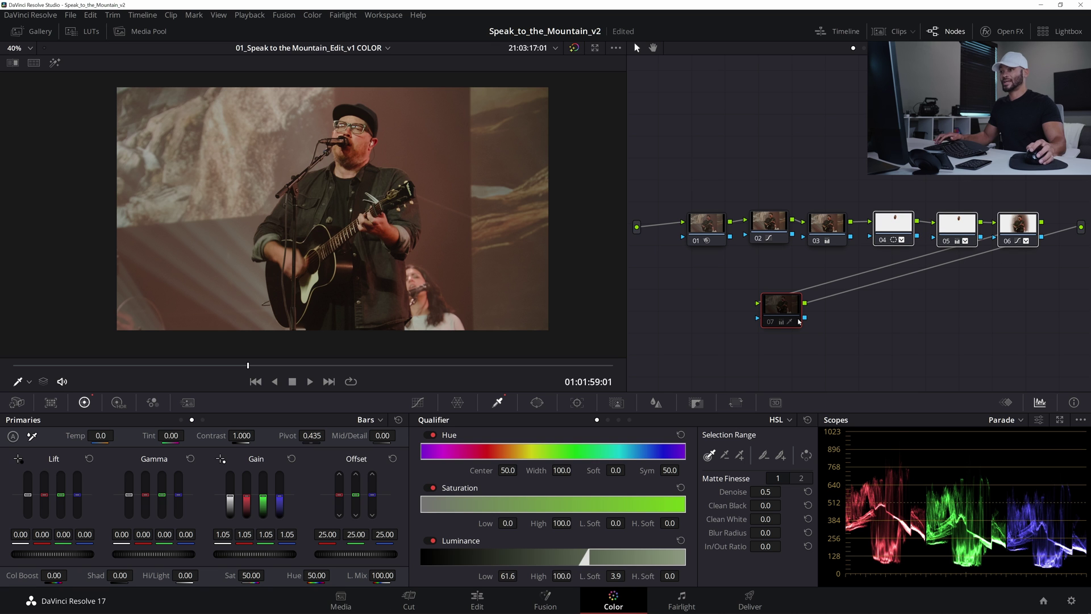
pyautogui.scroll(2, 481, 260)
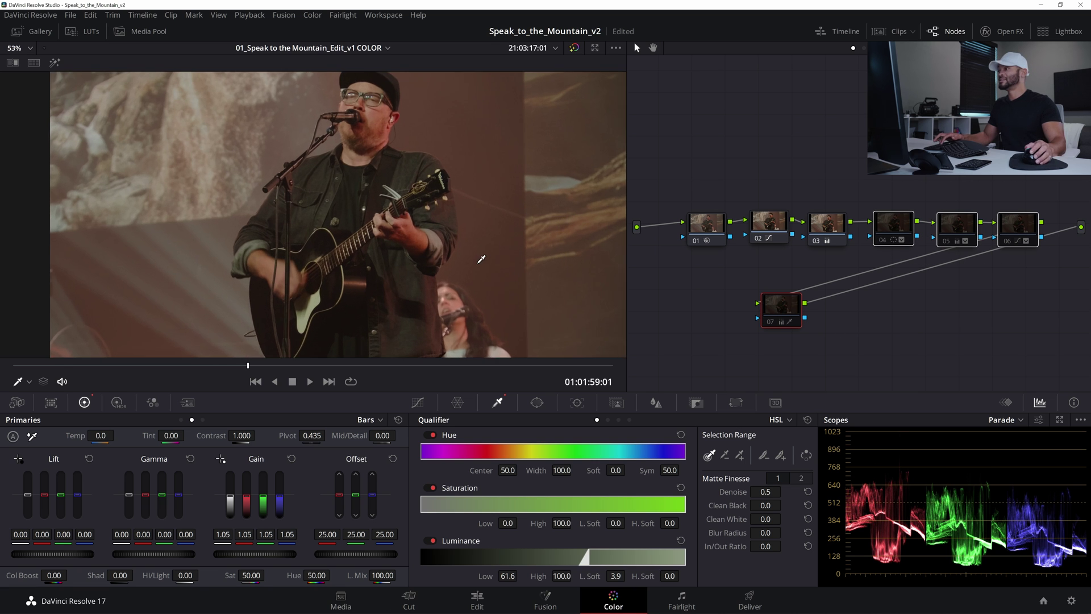
pyautogui.scroll(-1, 501, 191)
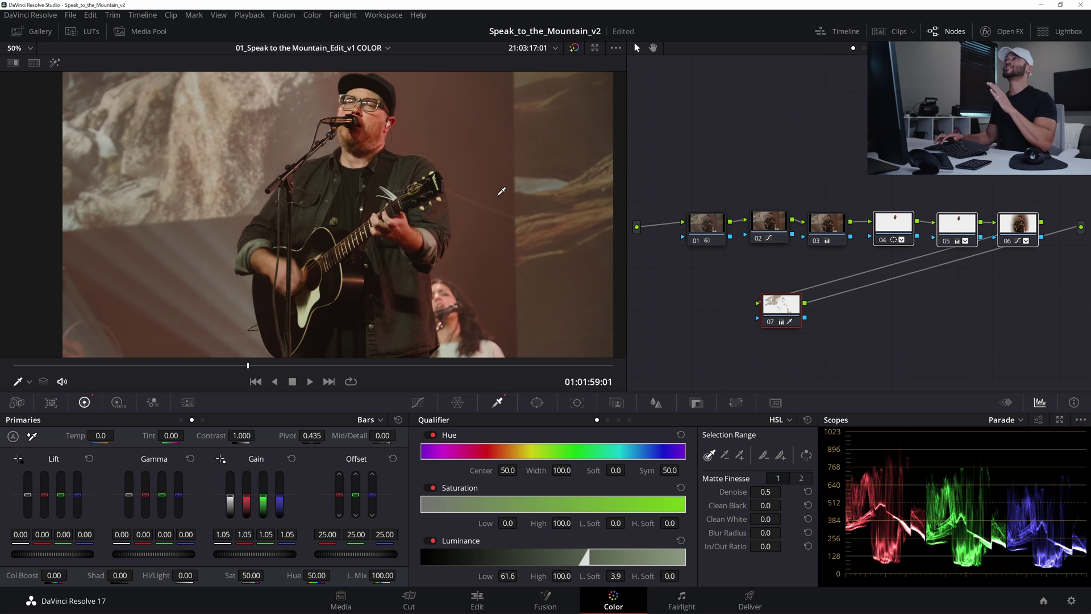
# Step: Play the graded clip full screen and in the viewer, stopping at 01:01:59:20
pyautogui.press('p')
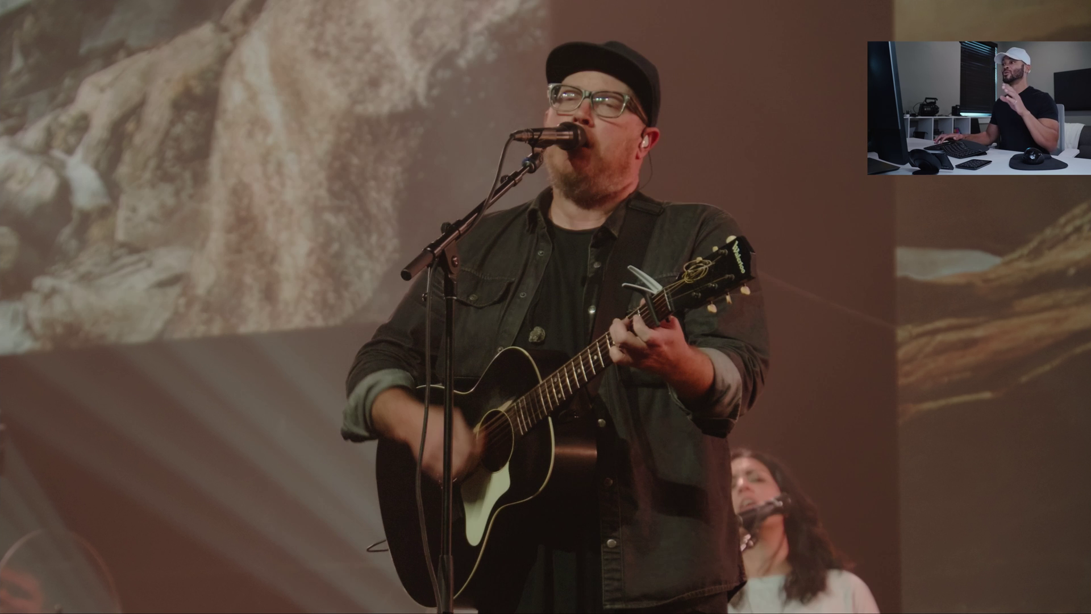
pyautogui.press('space')
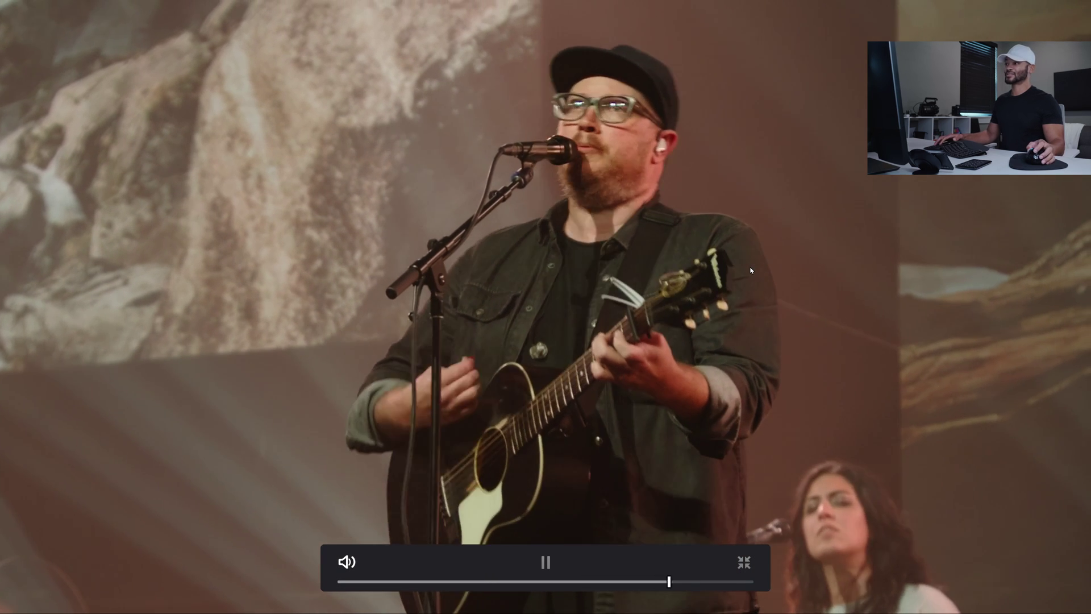
pyautogui.press('space')
pyautogui.press('p')
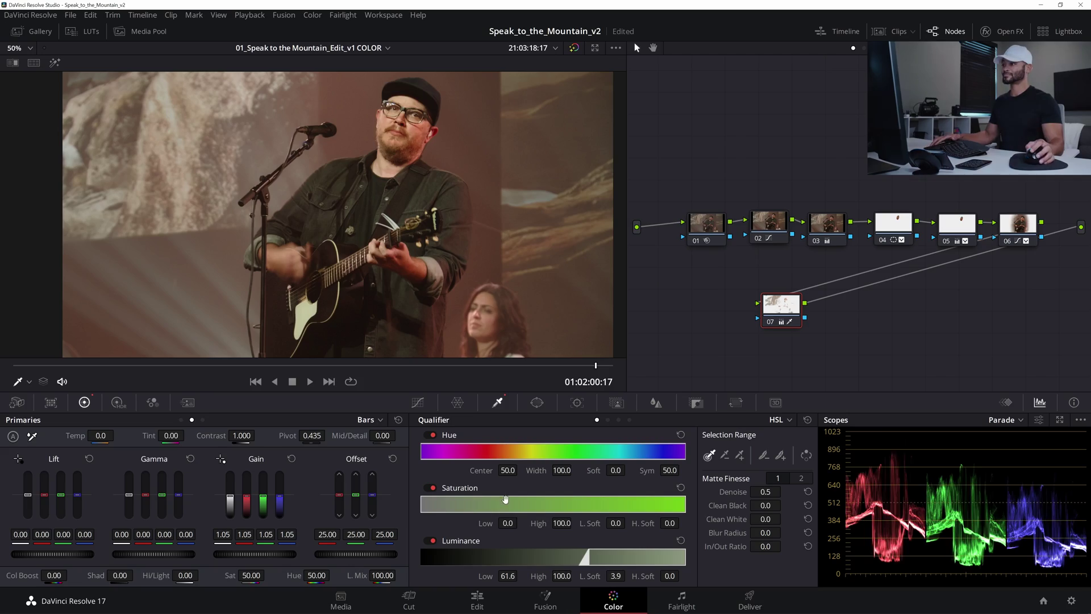
pyautogui.press('space')
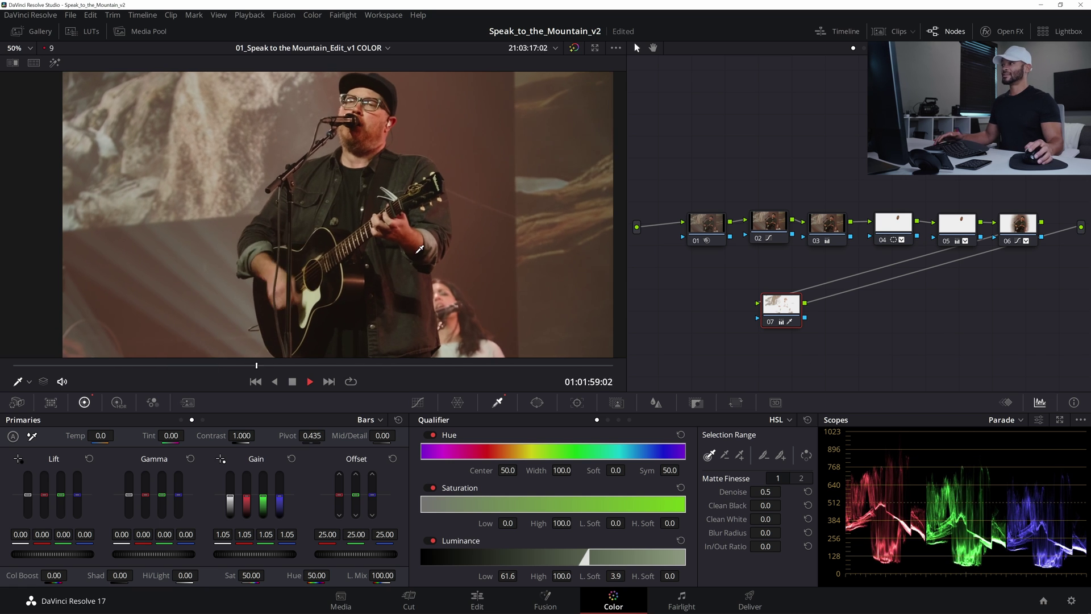
pyautogui.scroll(-1, 446, 243)
pyautogui.press('space')
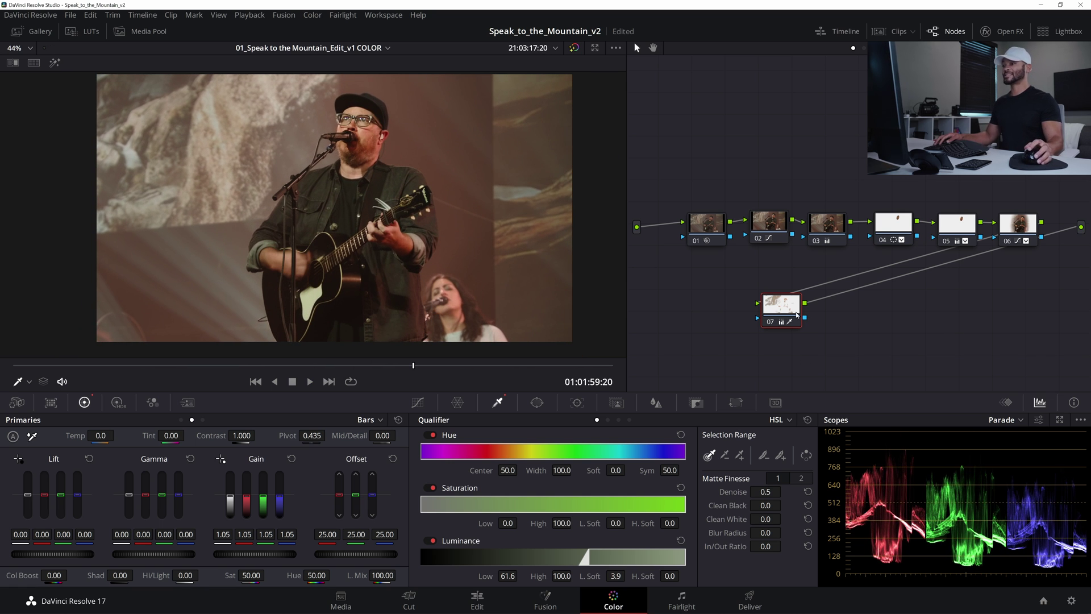
# Step: Add serial node 08 after node 07 and apply the Resolve FX Glow effect to it
pyautogui.hotkey('alt', 's')
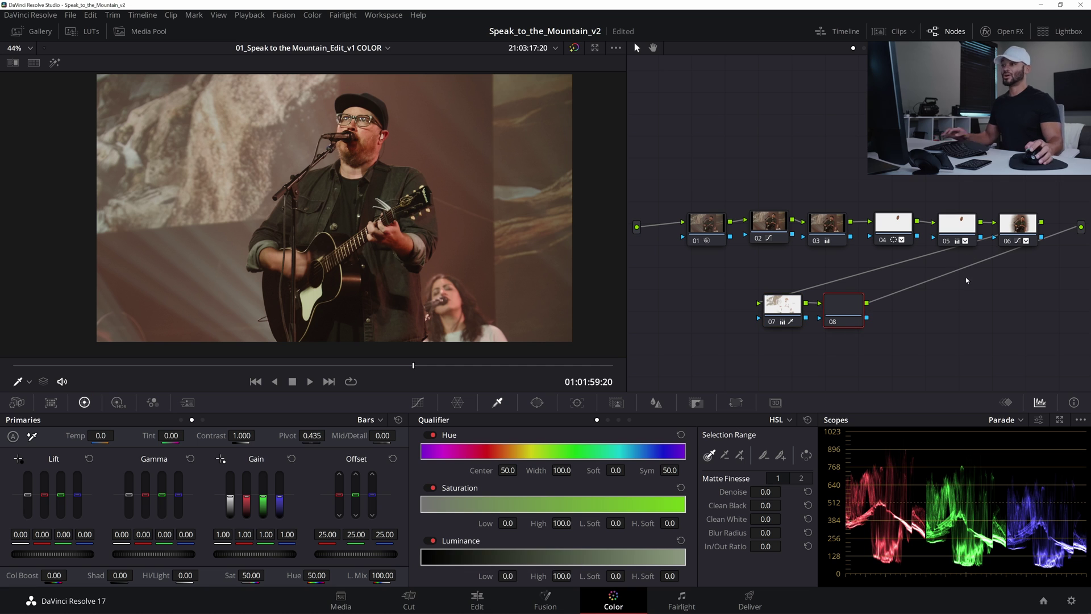
pyautogui.click(1005, 32)
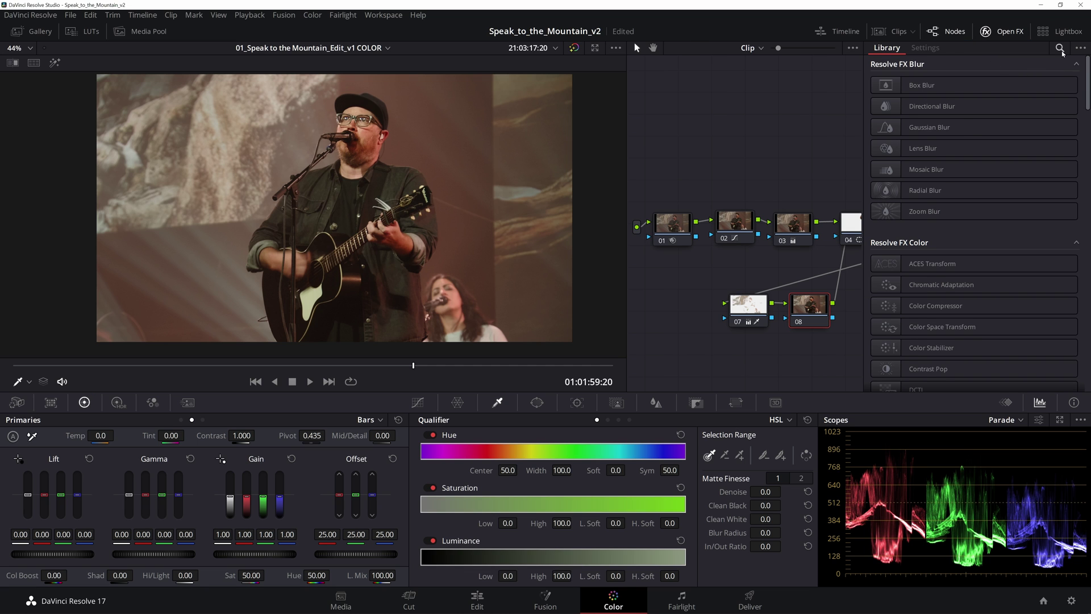
pyautogui.click(1060, 49)
pyautogui.write('glo')
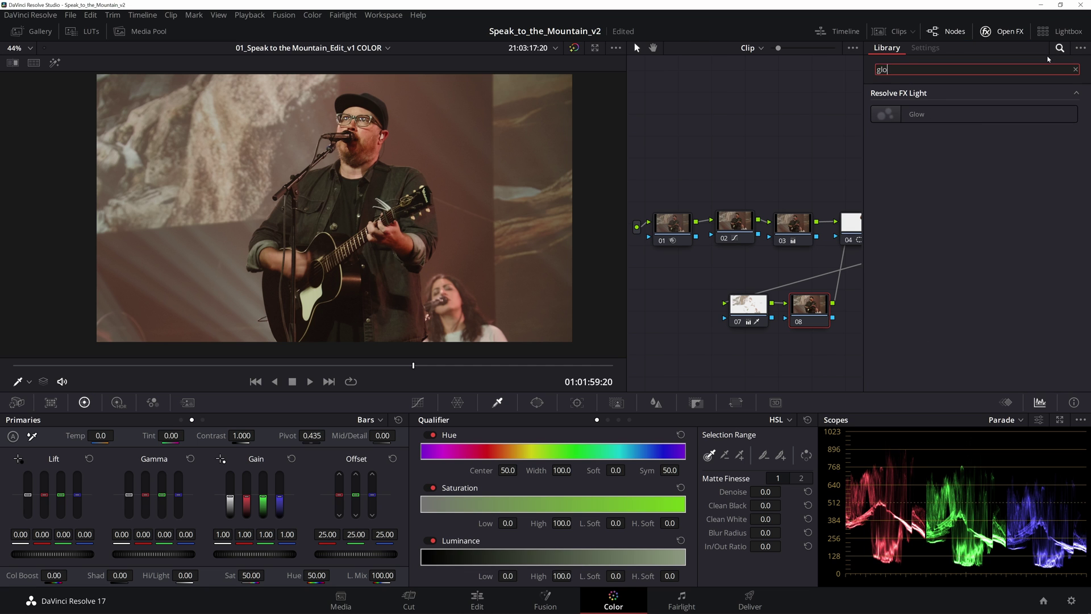
pyautogui.write('w')
pyautogui.moveTo(909, 114); pyautogui.dragTo(805, 317)
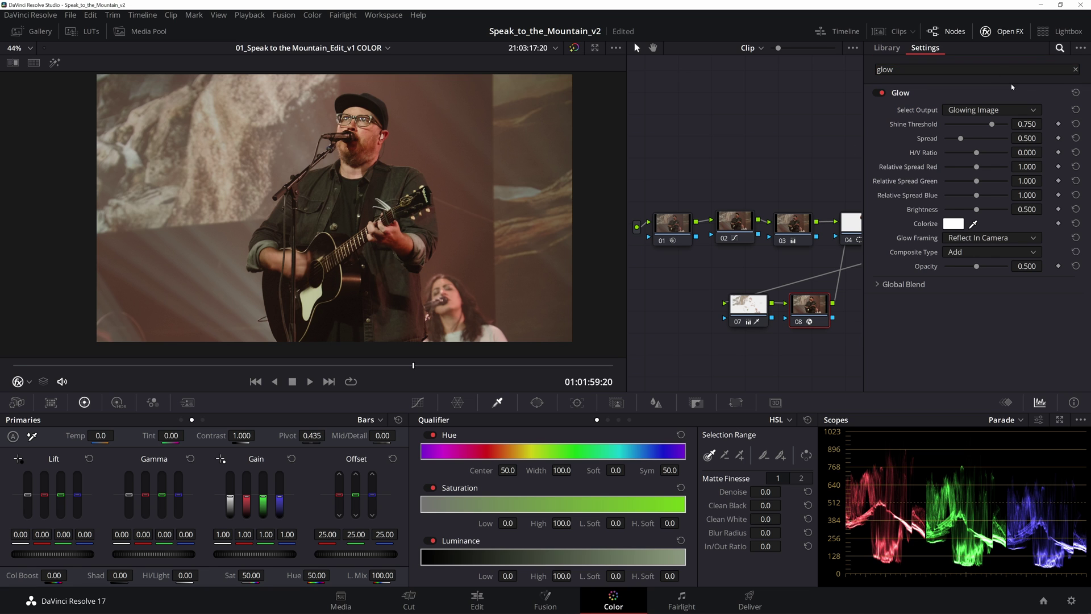
# Step: Set the Glow's composite type to Softlight and its shine threshold to 0.000
pyautogui.click(986, 252)
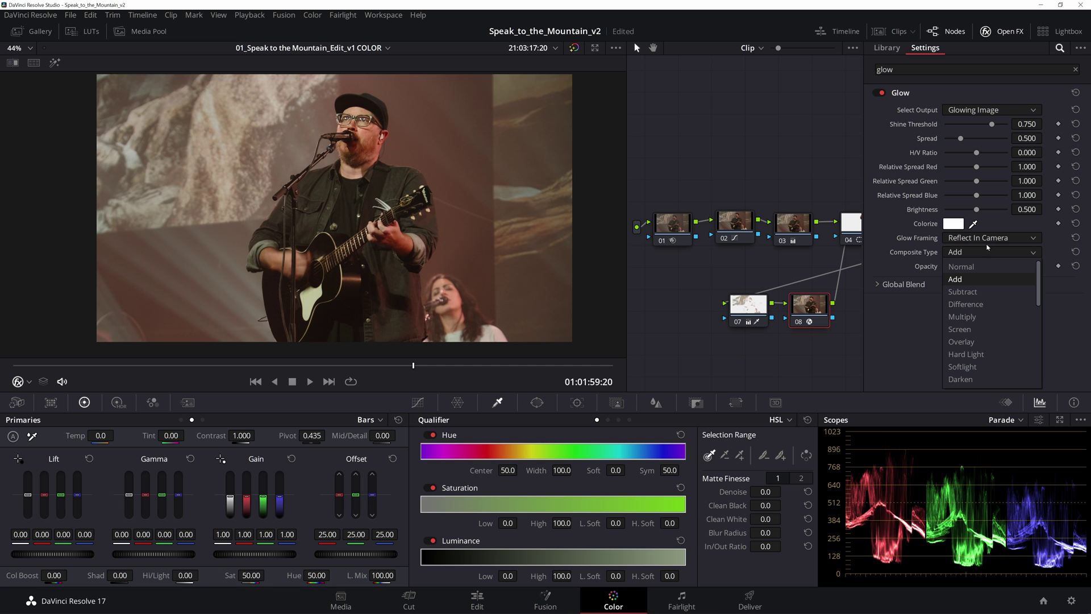
pyautogui.click(975, 367)
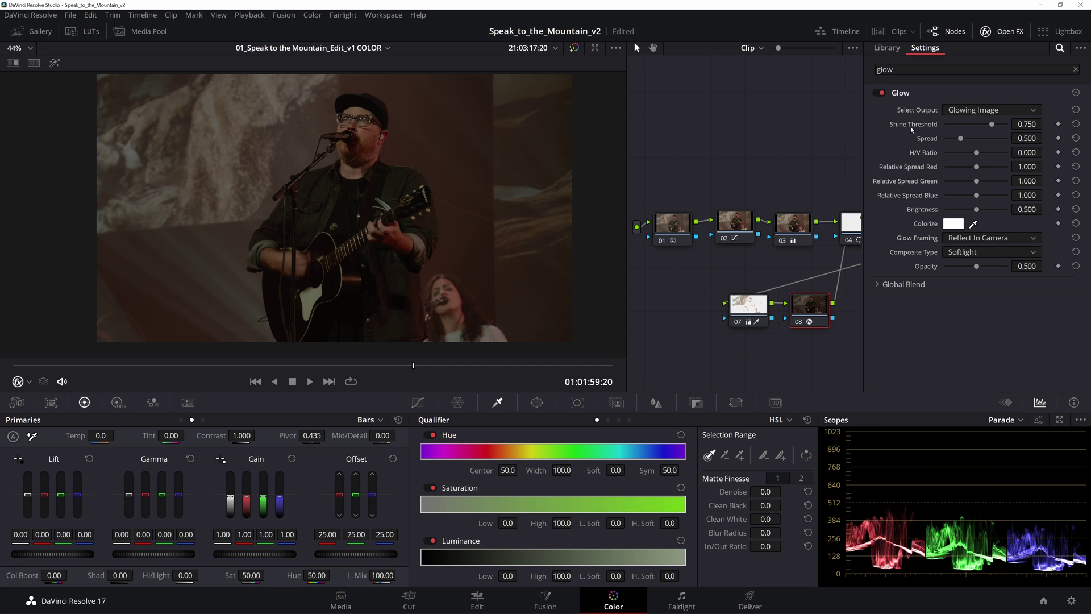
pyautogui.moveTo(990, 124); pyautogui.dragTo(926, 128)
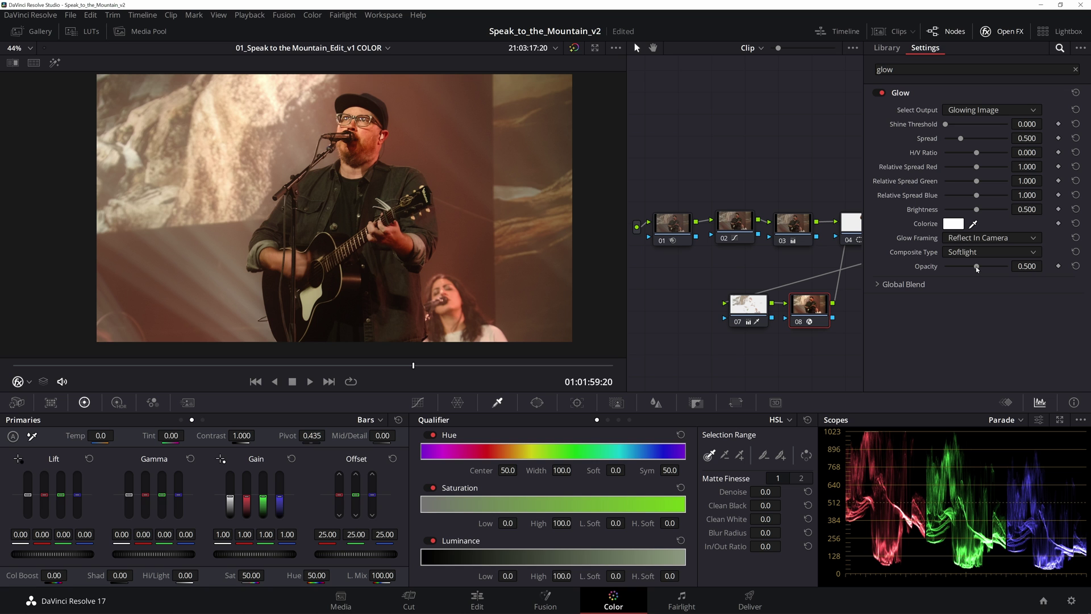
# Step: Set the Glow's opacity to 0.141 on node 08 and close the effects library
pyautogui.moveTo(977, 267); pyautogui.dragTo(943, 272)
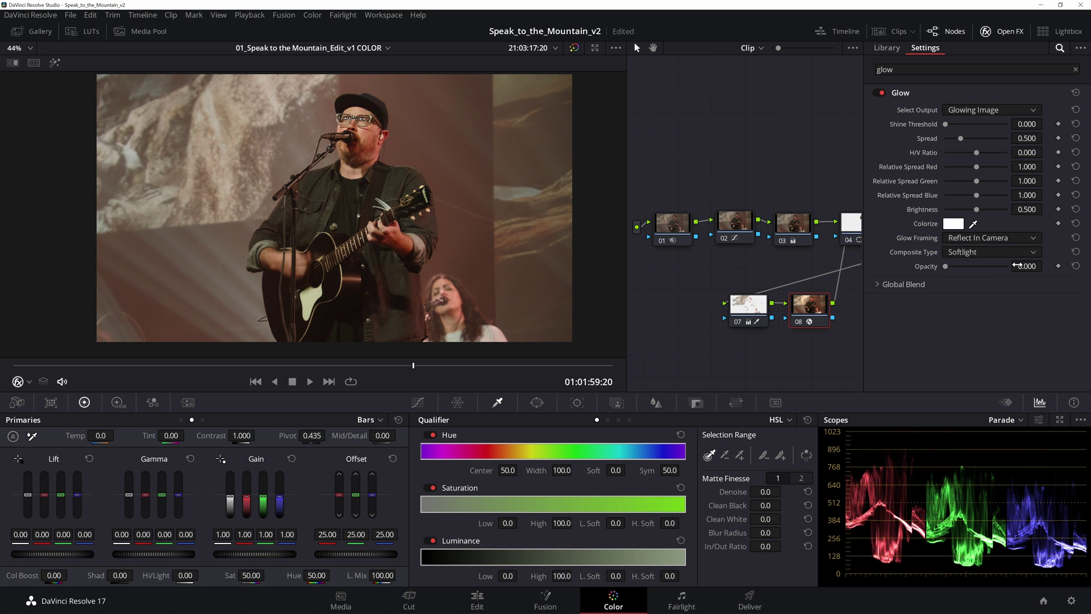
pyautogui.moveTo(1026, 266); pyautogui.dragTo(1035, 266)
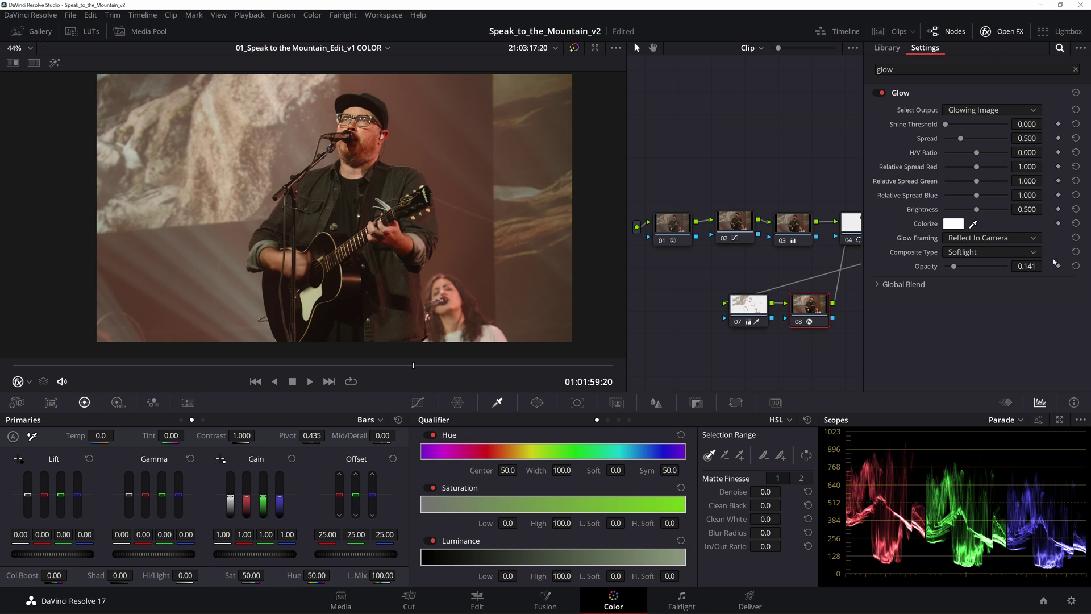
pyautogui.click(1002, 31)
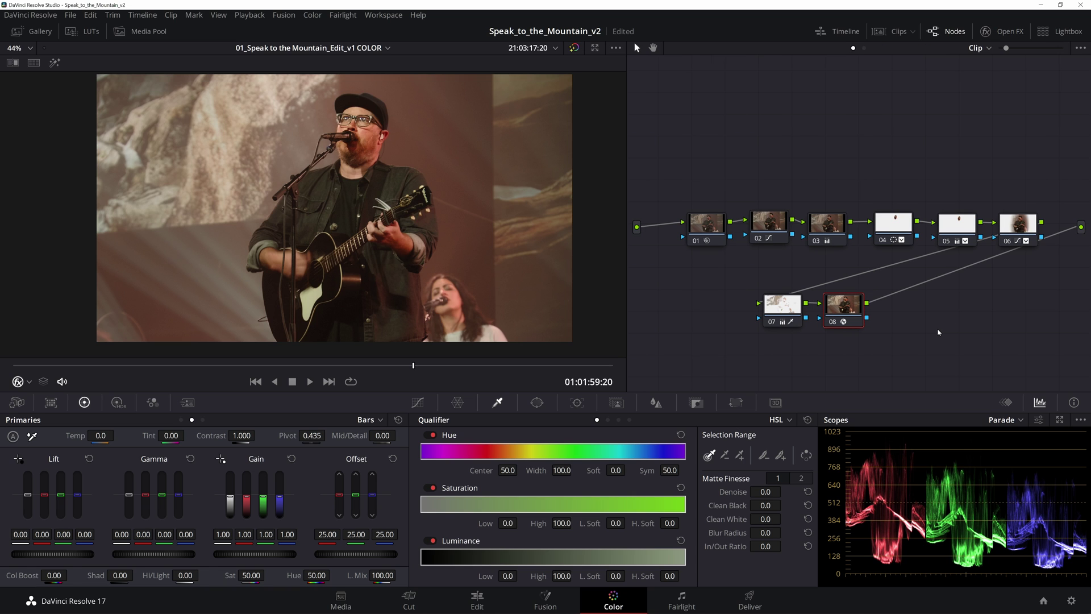
# Step: Compare the image with the Glow on node 08 disabled and enabled
pyautogui.hotkey('ctrl', 'd')
pyautogui.hotkey('ctrl', 'd')
pyautogui.hotkey('ctrl', 'd')
pyautogui.hotkey('ctrl', 'd')
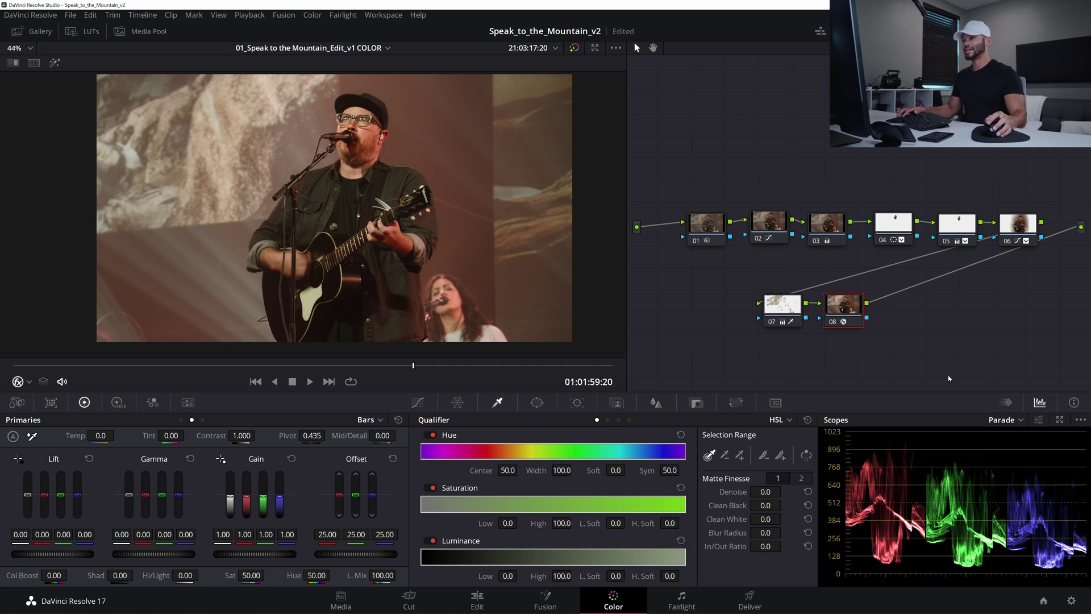
# Step: Disable all the nodes and re-enable nodes 01 to 04 one at a time to review each correction
pyautogui.click(706, 224)
pyautogui.scroll(2, 467, 138)
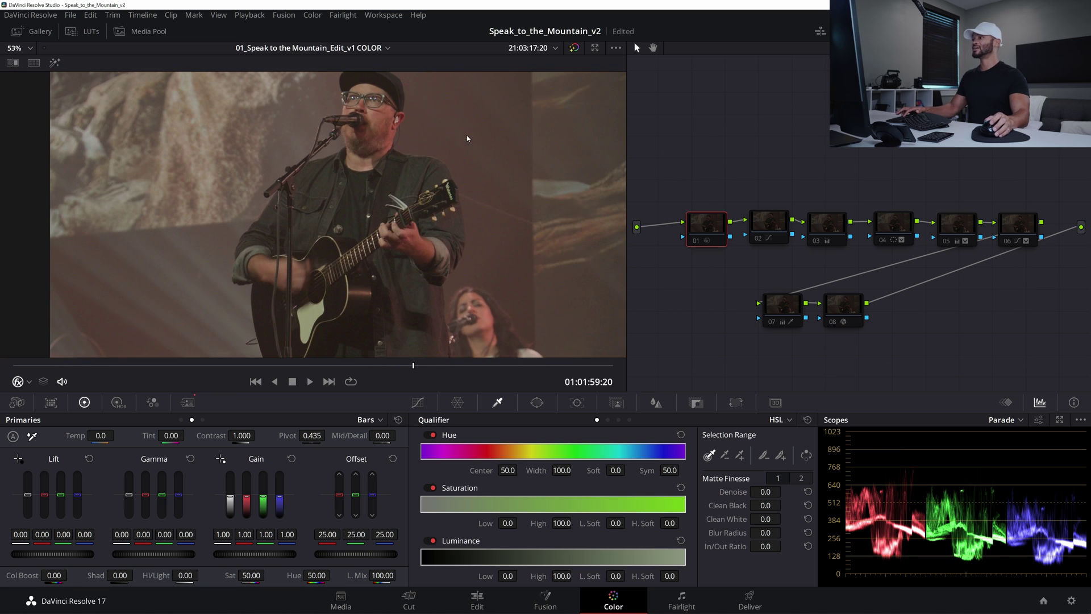
pyautogui.scroll(-1, 412, 166)
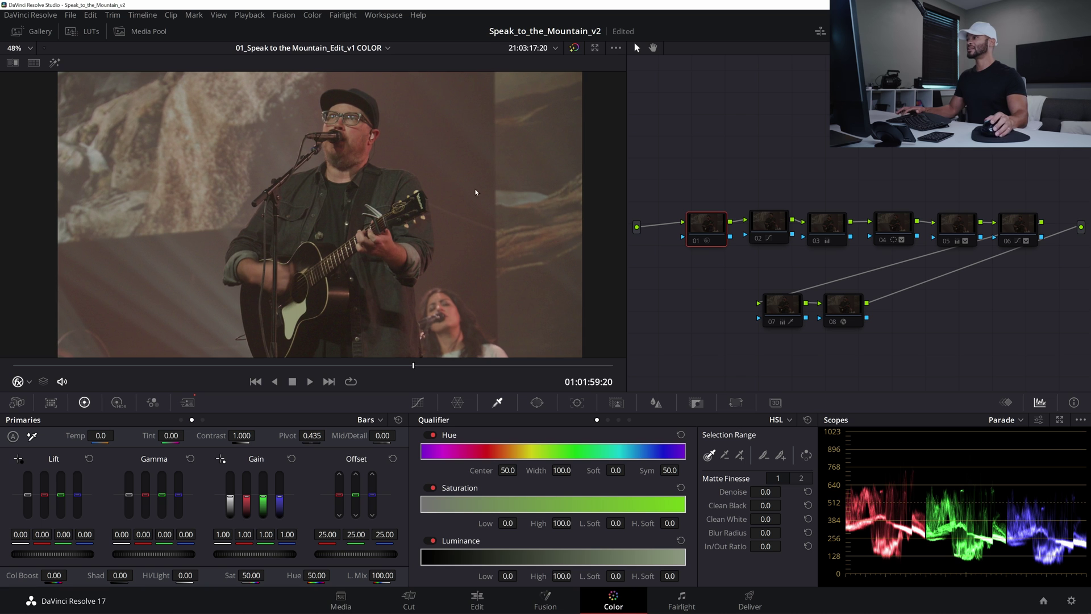
pyautogui.click(758, 222)
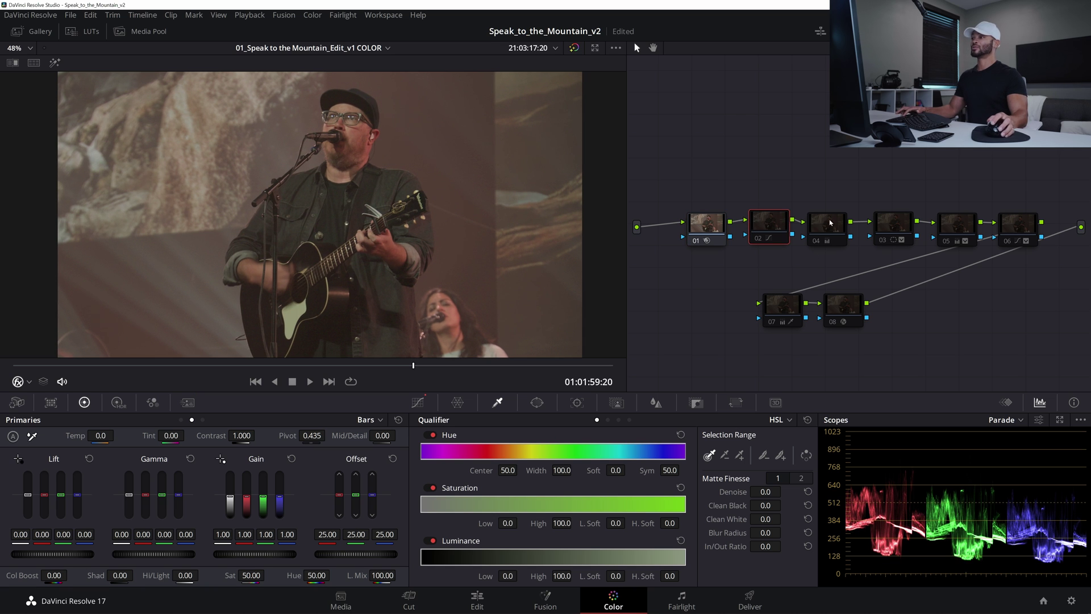
pyautogui.click(835, 226)
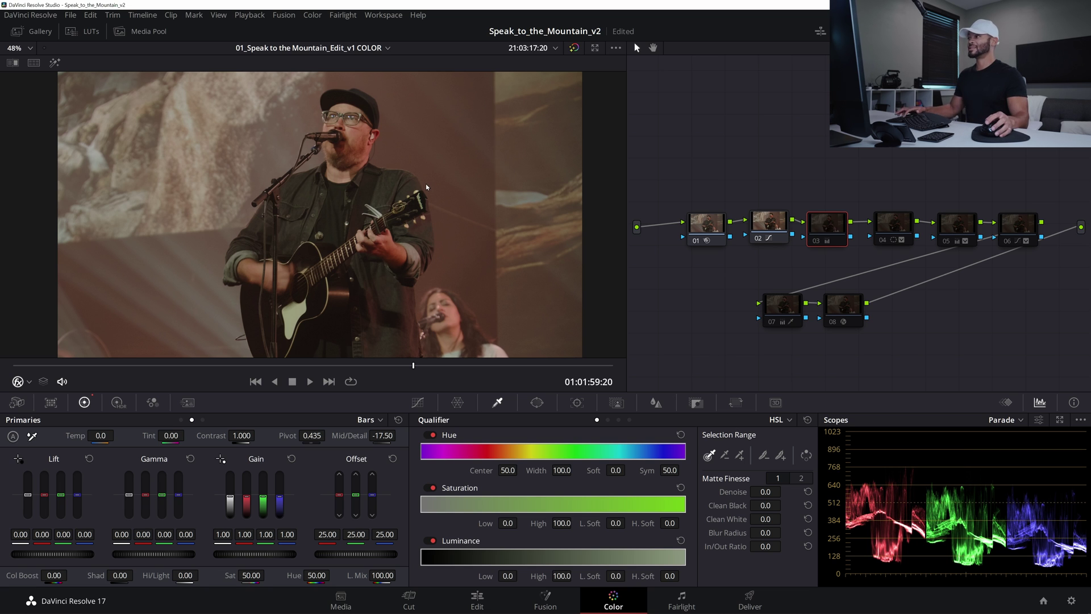
pyautogui.click(890, 230)
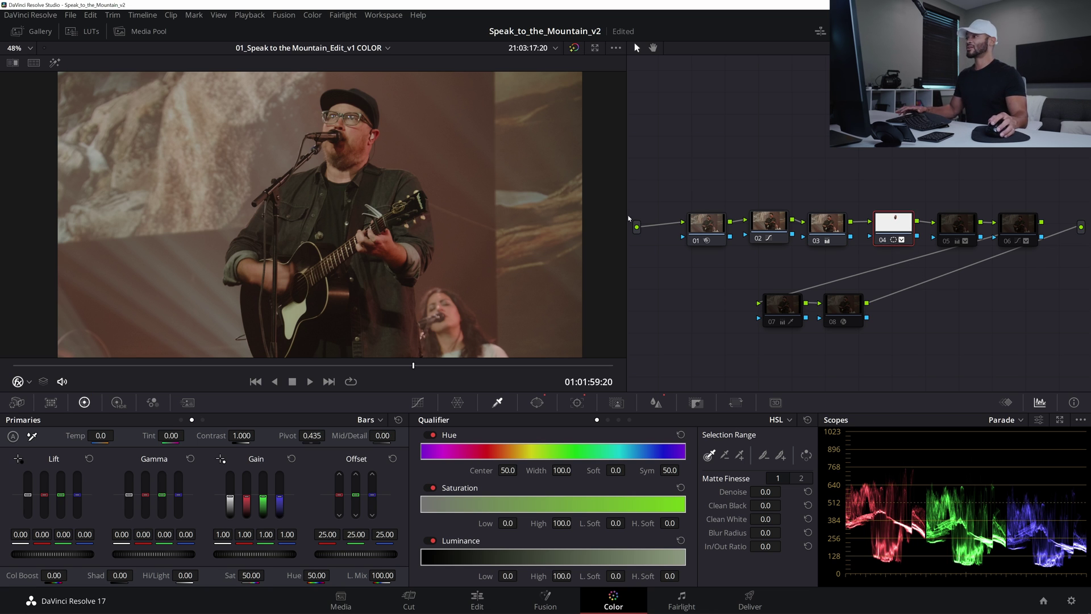
# Step: Re-enable nodes 05 to 08 one at a time to review each correction, and play the graded clip
pyautogui.hotkey('shift', "'")
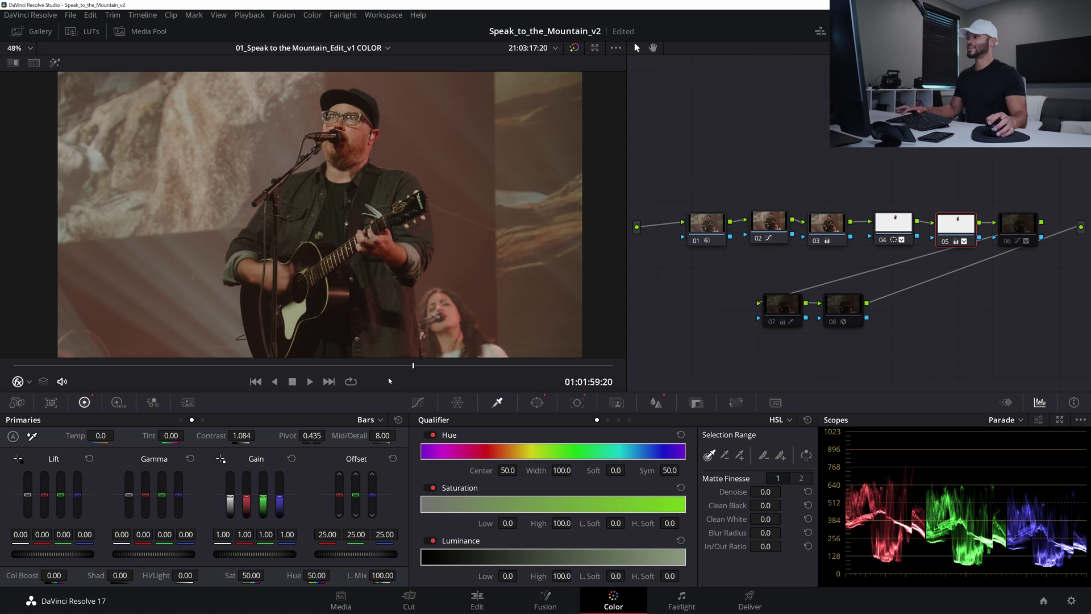
pyautogui.click(1023, 229)
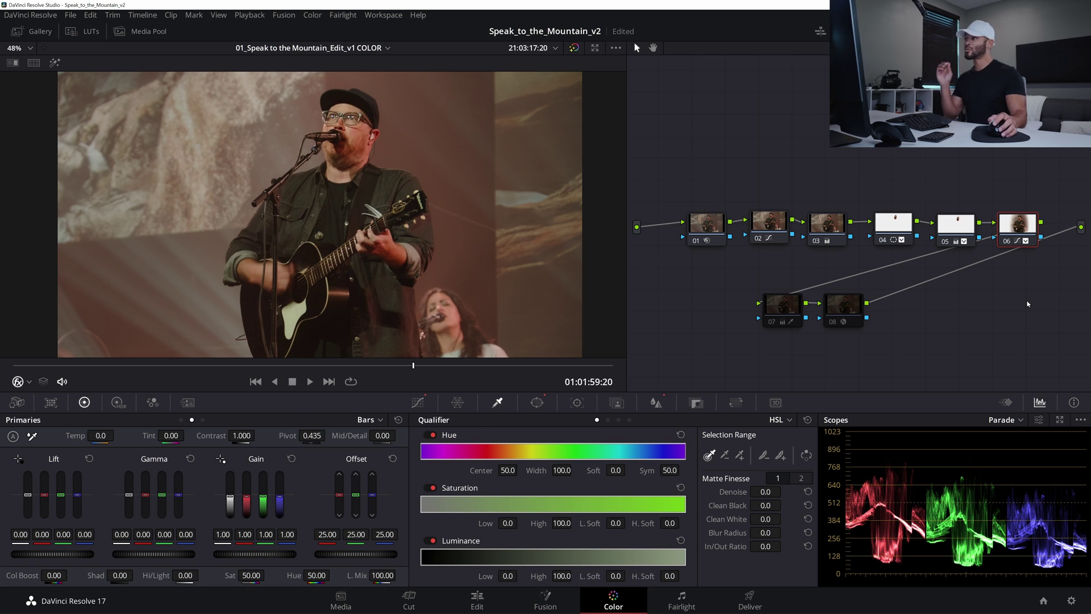
pyautogui.click(782, 304)
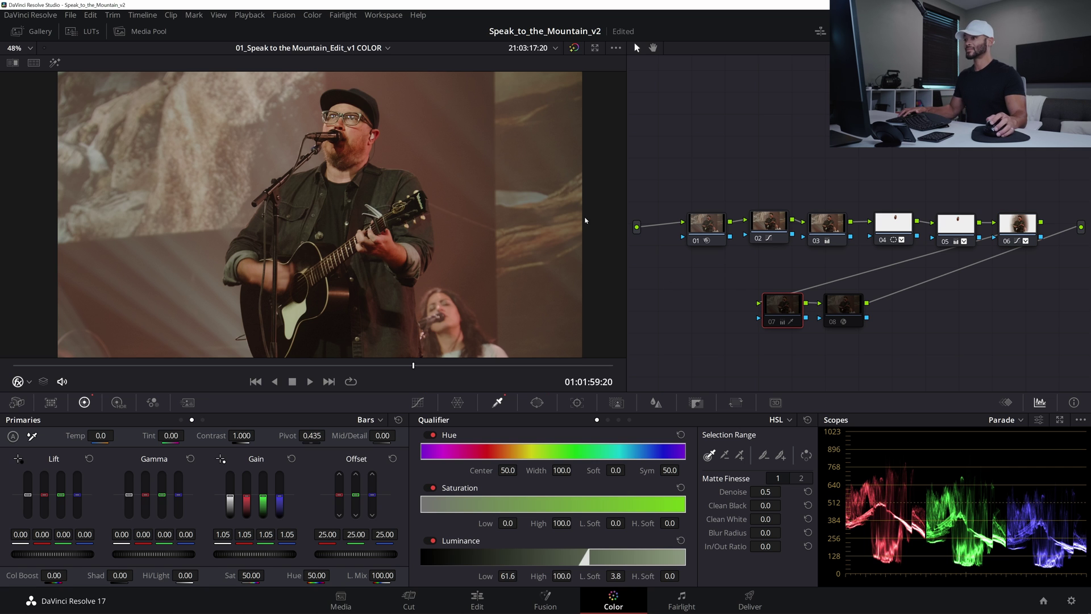
pyautogui.scroll(-1, 481, 273)
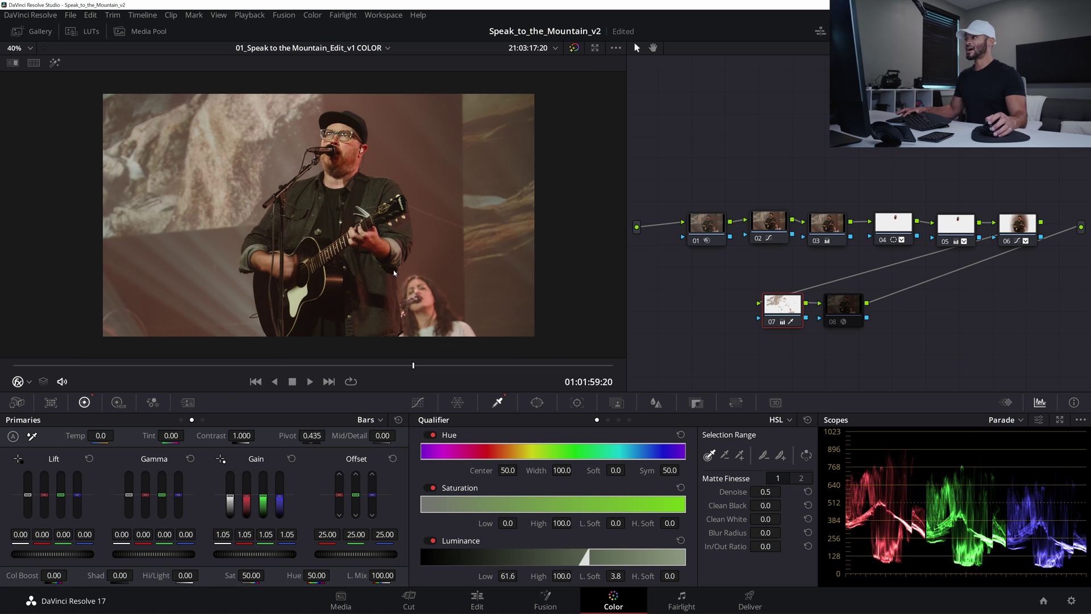
pyautogui.click(853, 306)
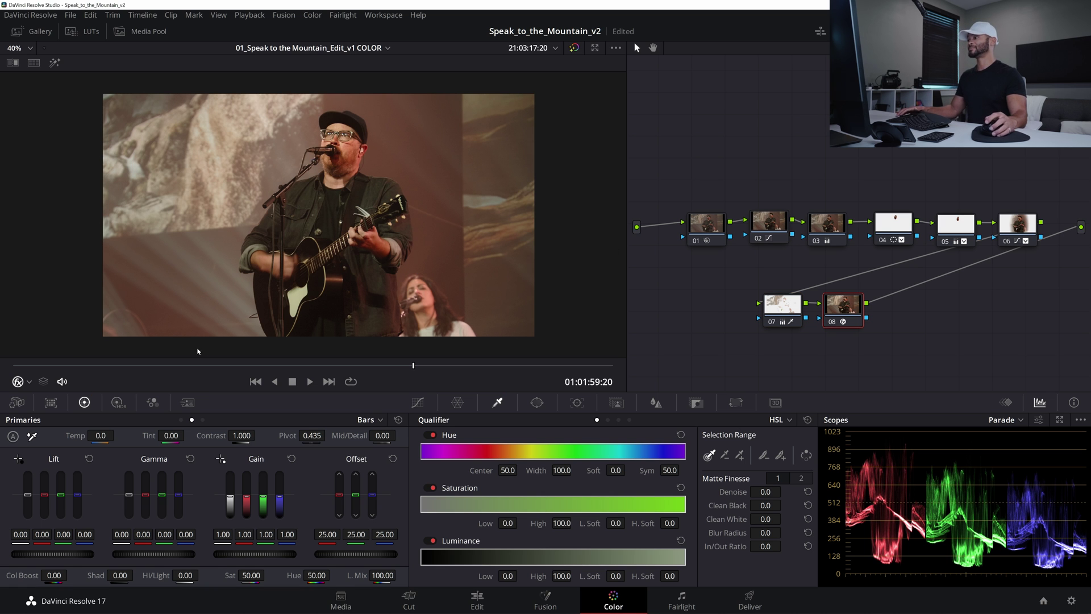
pyautogui.press('space')
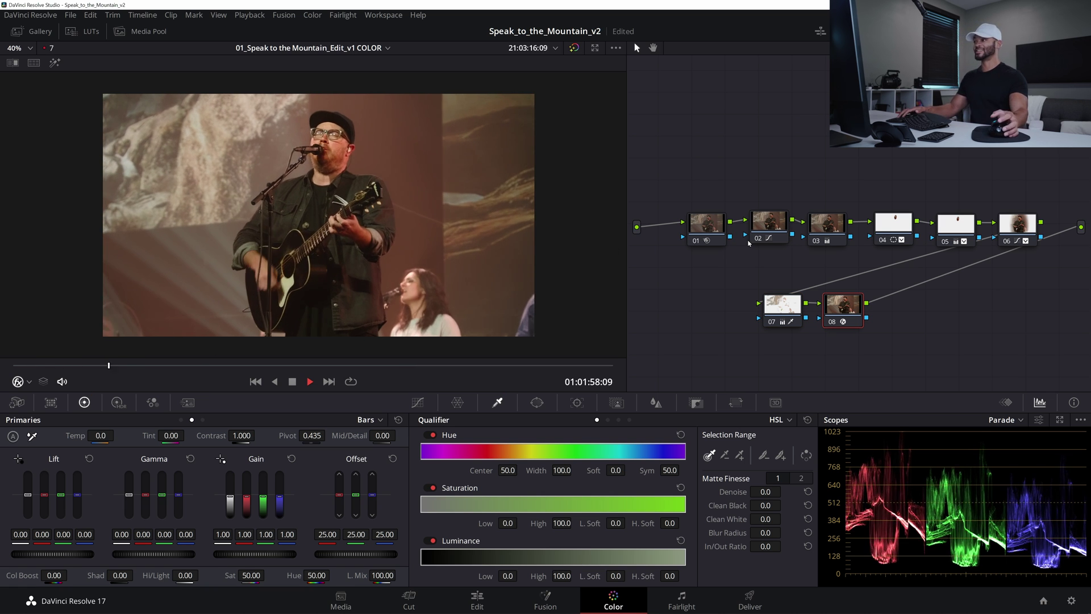